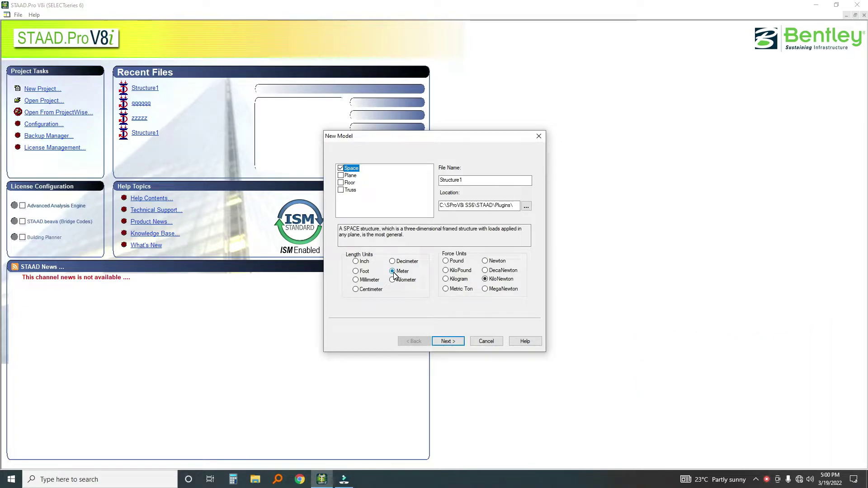
Accept the Space, Meter and KiloNewton settings for Structure1 and confirm overwriting the existing file
left_click(450, 342)
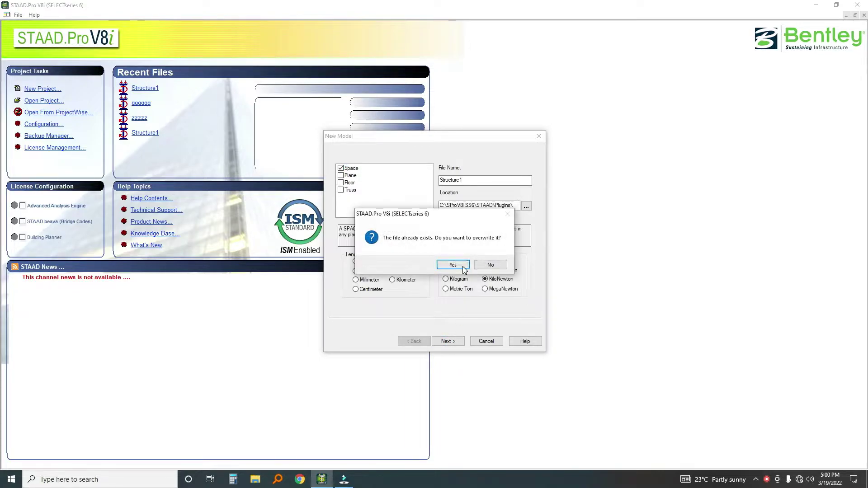
left_click(453, 267)
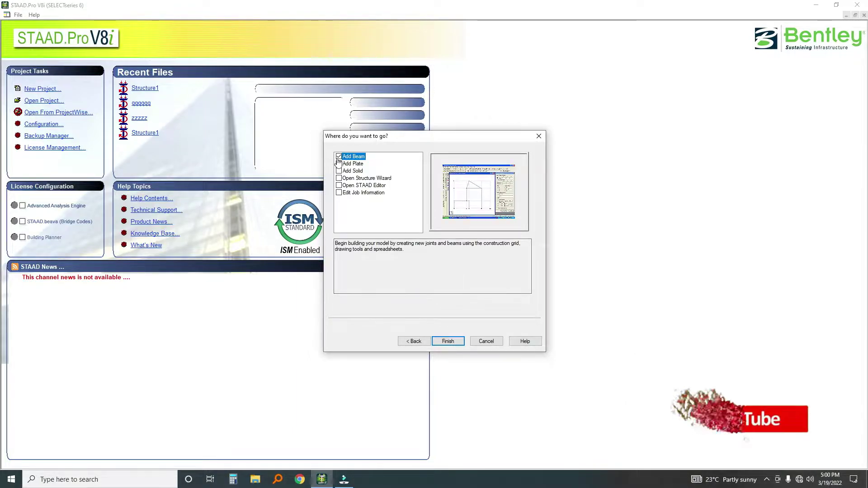
Finish the wizard with Add Beam, dismiss the Snap Node/Beam grid and bring up the Job information page
left_click(444, 344)
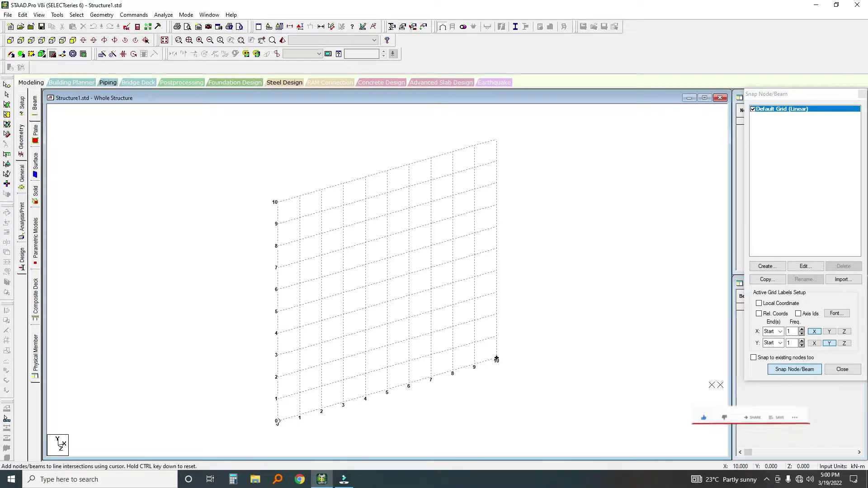
left_click(841, 369)
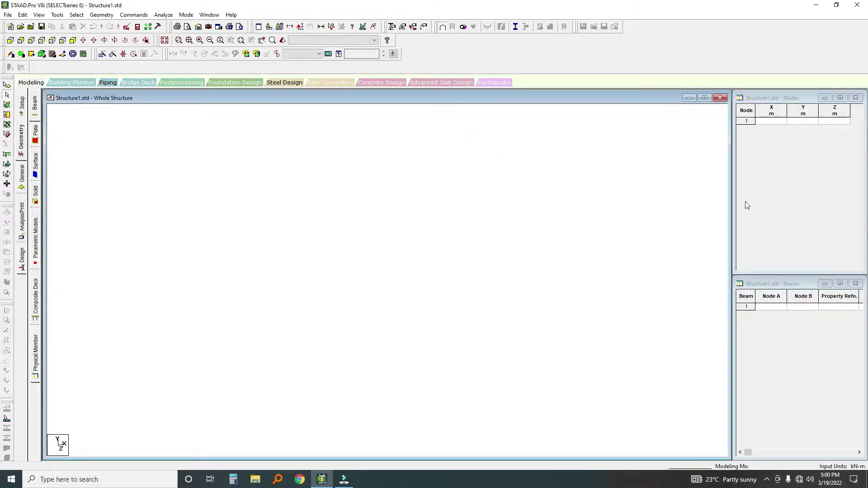
left_click(22, 105)
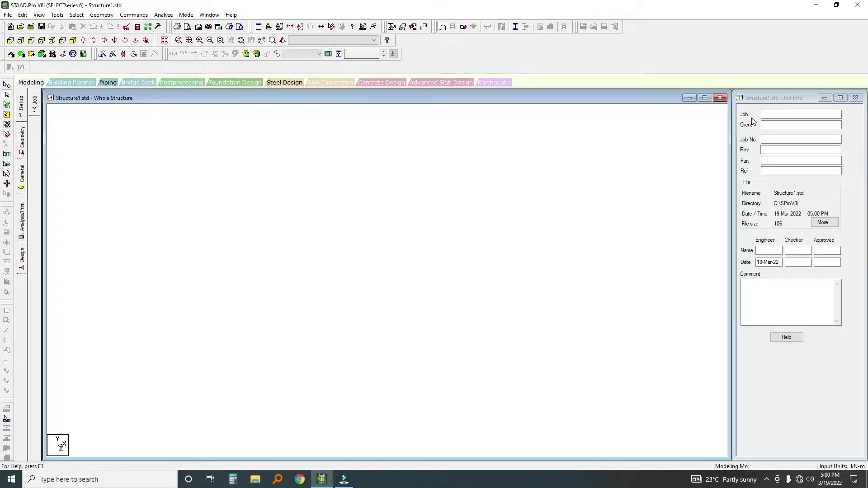
Enter job name 'example', job number 01, and the client, engineer and checker names
left_click(774, 115)
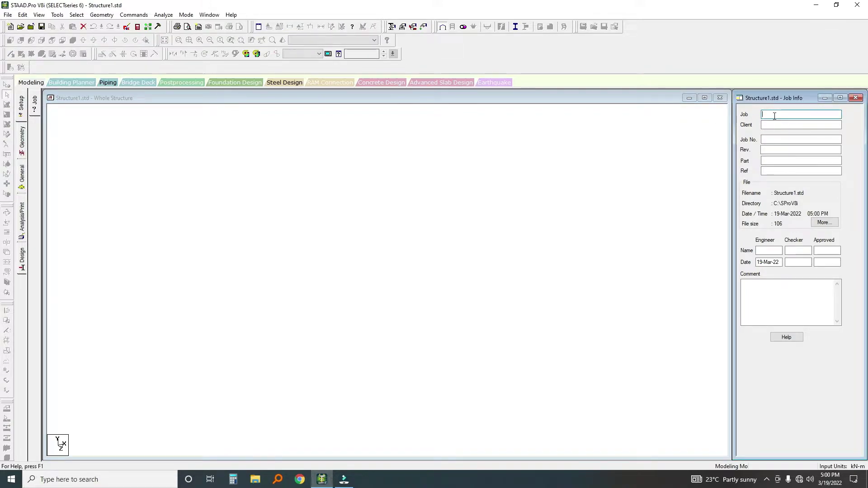
type("exampl")
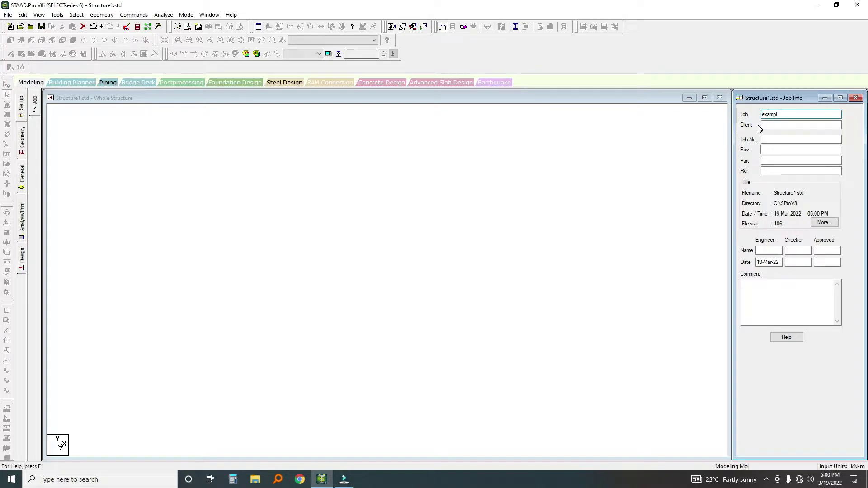
type("e")
left_click(772, 121)
type("phillip ganyani")
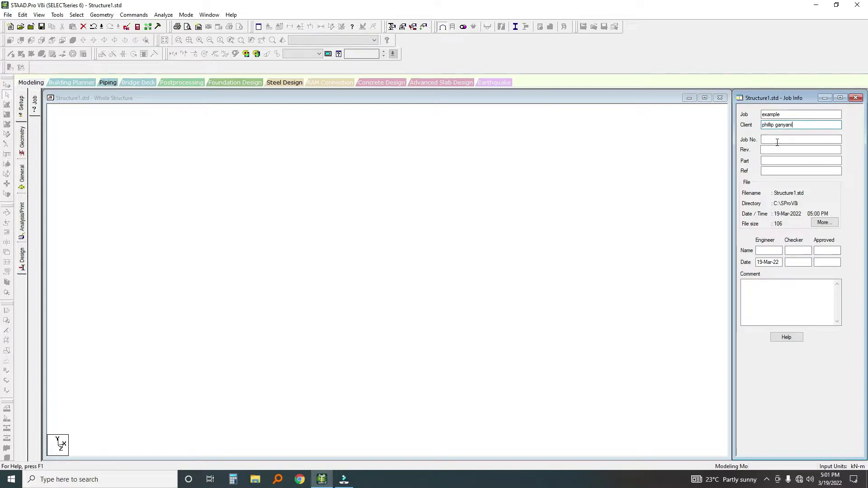
left_click(773, 139)
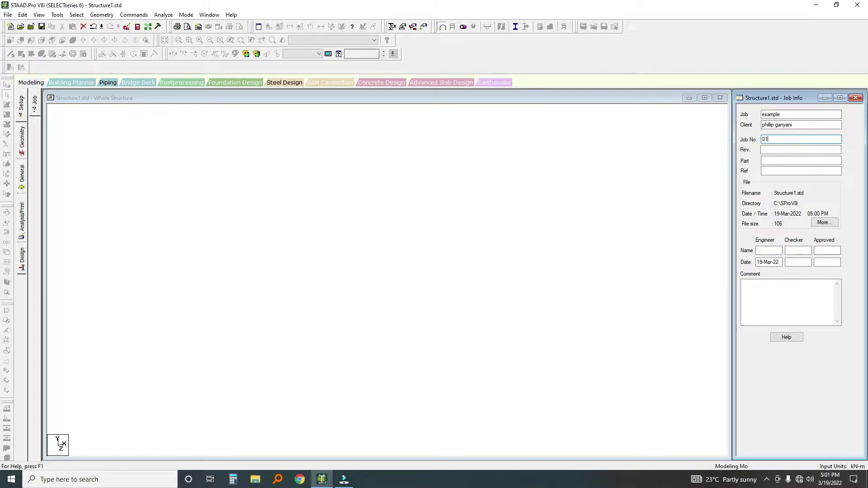
left_click(764, 252)
type("p.g")
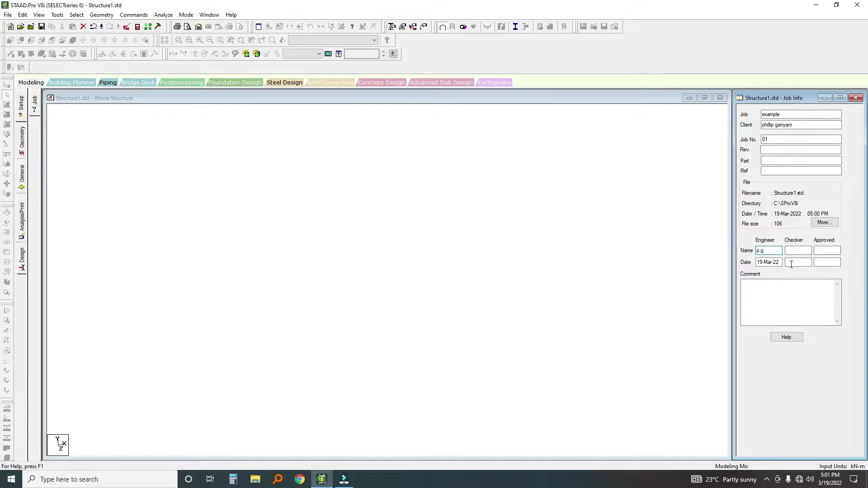
left_click(797, 251)
type("p.g")
Copy the 19-Mar-22 engineer date into the checker date and return to Geometry
left_click(798, 262)
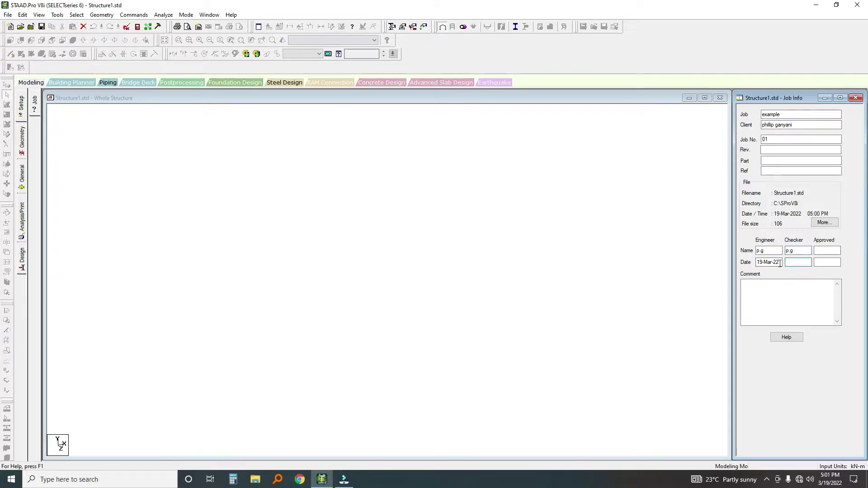
left_click_drag(781, 263, 756, 263)
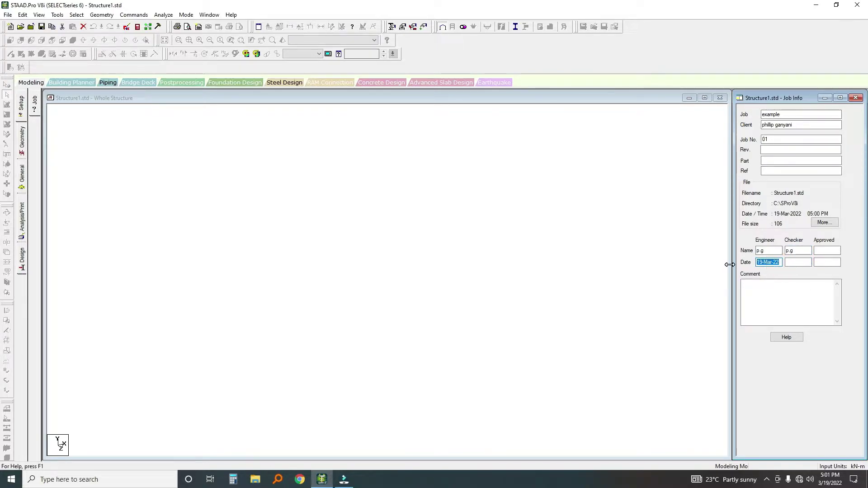
right_click(796, 262)
left_click(792, 299)
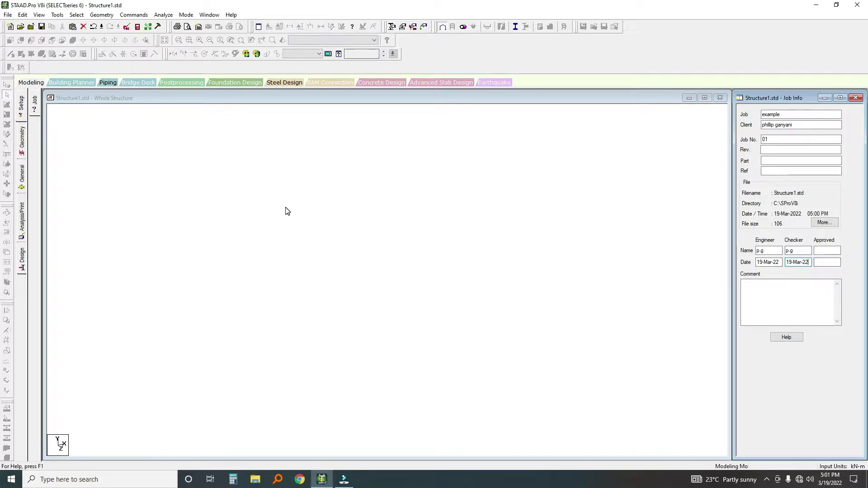
left_click(22, 143)
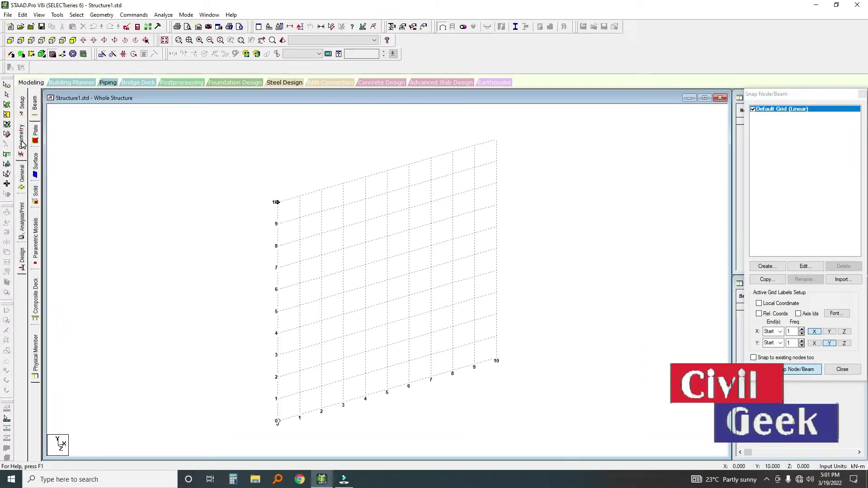
Enter node 1 at coordinates 0, 0, 0 in the Nodes table
left_click(863, 94)
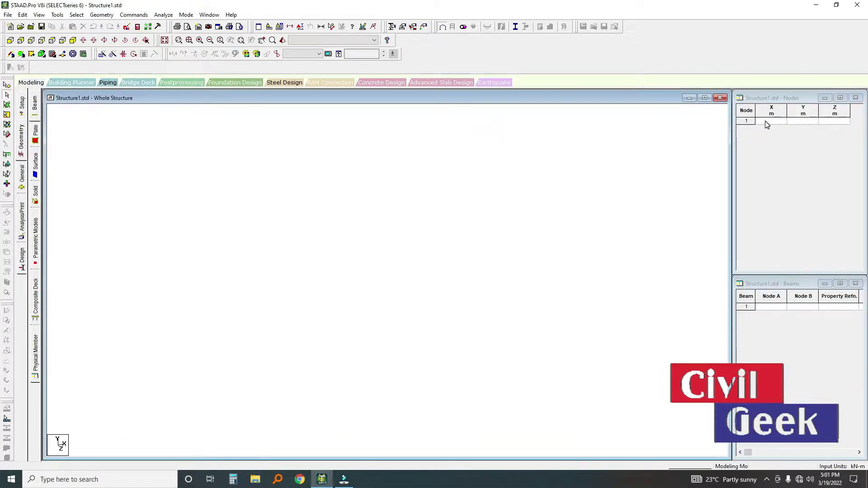
left_click(765, 120)
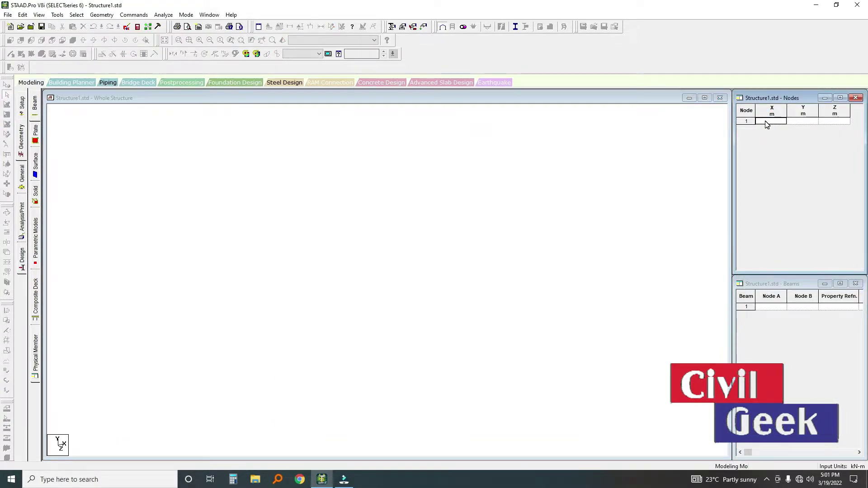
left_click(765, 121)
left_click(776, 142)
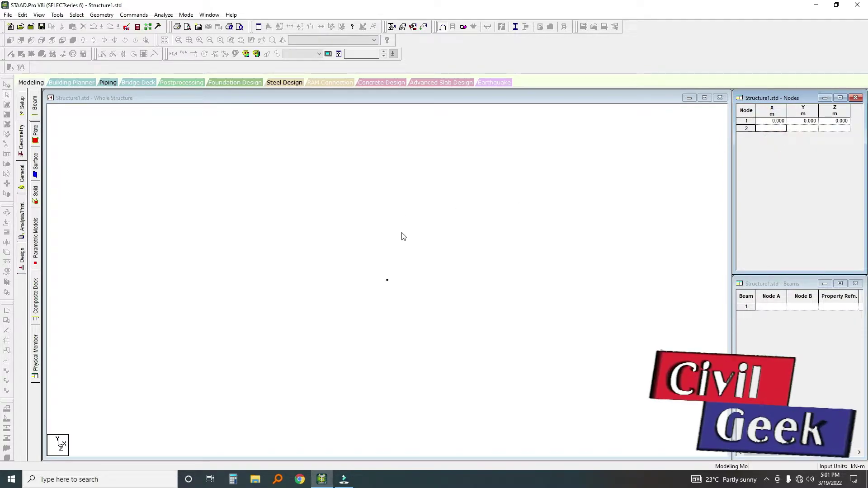
Box-select node 1 in the structure view with the Nodes cursor
left_click(376, 262)
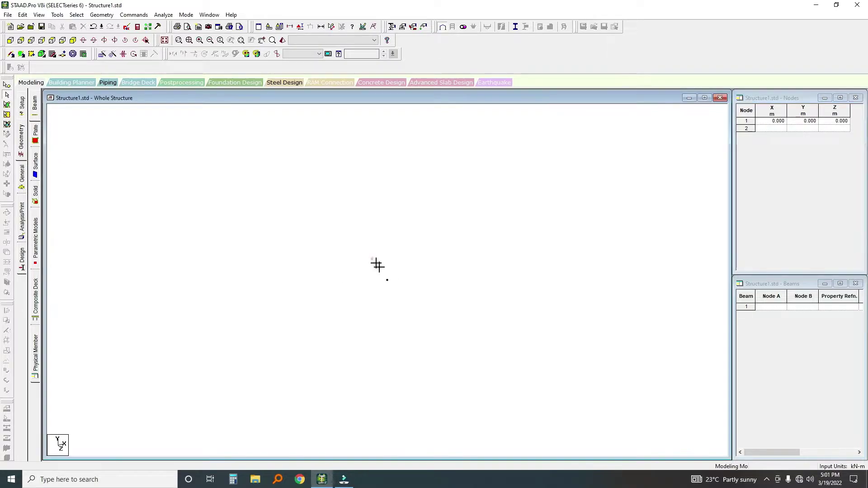
left_click(7, 85)
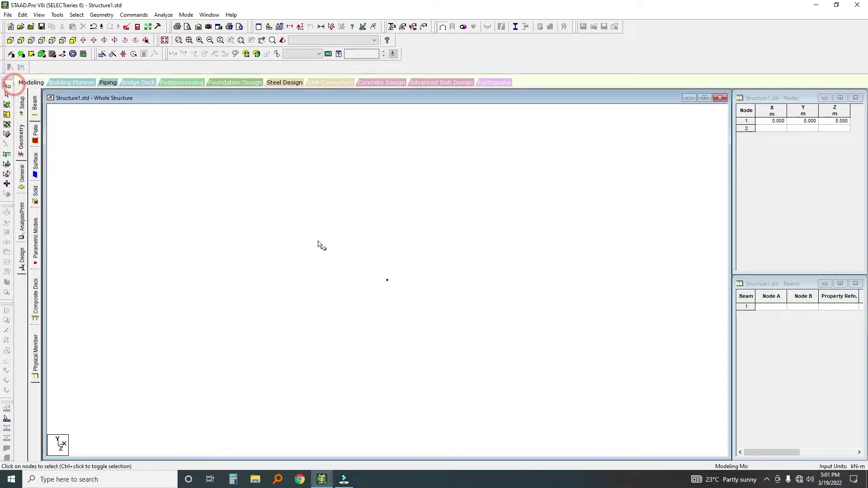
left_click_drag(351, 241, 415, 317)
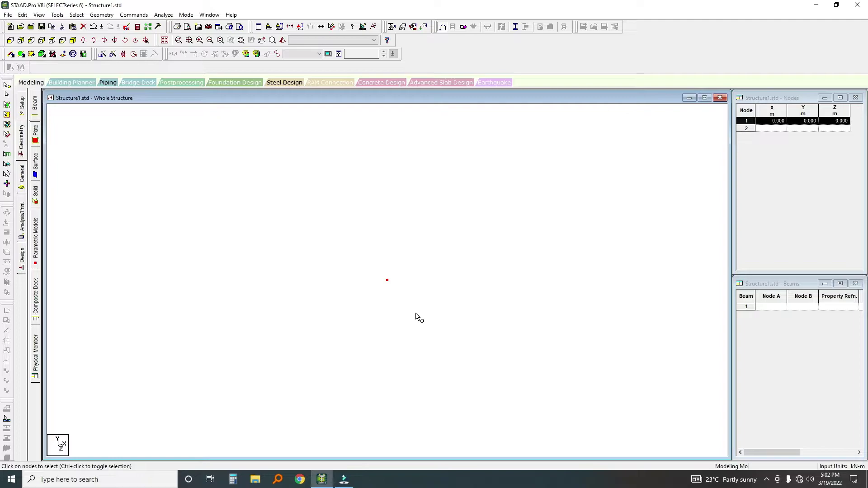
Paste a copy of node 1 offset X = 6 m as node 2, then box-select both nodes
key("ctrl+v")
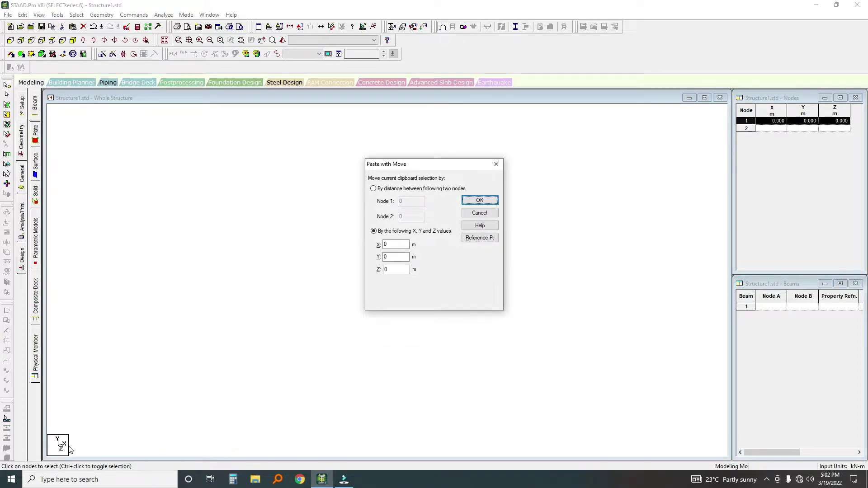
double_click(388, 245)
left_click(478, 200)
scroll(186, 287, "down", 2)
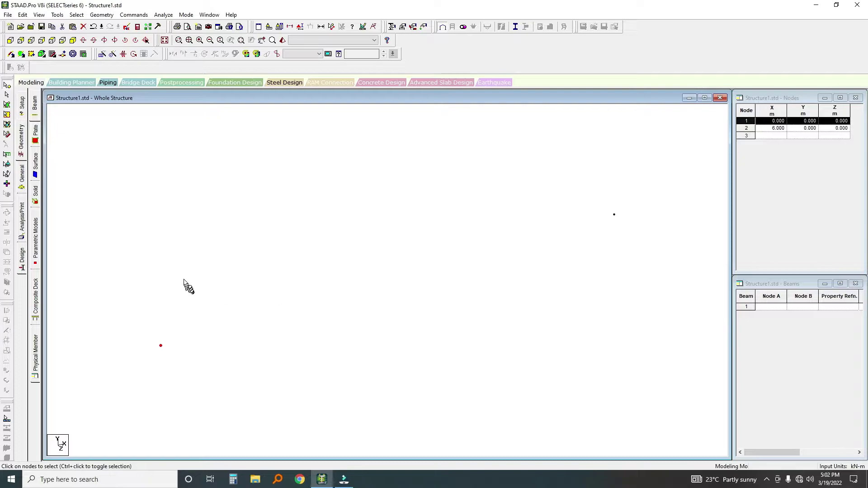
left_click(138, 265)
left_click_drag(180, 258, 656, 382)
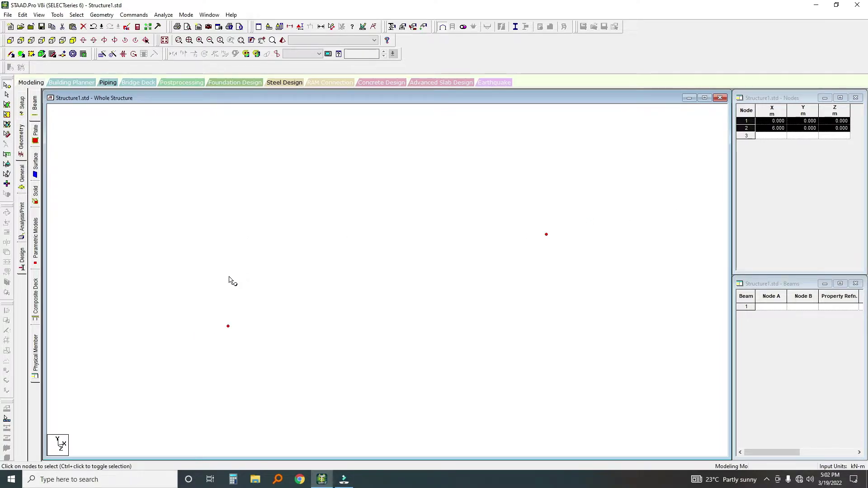
Repeat nodes 1–2 by 3 m along global Y with Link Steps, creating nodes 3–4 and two columns
left_click(102, 54)
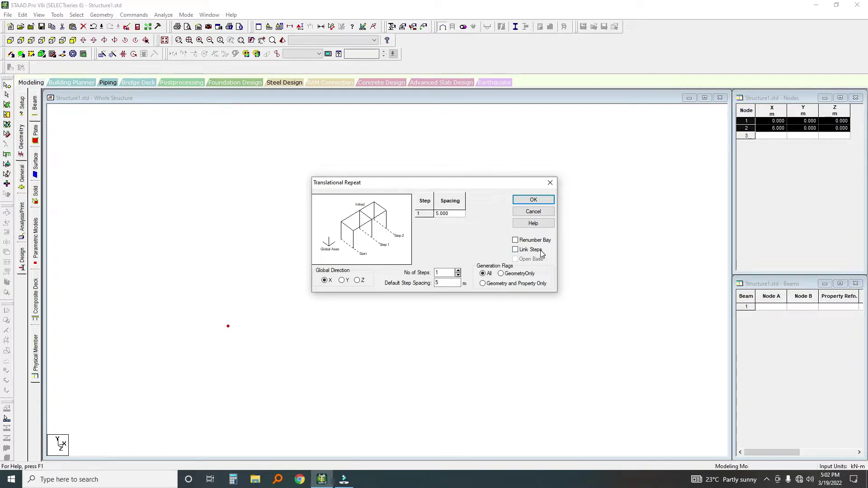
double_click(448, 283)
type("3")
left_click(360, 281)
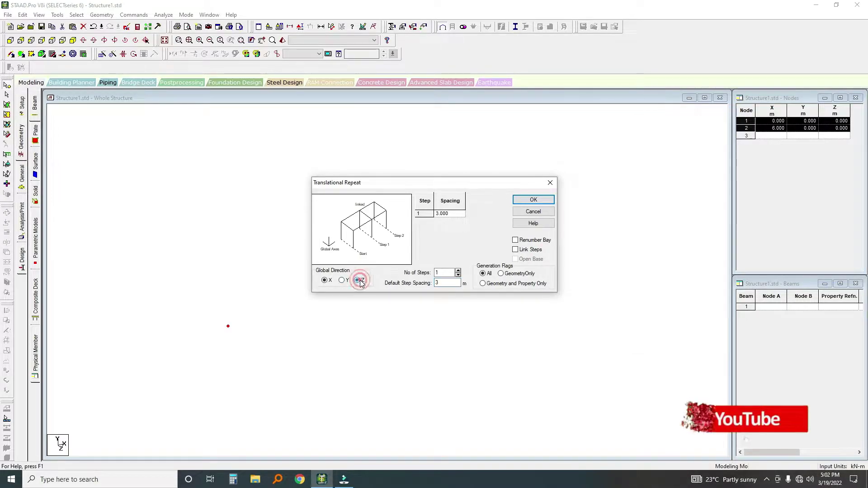
left_click(342, 281)
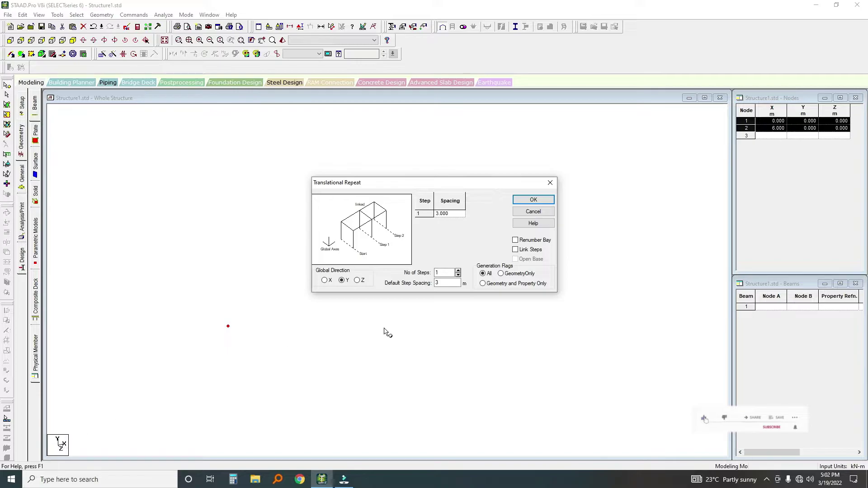
left_click(516, 250)
left_click(533, 201)
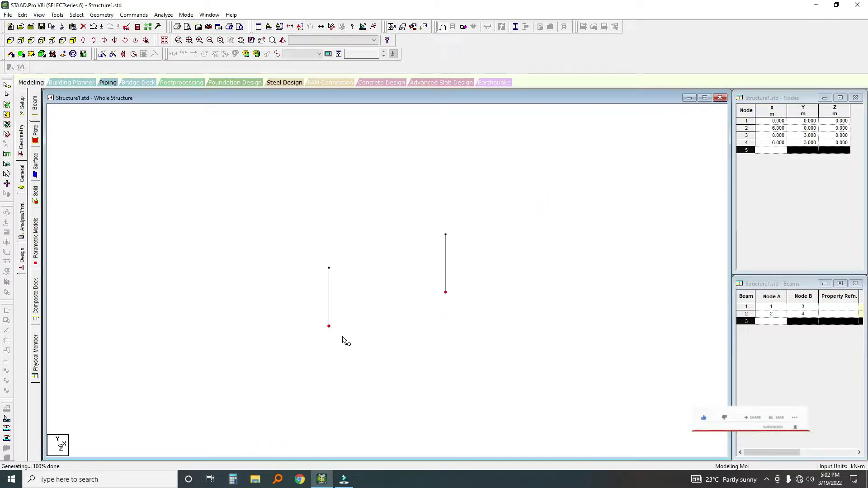
scroll(305, 289, "up", 1)
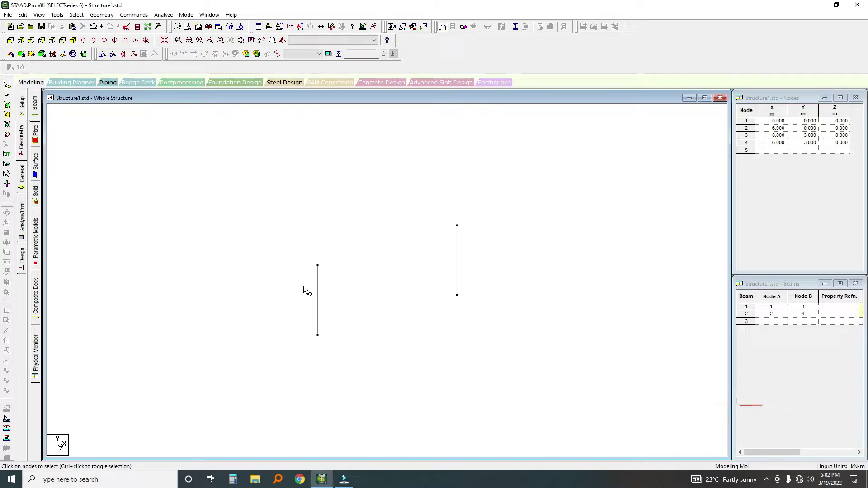
Draw beam 3 between nodes 3 and 4 and select it
left_click(11, 54)
left_click(318, 265)
left_click(457, 225)
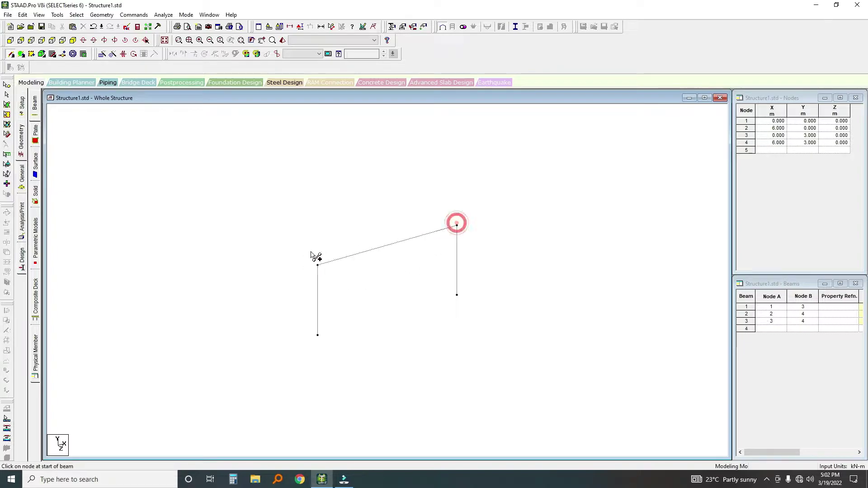
left_click(352, 256)
Repeat beam 3 by 5 m along global Z with linked steps, adding nodes 5–6 and beams 4–6
left_click(103, 55)
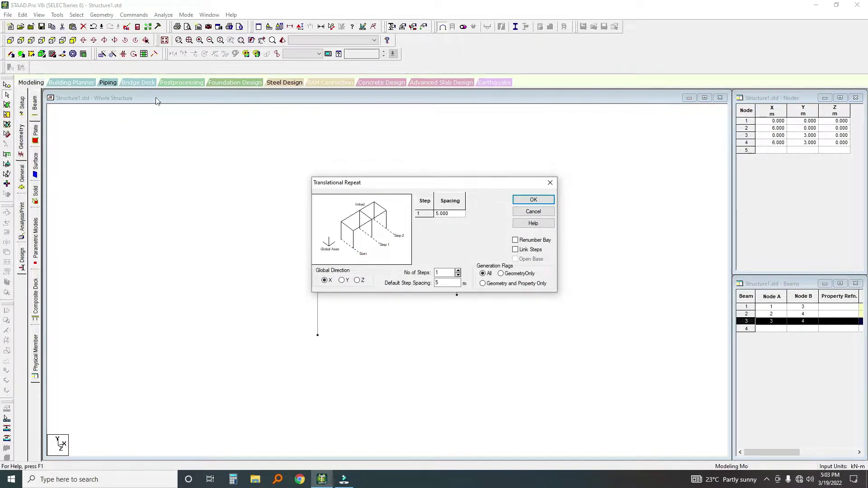
double_click(447, 284)
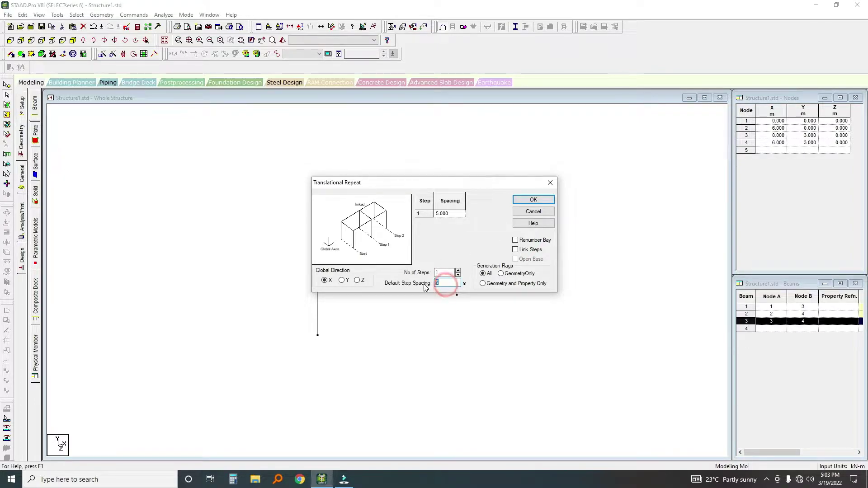
left_click(443, 233)
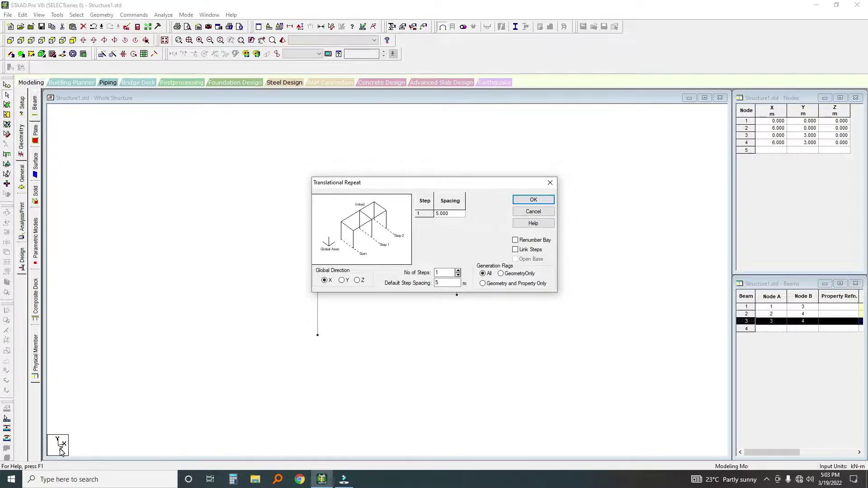
left_click(357, 280)
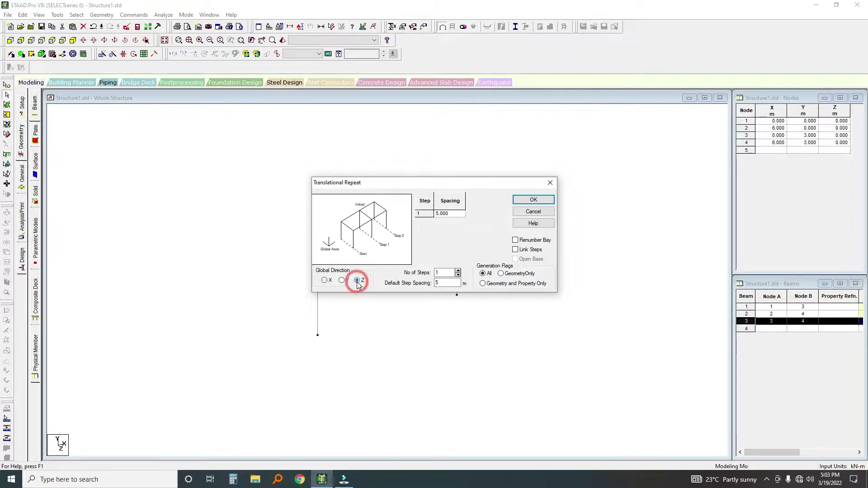
left_click(525, 199)
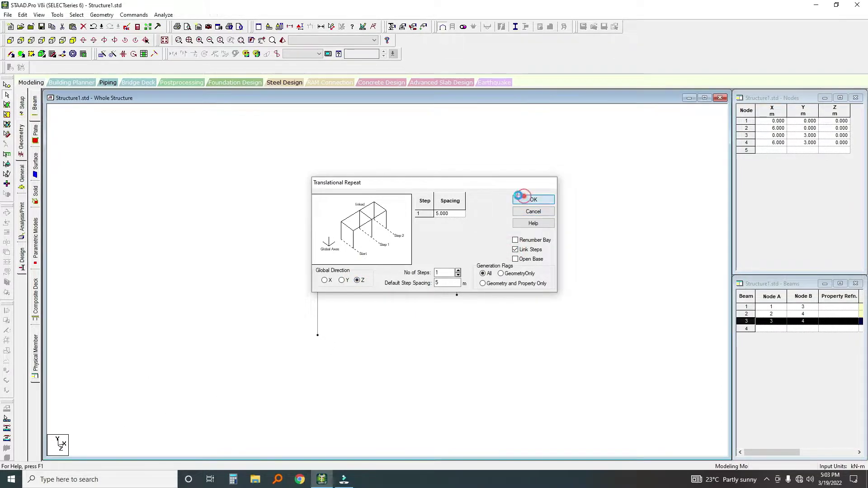
left_click(248, 227)
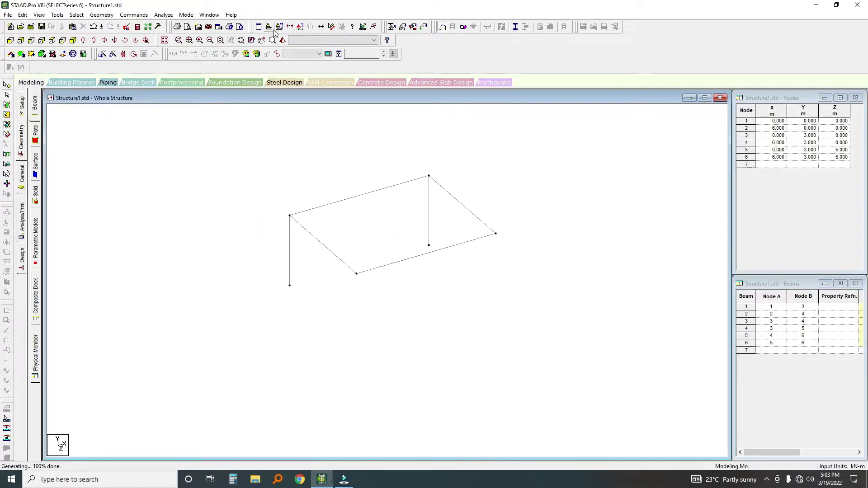
left_click(332, 27)
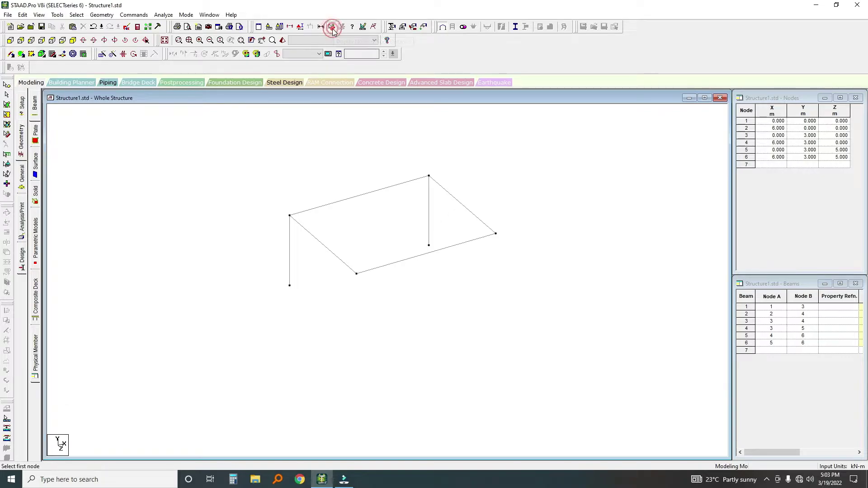
left_click(290, 215)
left_click(290, 285)
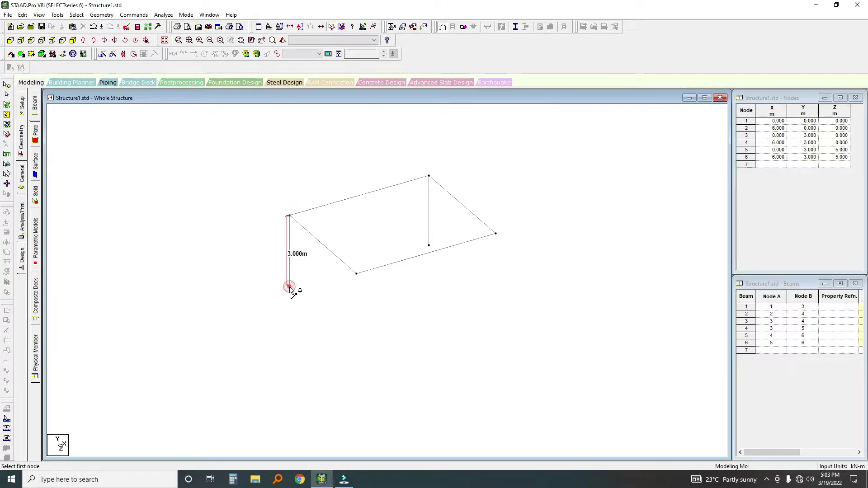
key("Escape")
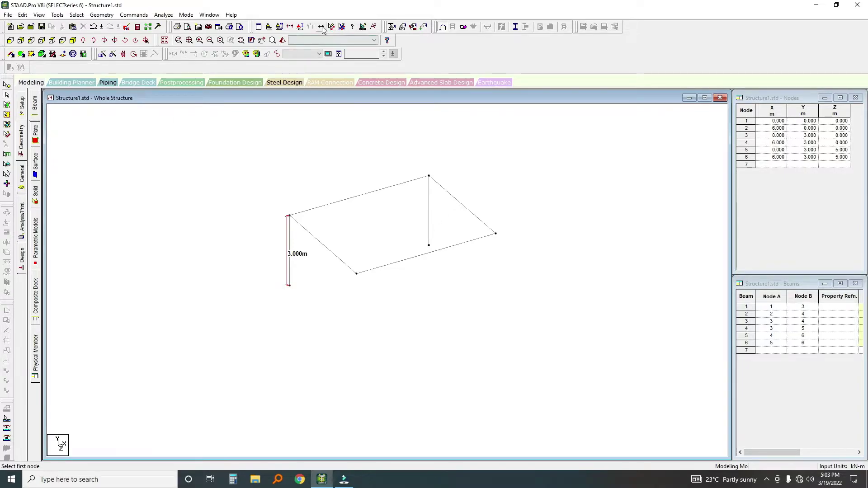
left_click(342, 28)
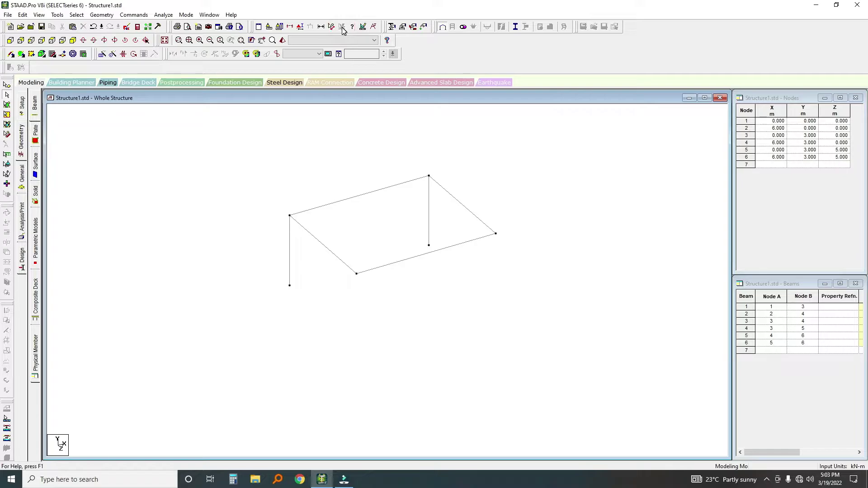
scroll(247, 233, "down", 3)
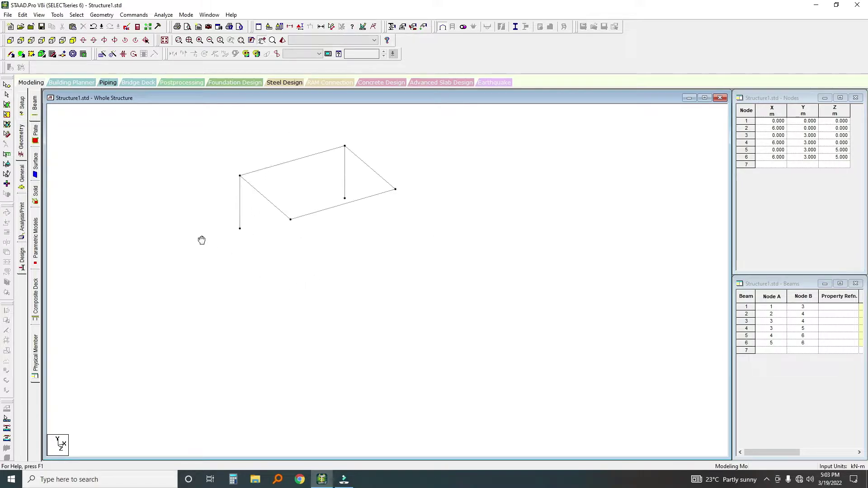
scroll(242, 208, "up", 2)
scroll(295, 276, "up", 1)
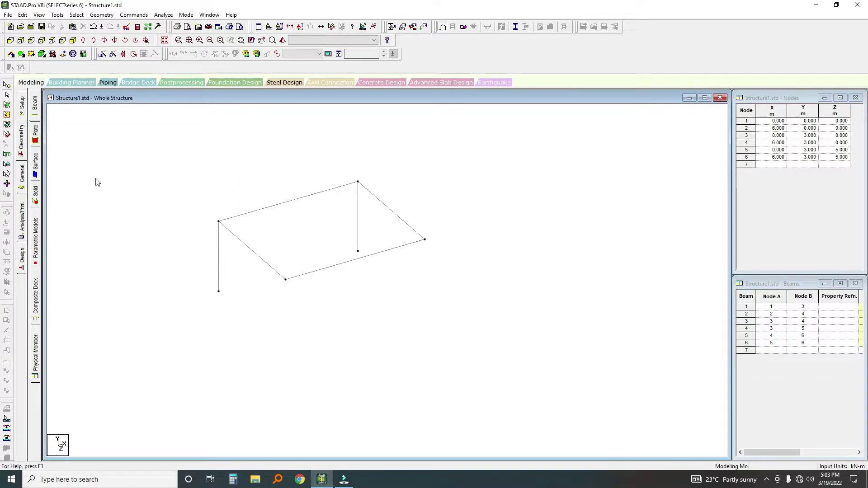
Select nodes 5 and 6 with the Nodes cursor
left_click(7, 84)
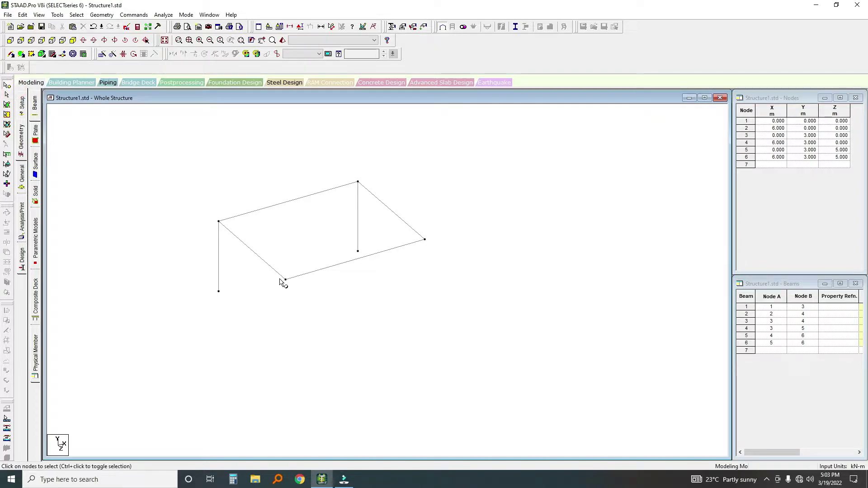
left_click(283, 279)
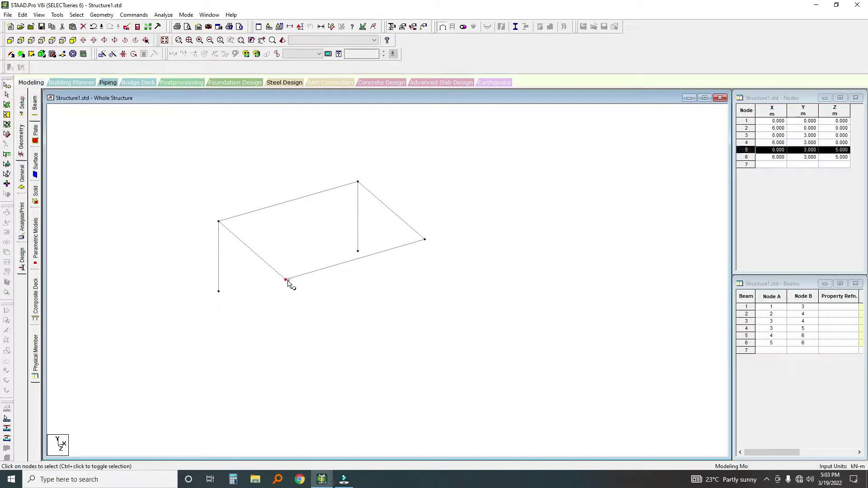
left_click(423, 240, "ctrl")
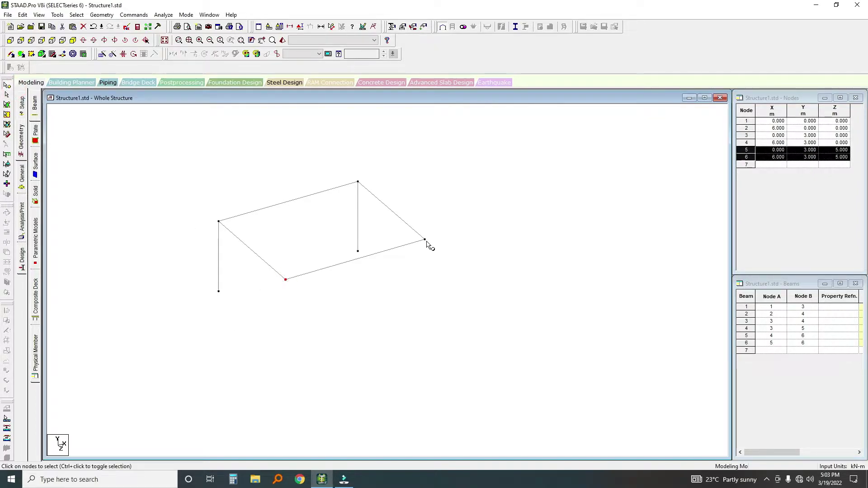
Repeat them by -3 m along global Y with linked steps, adding nodes 7–8 and columns 7–8
left_click(112, 54)
left_click(343, 280)
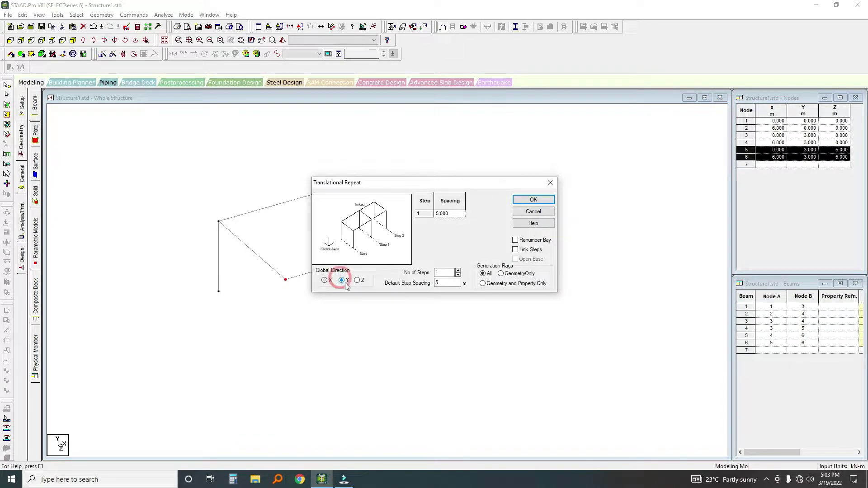
double_click(444, 283)
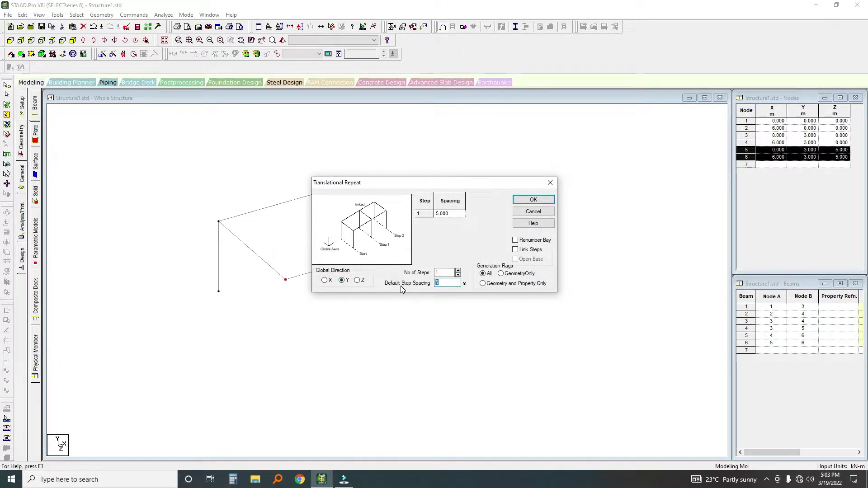
type("-3")
left_click(515, 250)
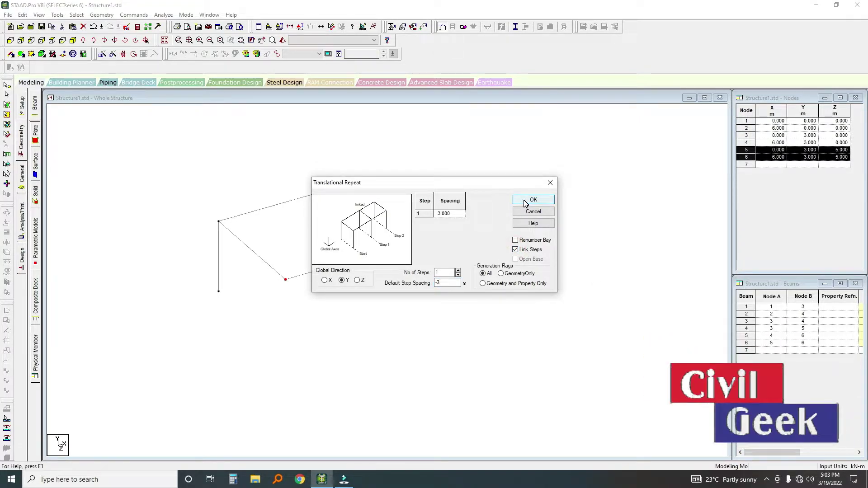
left_click(534, 200)
middle_click_drag(232, 306, 223, 243)
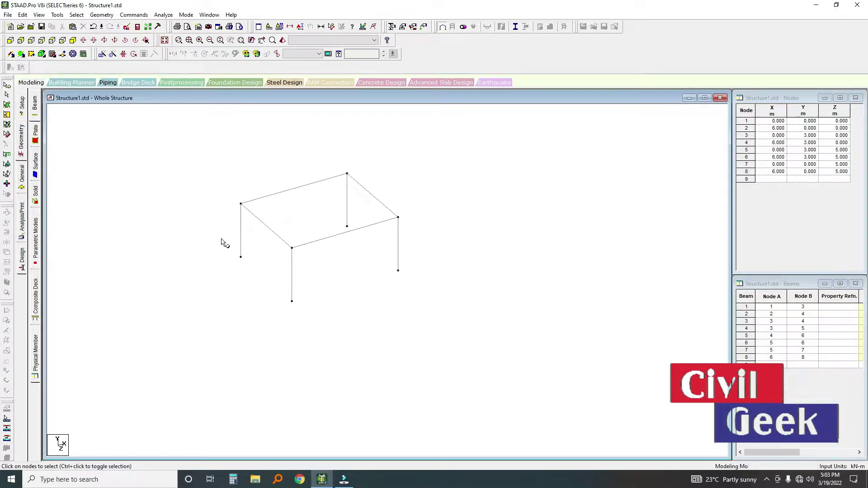
left_click(283, 40)
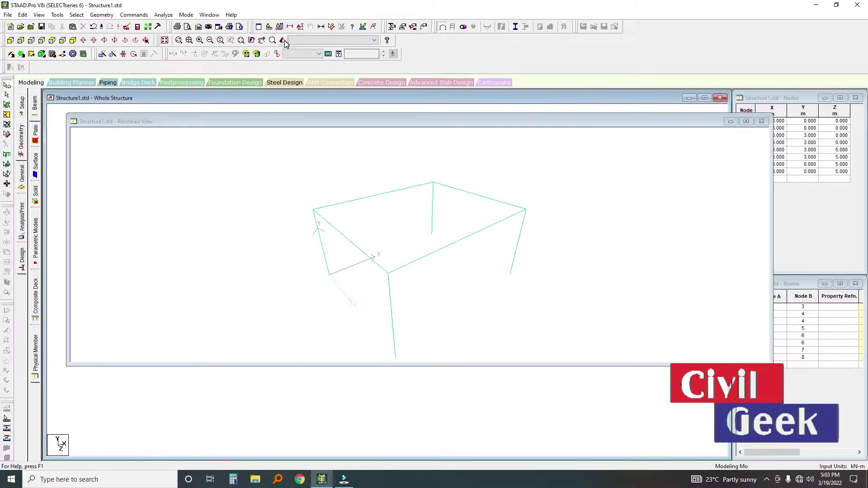
mouse_move(420, 240)
left_mouse_down()
mouse_move(368, 249)
mouse_move(435, 235)
left_mouse_up()
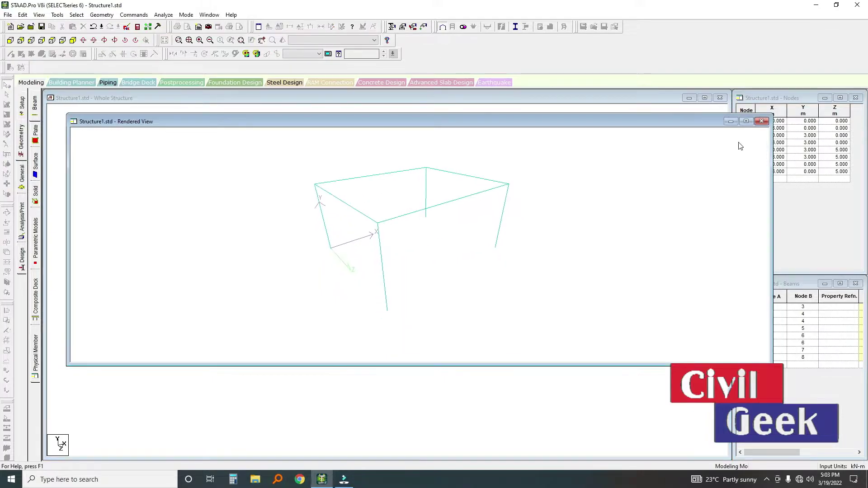
left_click(761, 121)
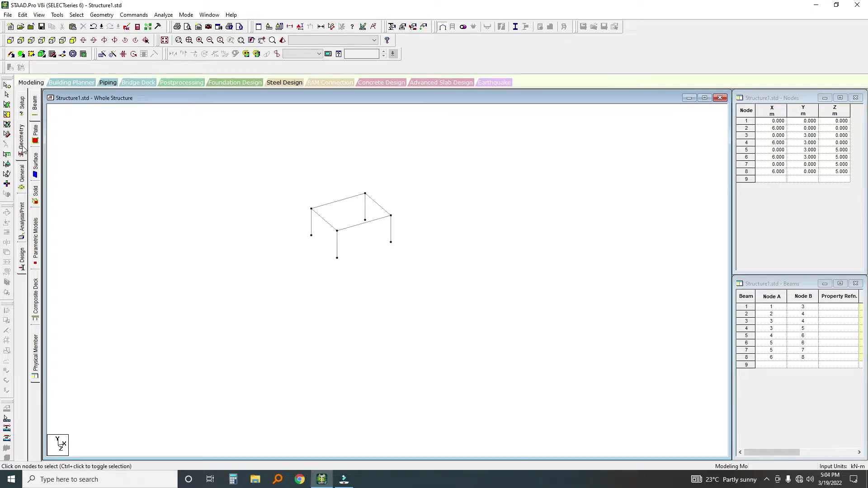
scroll(305, 222, "up", 4)
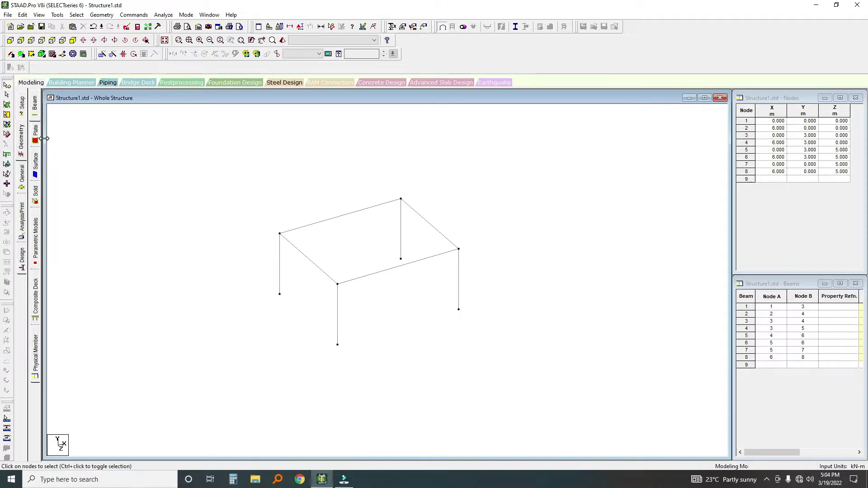
left_click(37, 113)
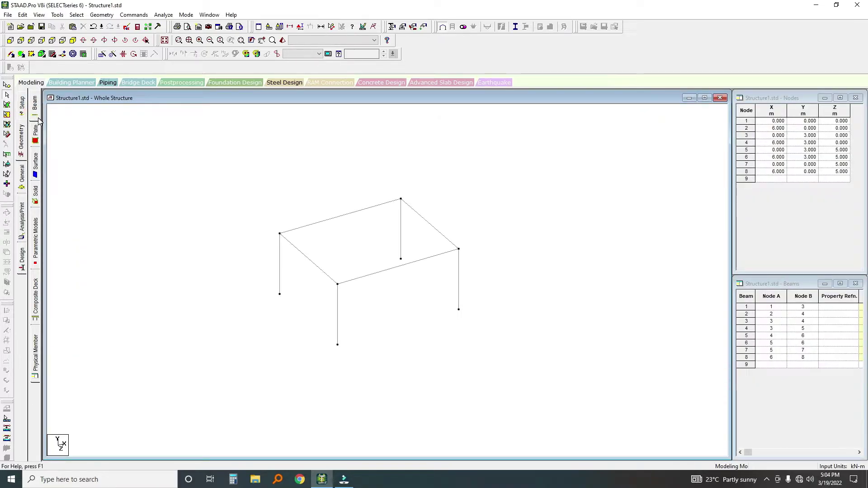
Under General > Property, define and add a 0.23 × 0.23 m concrete rectangle section
left_click(21, 152)
left_click(22, 179)
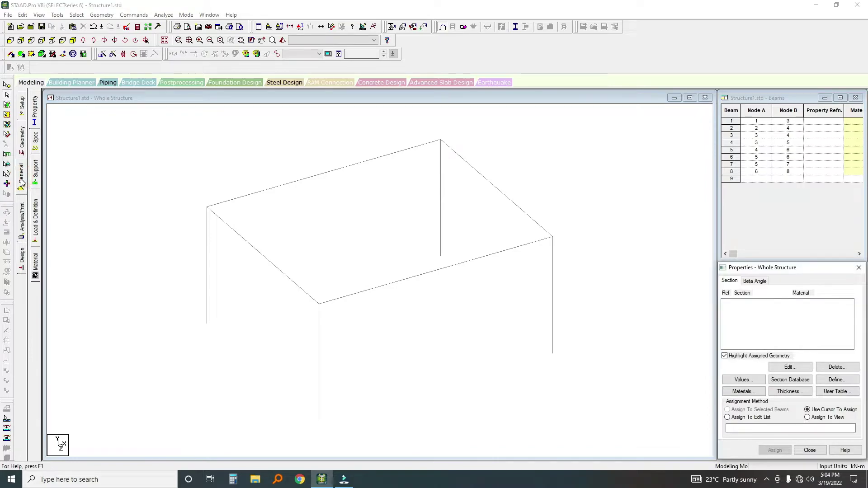
left_click(831, 380)
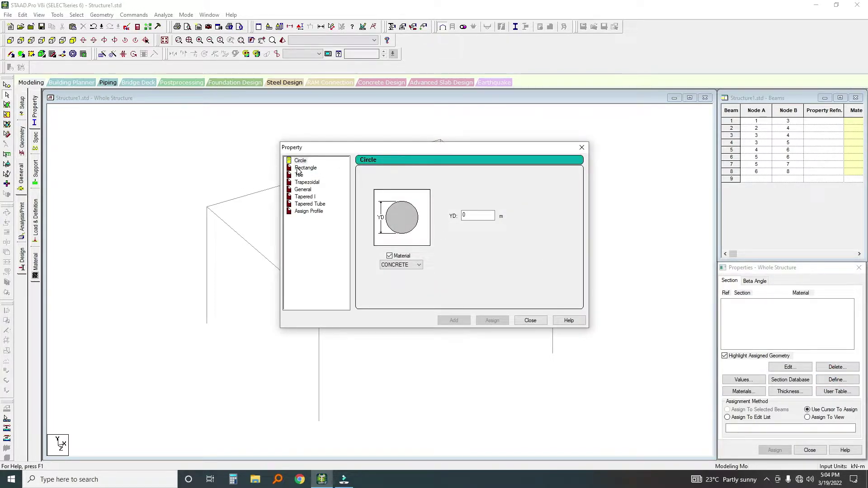
left_click(301, 168)
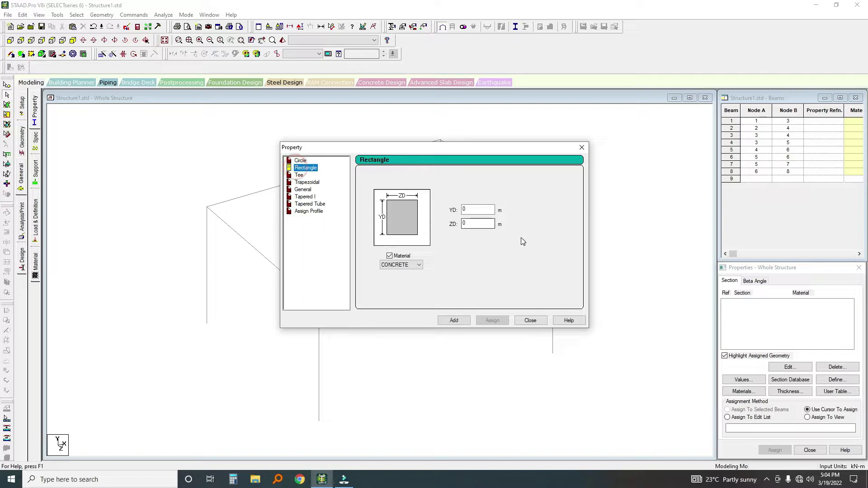
left_click(468, 210)
type(".23")
left_click(465, 224)
type(".23")
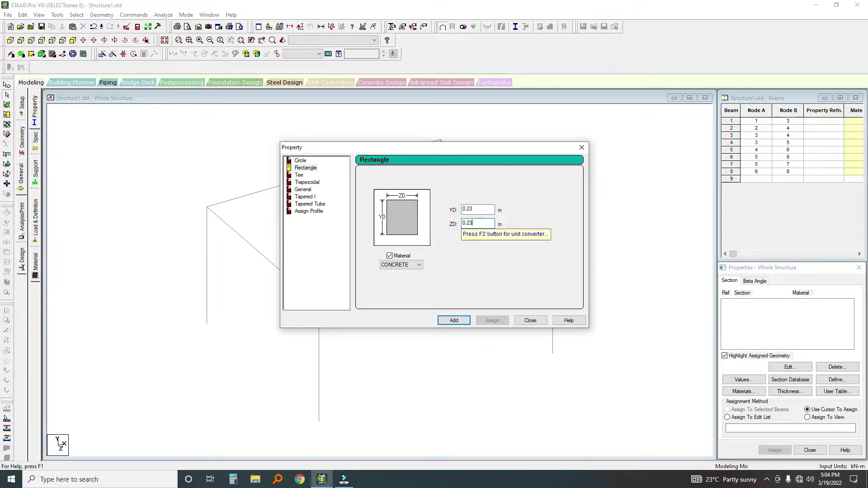
left_click(460, 321)
Change YD to 0.5, add the 0.50 × 0.23 m rectangle, and close the dialog
left_click_drag(472, 209, 468, 208)
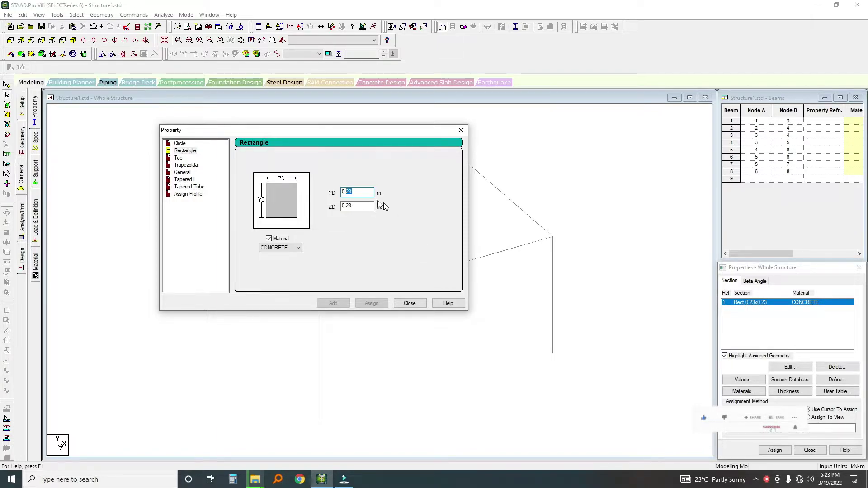
left_click_drag(356, 191, 350, 192)
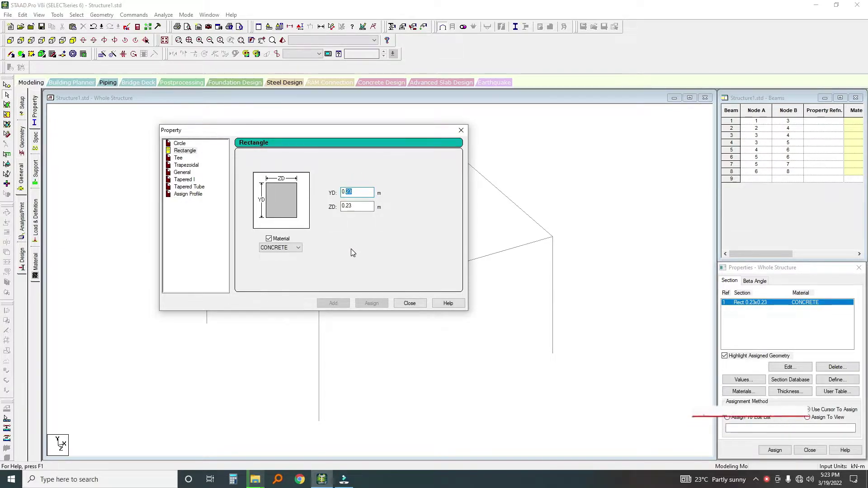
type("5")
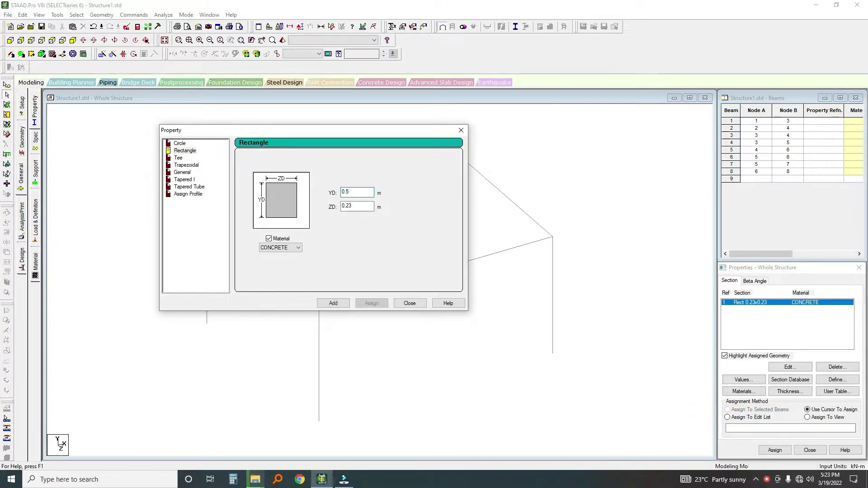
left_click(331, 304)
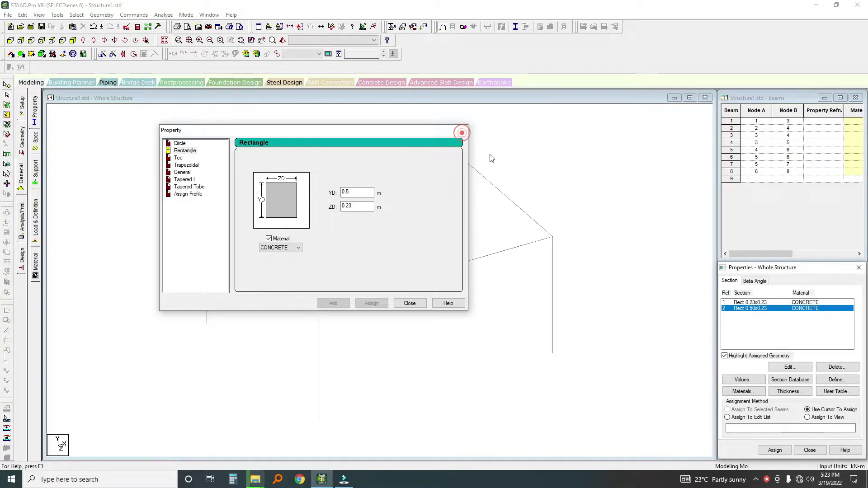
left_click(461, 131)
scroll(514, 329, "down", 3)
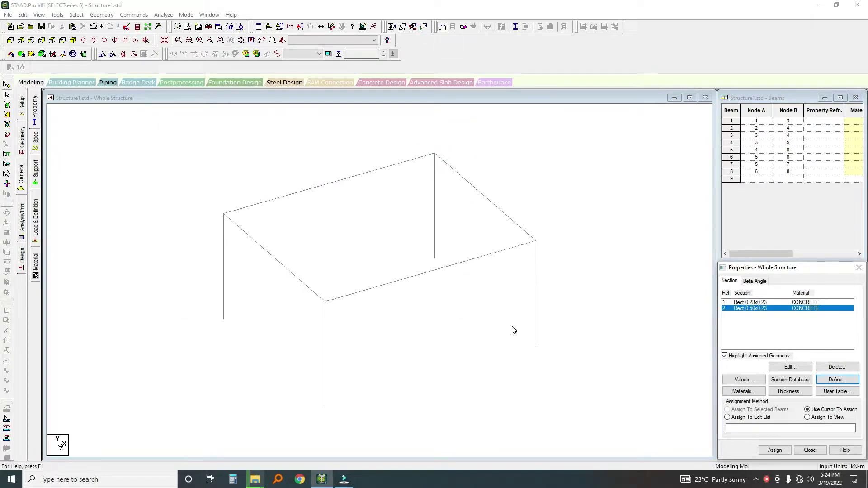
Assign Rect 0.23x0.23 to all beams parallel to Y, columns 1, 2, 7 and 8
left_click(457, 342)
left_click(743, 303)
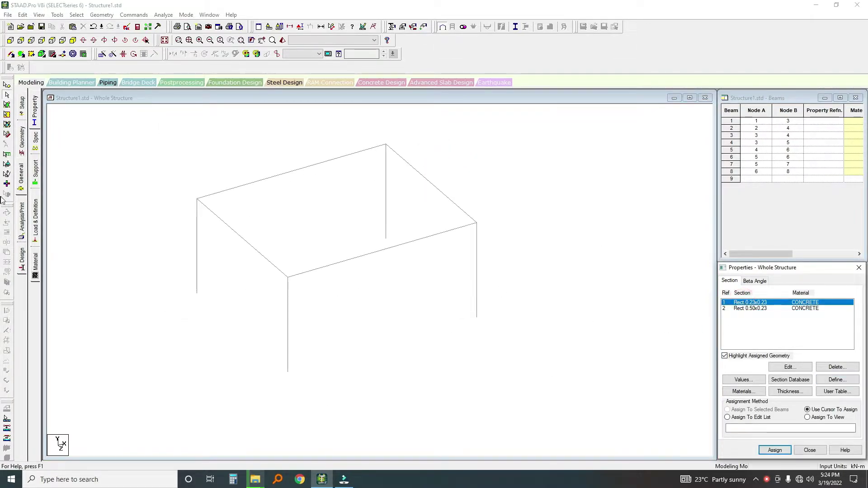
left_click(77, 15)
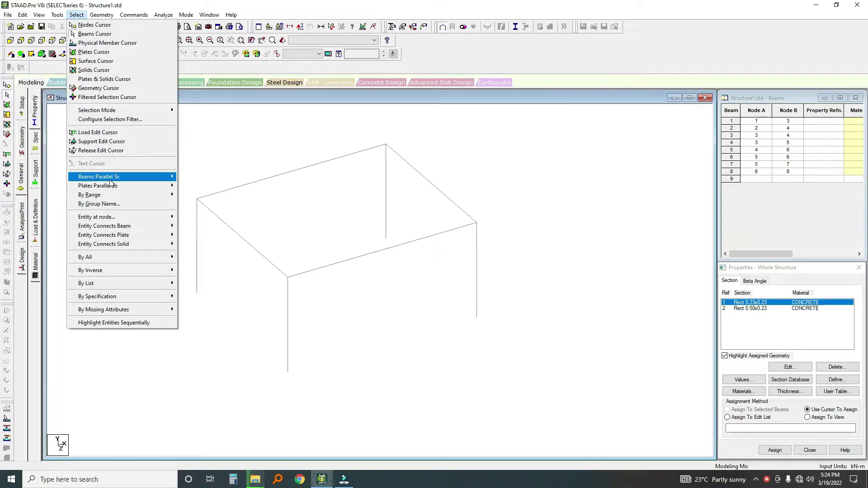
mouse_move(150, 177)
left_click(184, 186)
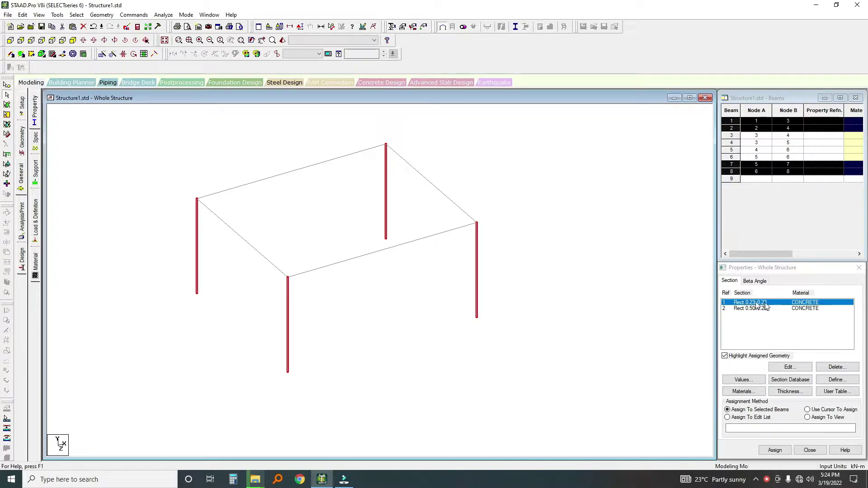
left_click(772, 450)
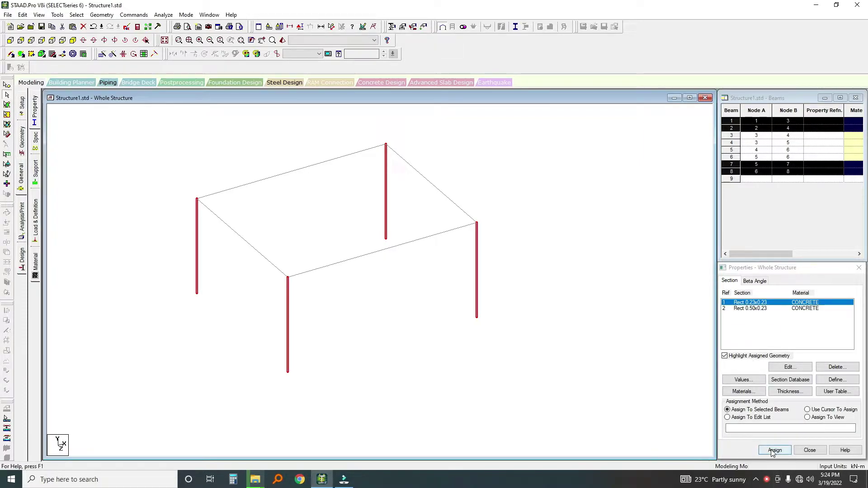
left_click(767, 452)
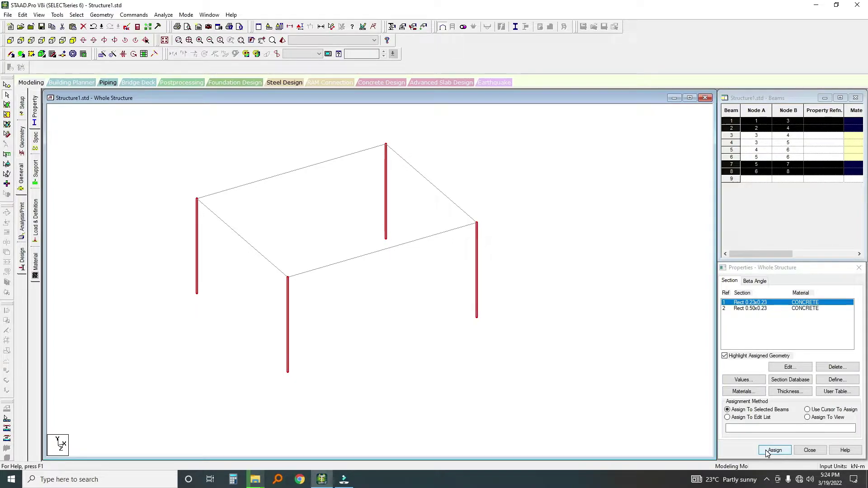
left_click(773, 451)
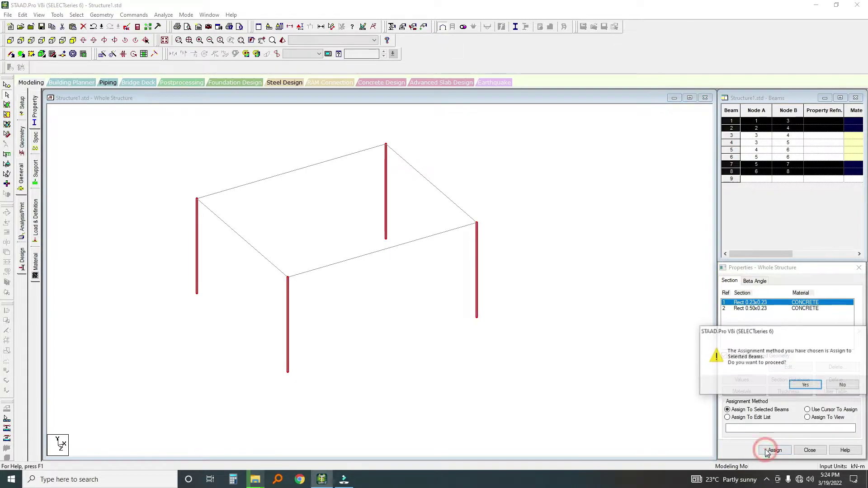
left_click(806, 385)
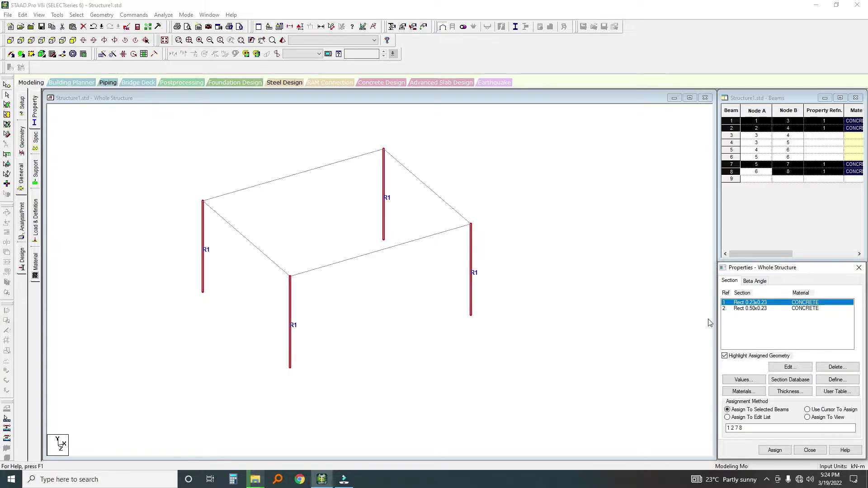
left_click(526, 292)
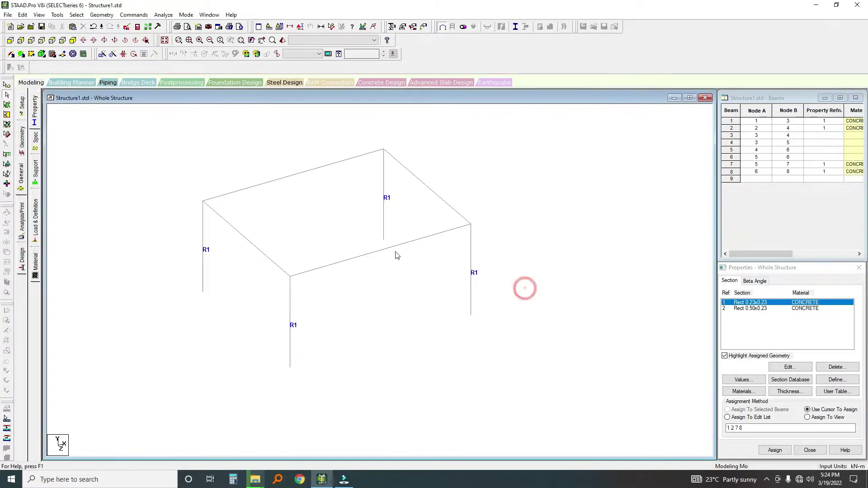
Select the beams parallel to X and pick the Rect 0.50x0.23 section
left_click(77, 15)
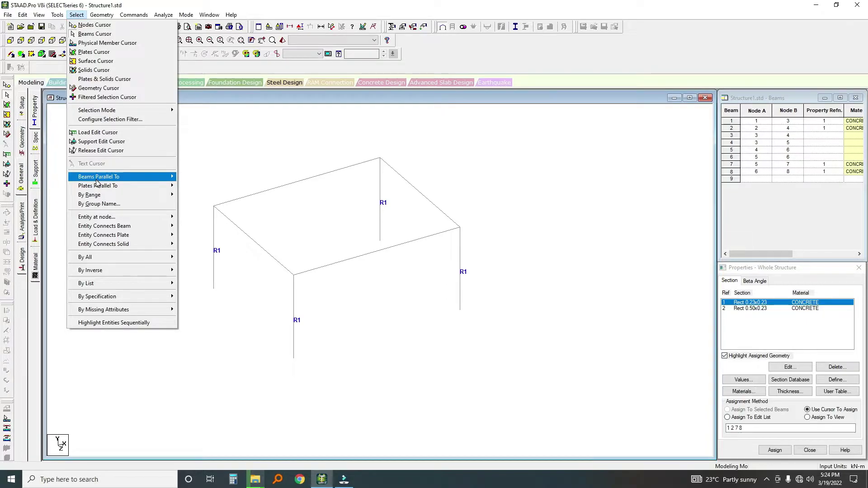
mouse_move(97, 179)
left_click(188, 177)
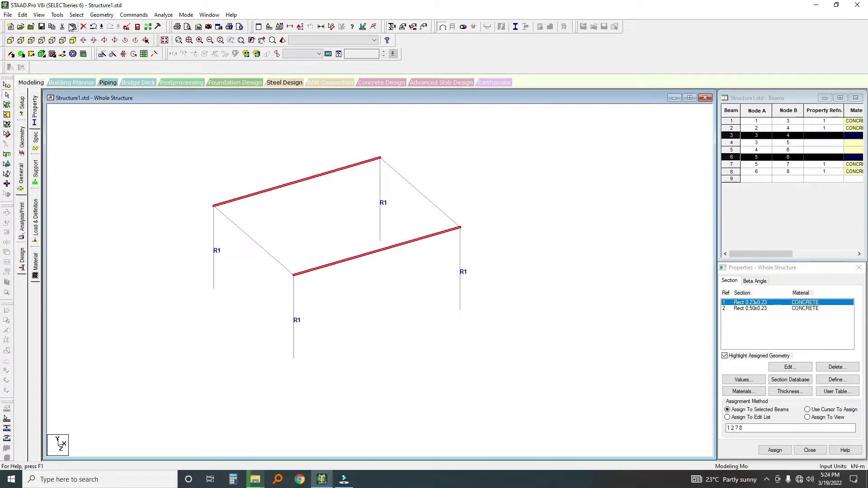
left_click(76, 15)
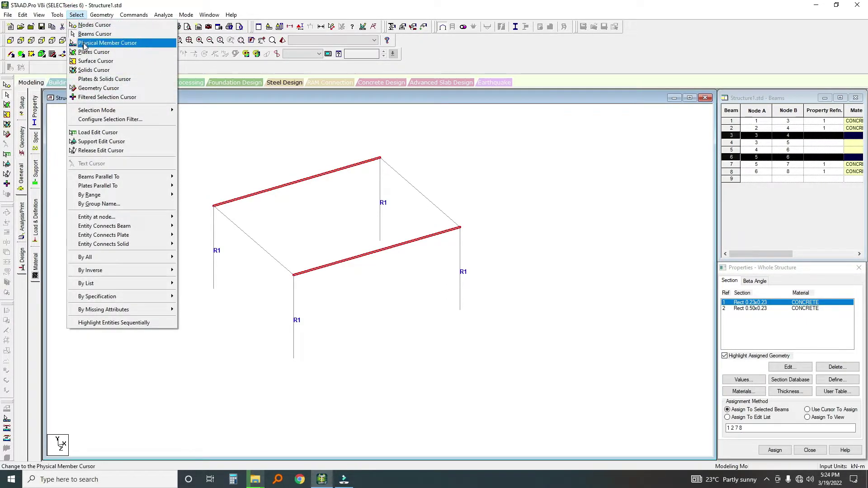
left_click(746, 309)
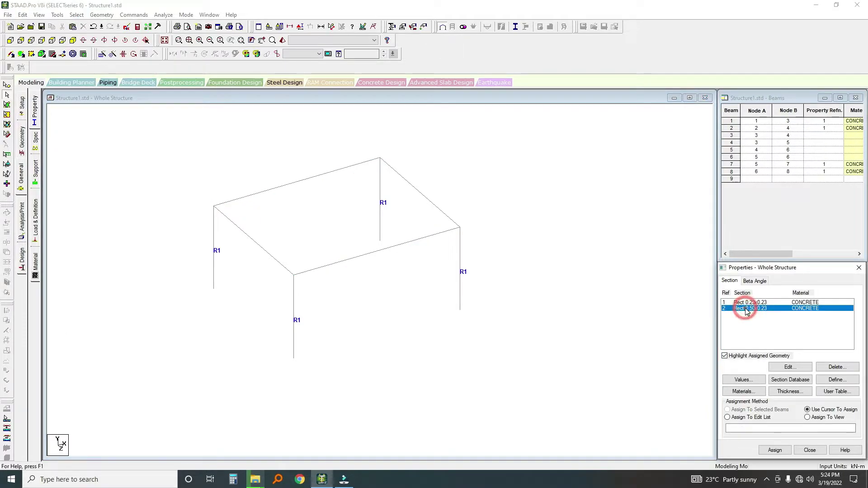
Select the X- and Z-parallel top beams and assign Rect 0.50x0.23 to beams 3–6
left_click(80, 15)
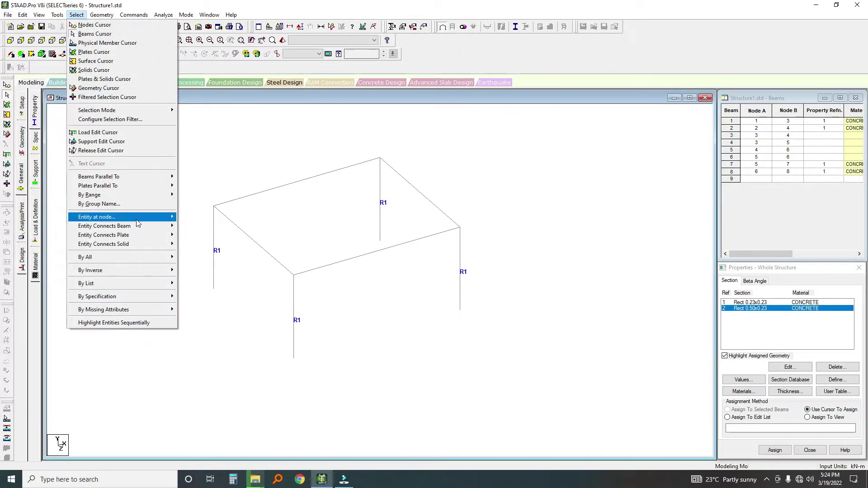
mouse_move(135, 177)
left_click(186, 177)
left_click(76, 15)
mouse_move(135, 177)
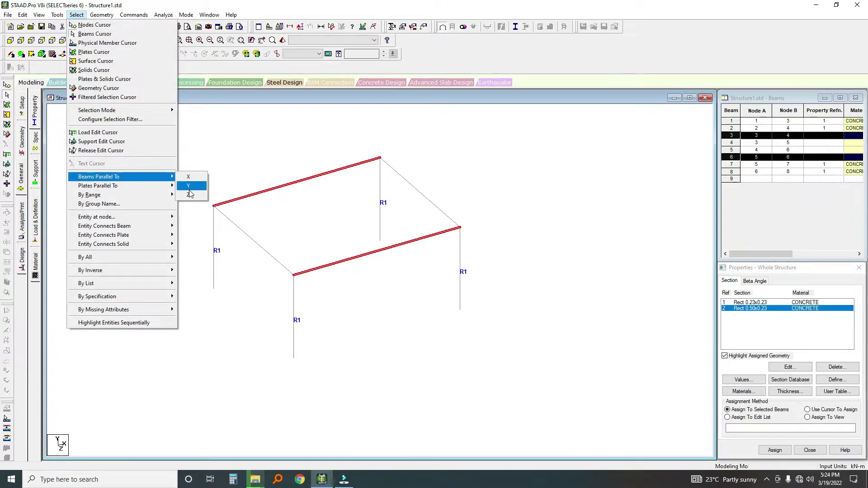
left_click(189, 196)
scroll(283, 212, "down", 1)
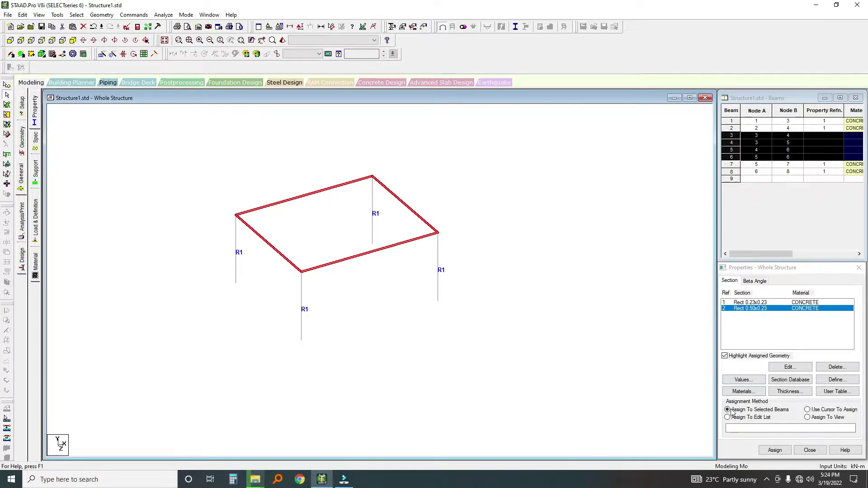
left_click(727, 409)
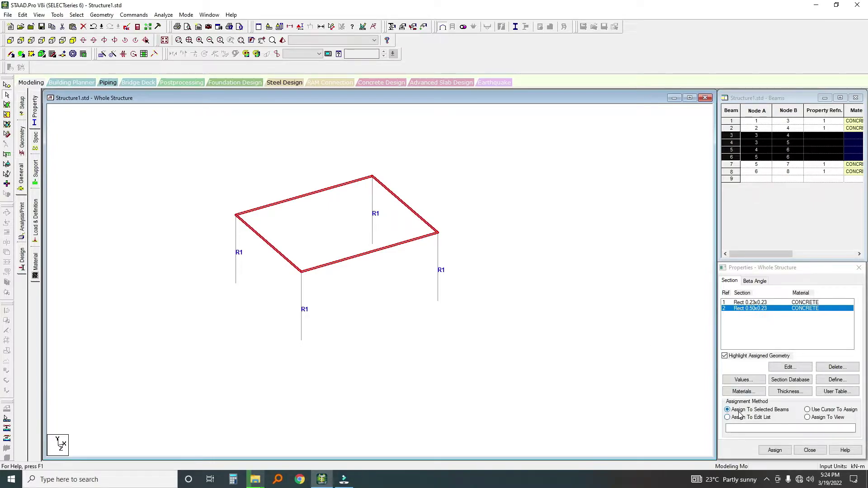
left_click(775, 450)
left_click(799, 385)
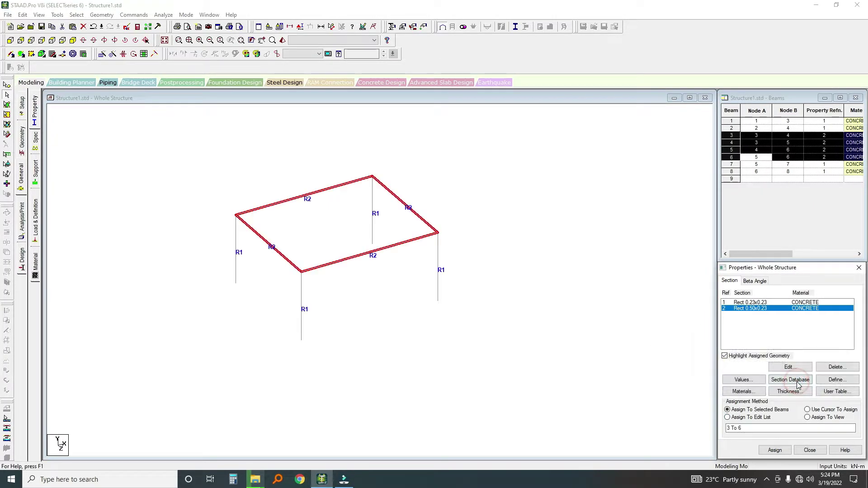
left_click(548, 254)
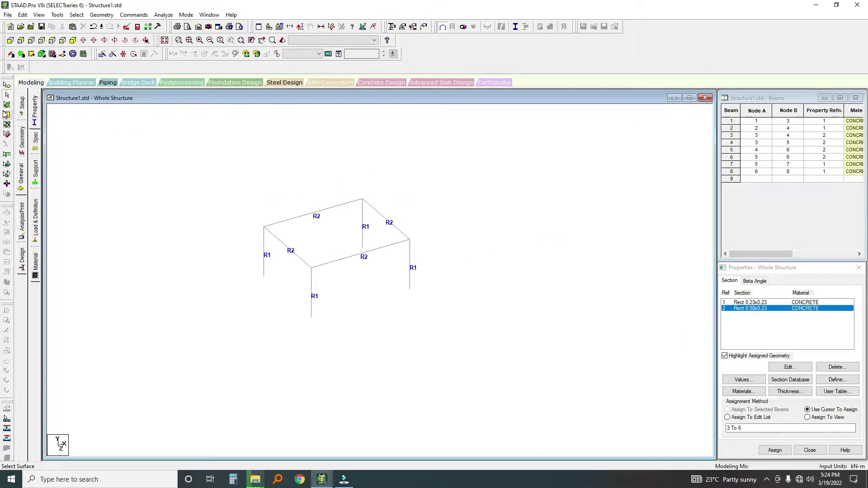
Create 4-noded plate 9 across the frame's four top corner nodes
left_click(22, 54)
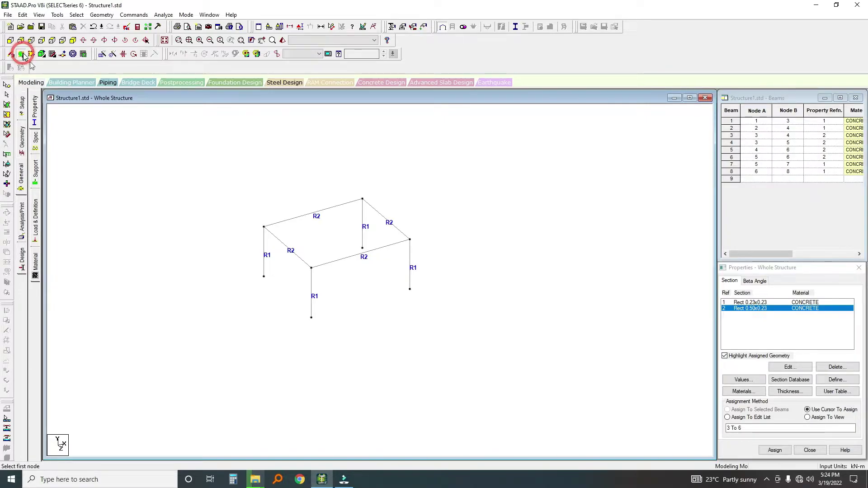
left_click(264, 227)
left_click(311, 267)
left_click(410, 240)
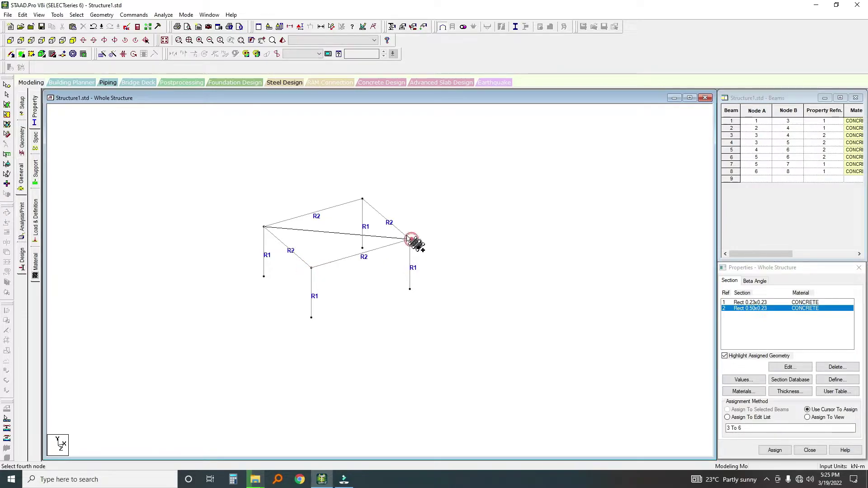
left_click(363, 199)
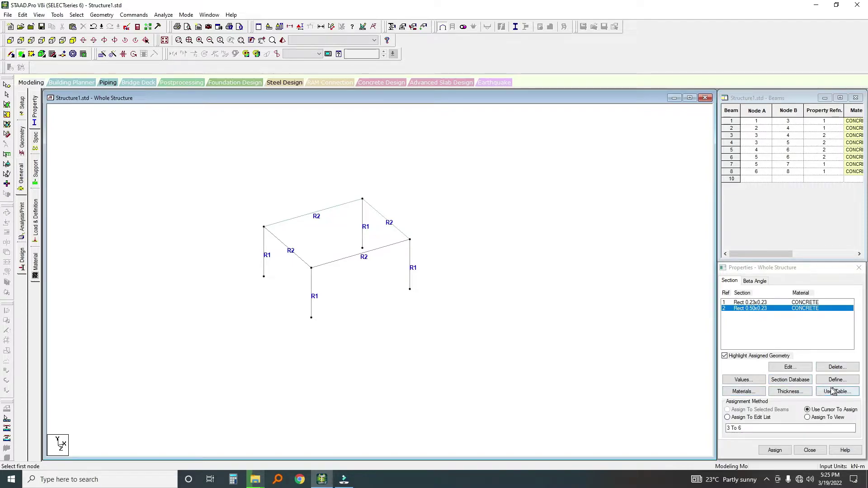
Create a 0.2 m plate thickness property (R3) and assign it to plate 9
left_click(789, 392)
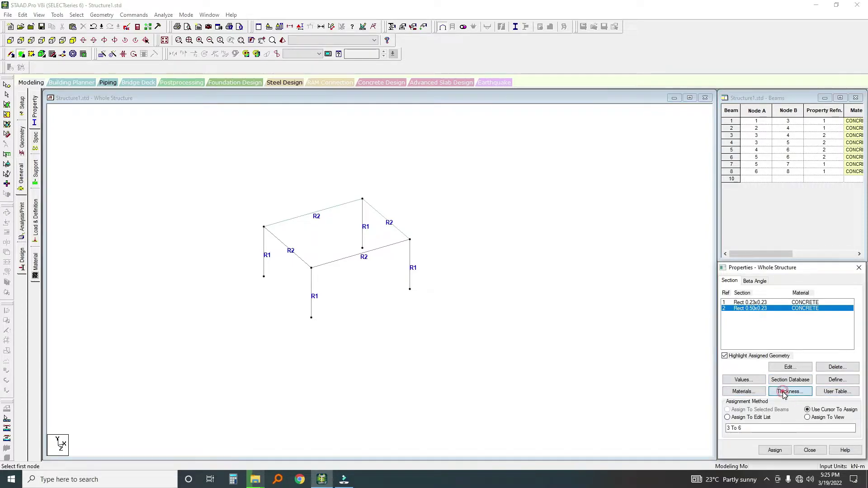
left_click(499, 203)
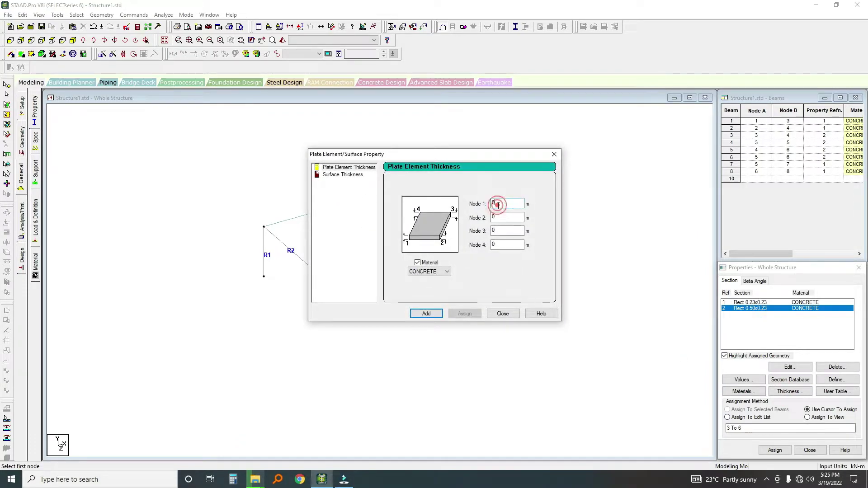
type(".2")
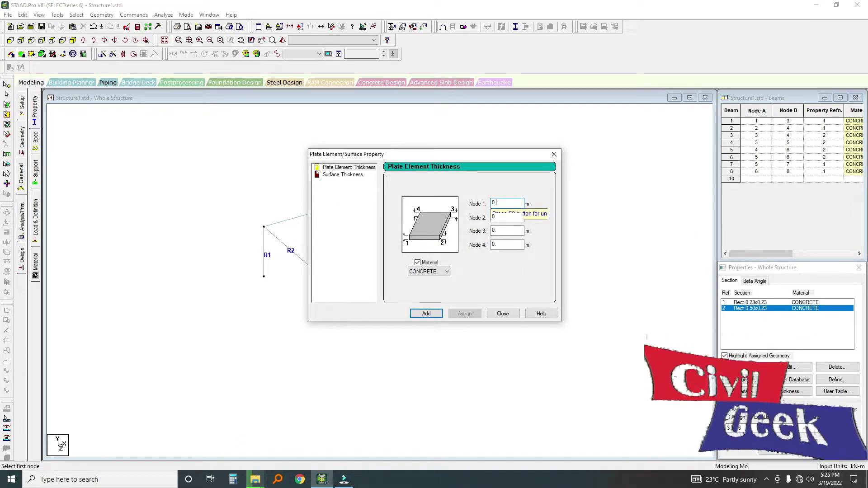
left_click(427, 313)
left_click(554, 154)
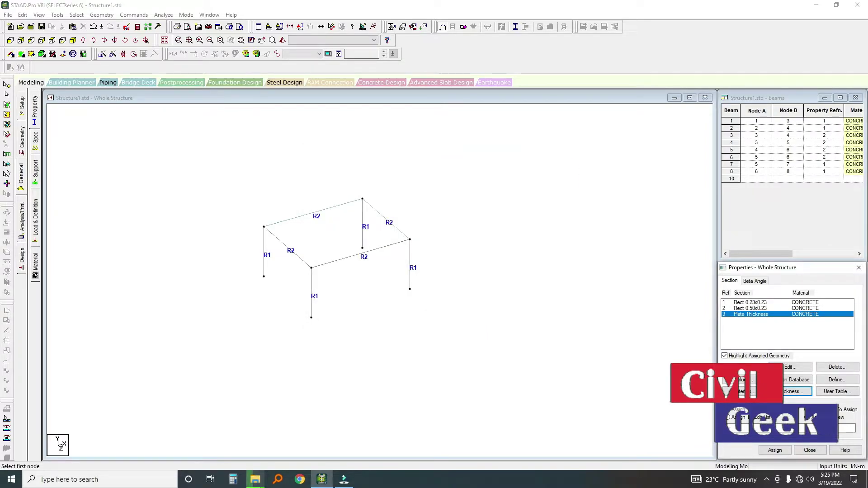
left_click(774, 450)
left_click(806, 384)
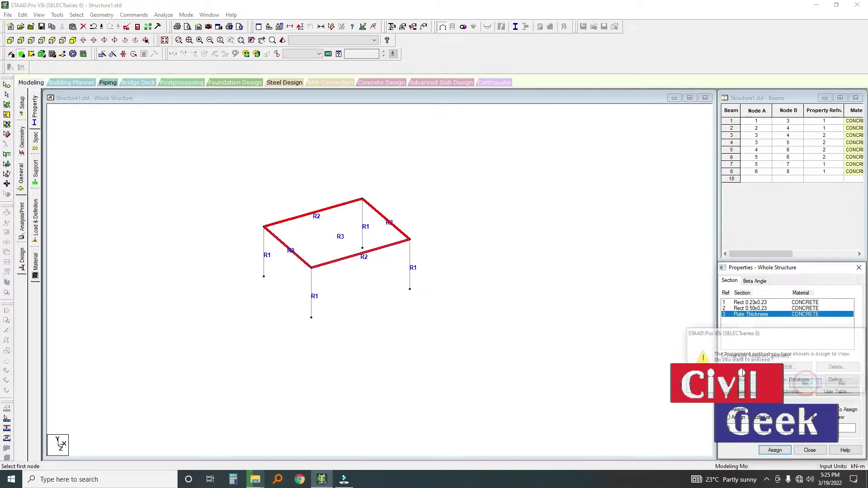
left_click(627, 318)
scroll(297, 281, "down", 2)
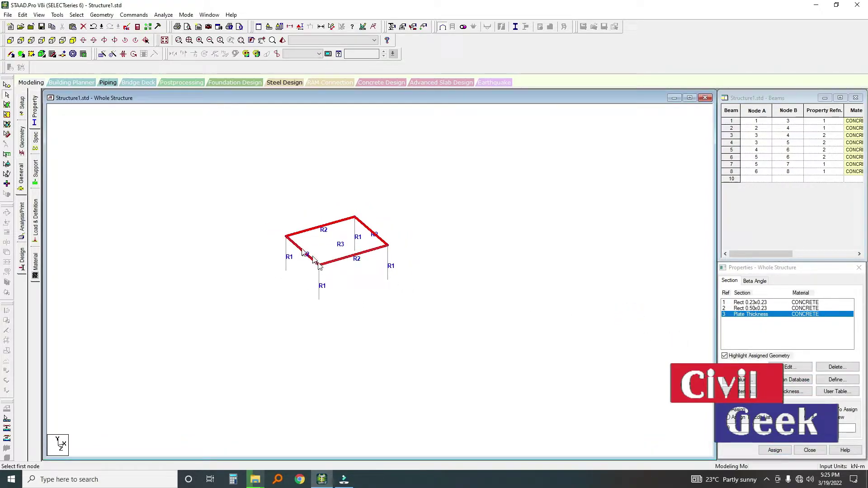
Open the rendered 3D view, orbit it, and save the modified structure
left_click(282, 40)
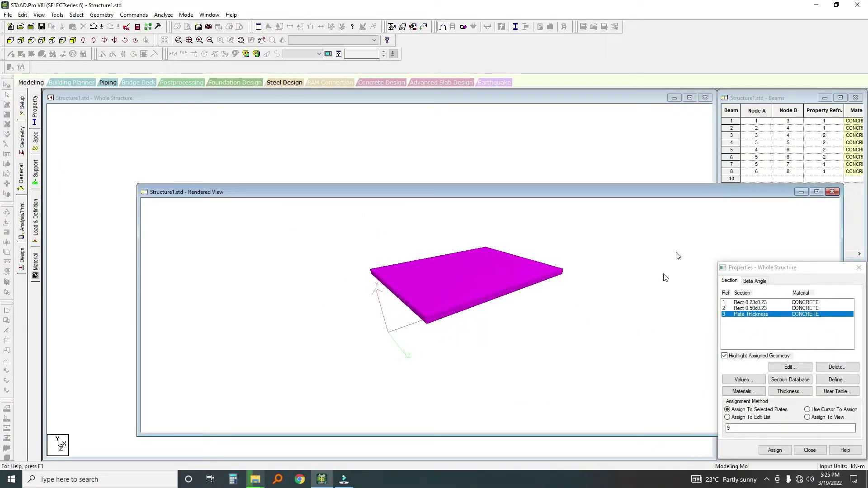
left_click(832, 192)
left_click(199, 243)
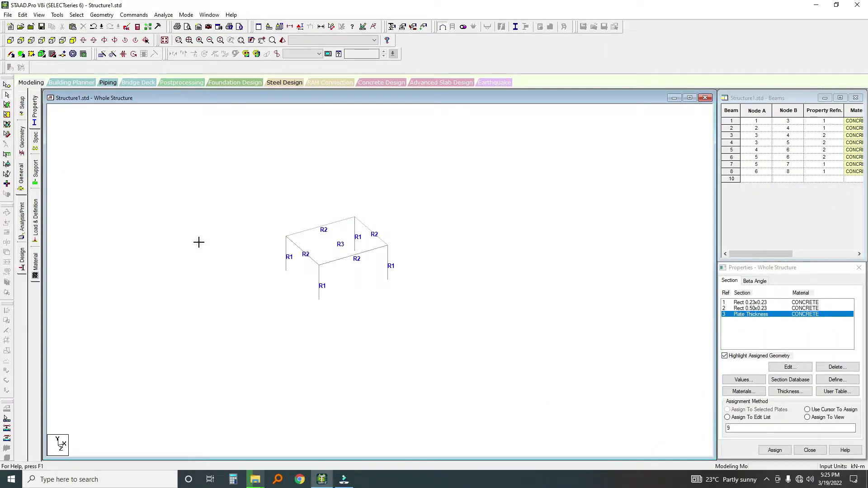
left_click(282, 40)
left_click_drag(409, 237, 288, 240)
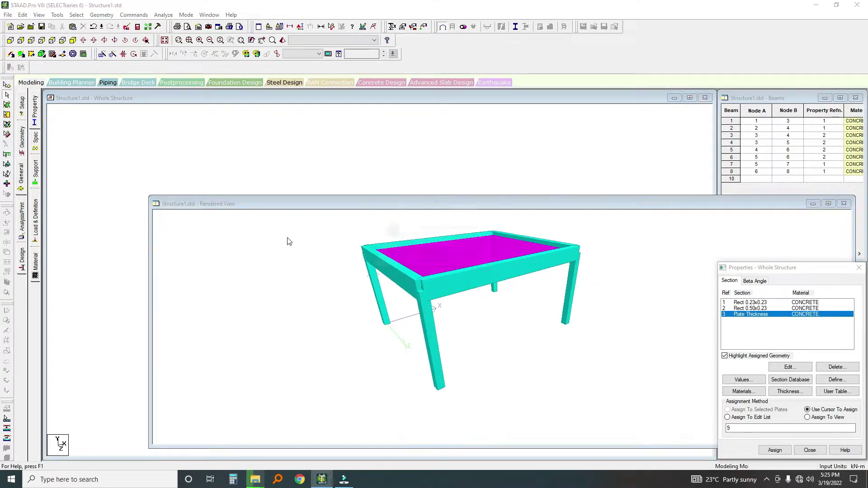
left_click(433, 262)
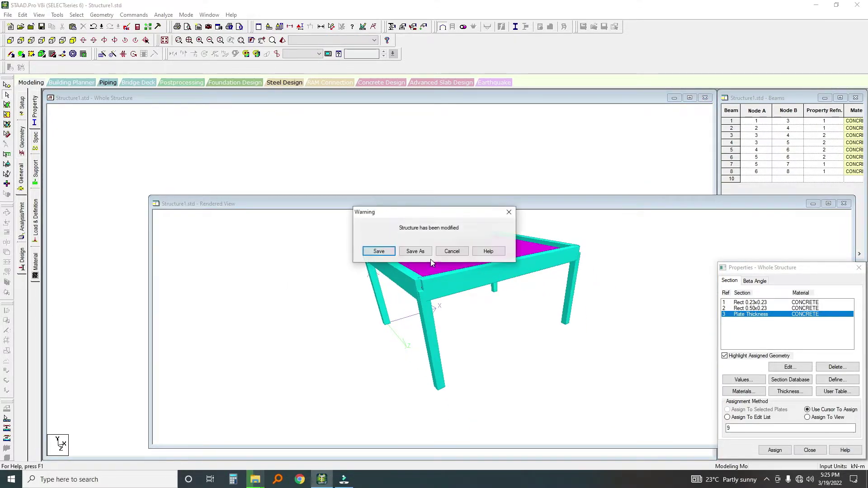
left_click(372, 252)
Close the rendered view, then visit the Analysis/Print page and return to General
left_click_drag(381, 204, 245, 127)
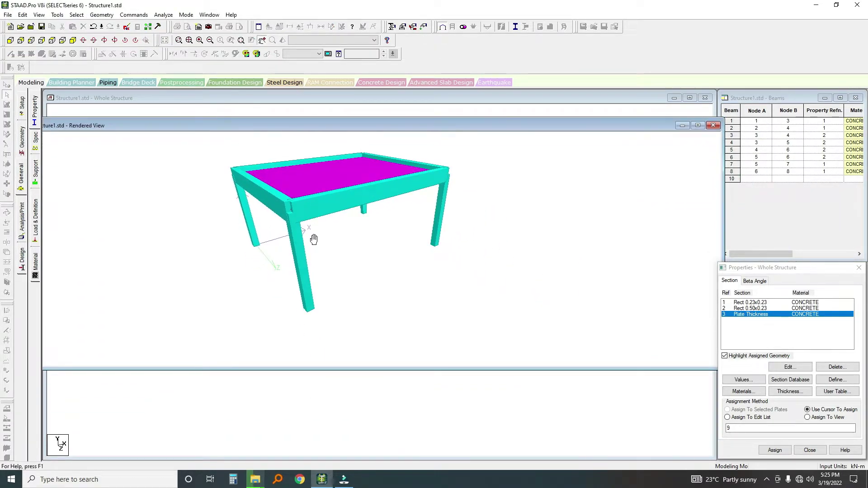
left_click(713, 126)
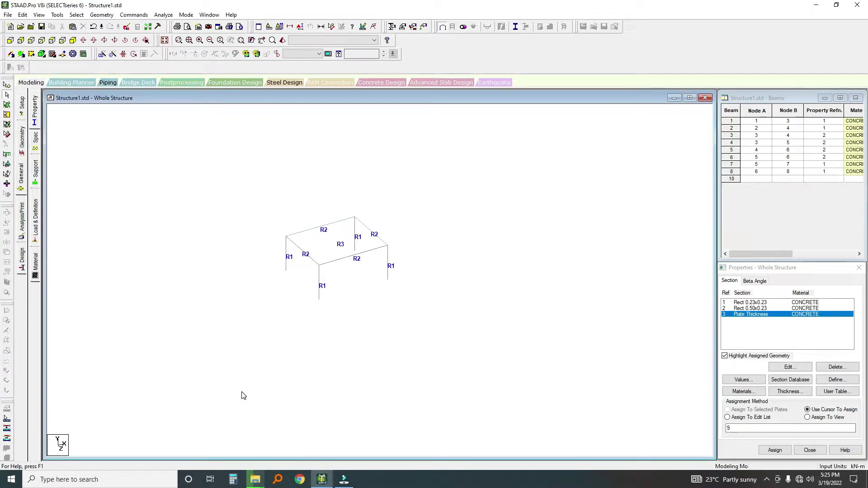
scroll(353, 341, "down", 5)
scroll(362, 316, "up", 5)
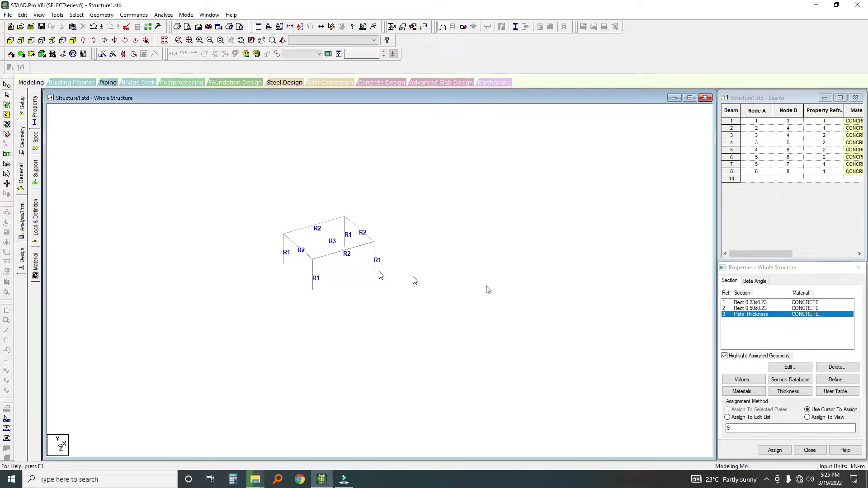
left_click(21, 225)
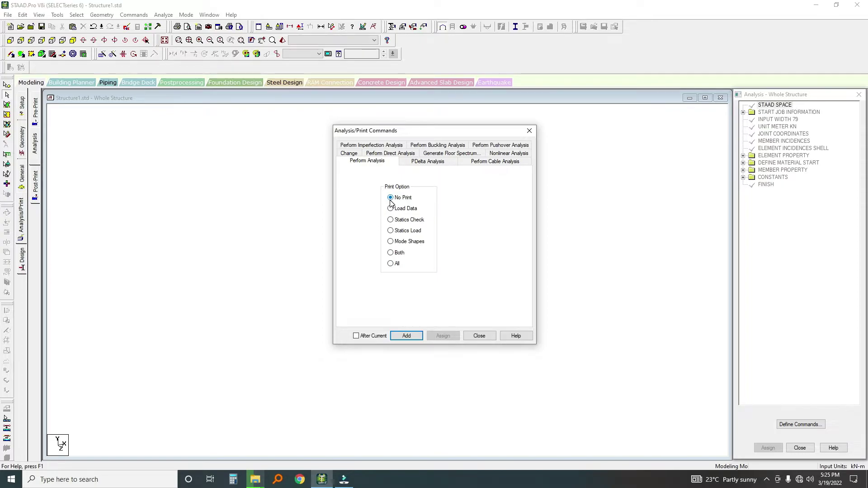
left_click(529, 131)
left_click(23, 181)
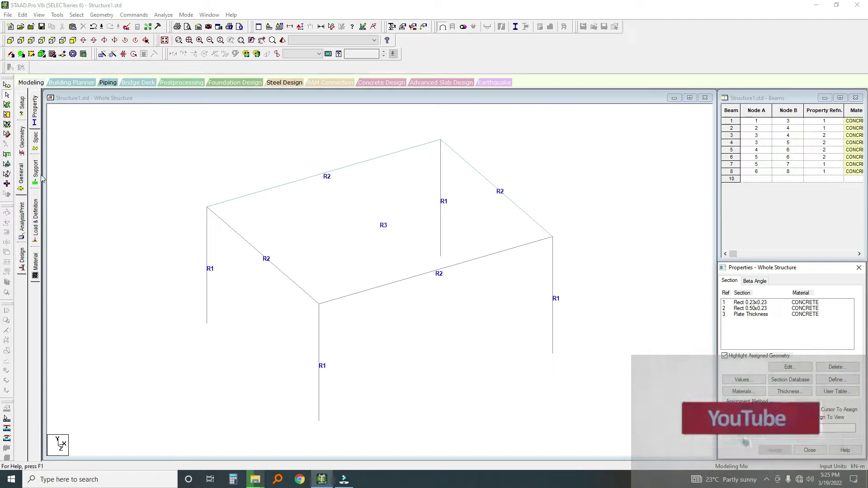
Create a new Pinned support type on the Support page
left_click(35, 172)
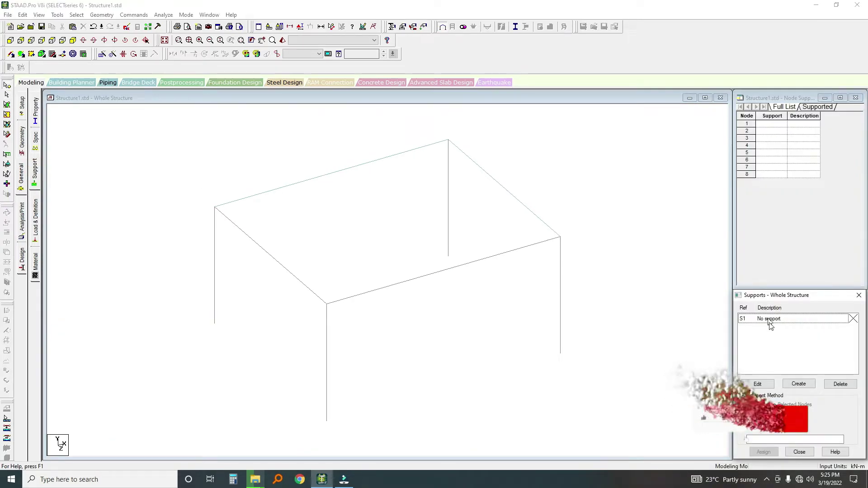
left_click(798, 384)
left_click(724, 275)
left_click(737, 460)
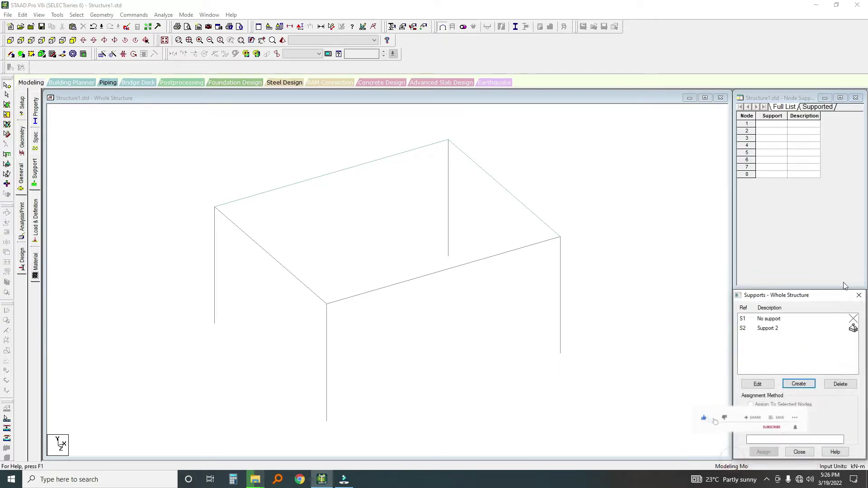
Assign pinned support S2 to base nodes 1, 2, 7 and 8
left_click(12, 41)
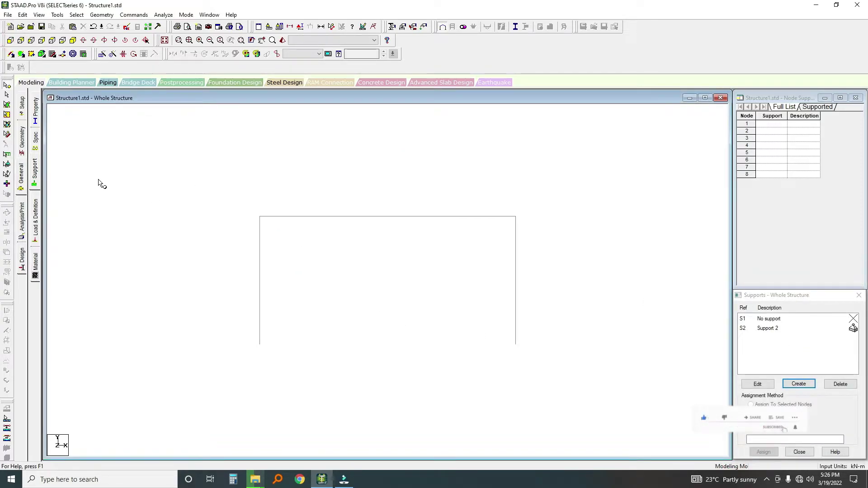
left_click_drag(177, 302, 555, 378)
left_click(62, 40)
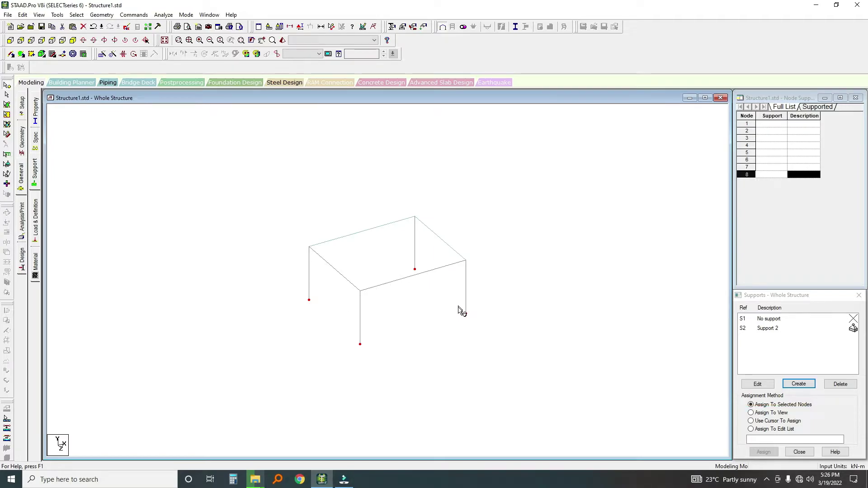
left_click(769, 329)
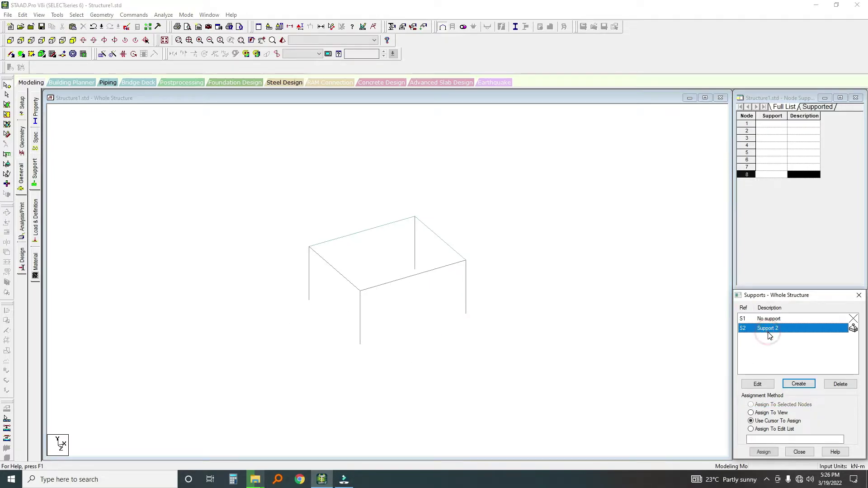
left_click(14, 40)
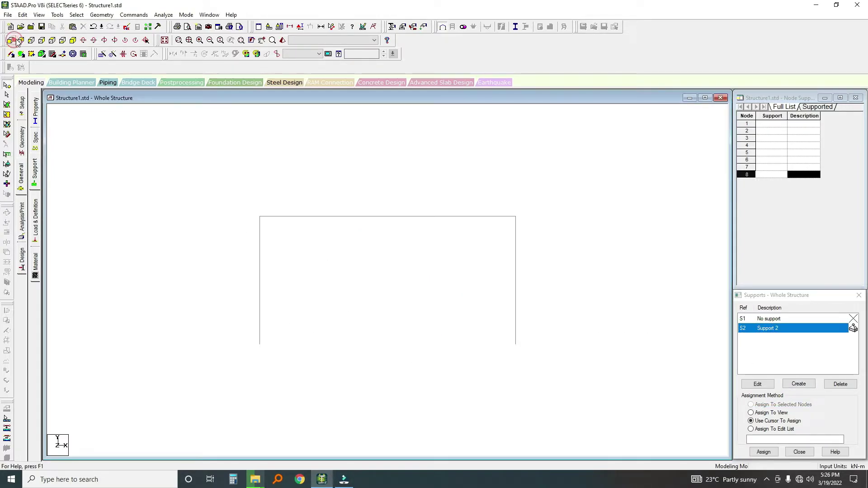
left_click_drag(244, 285, 593, 362)
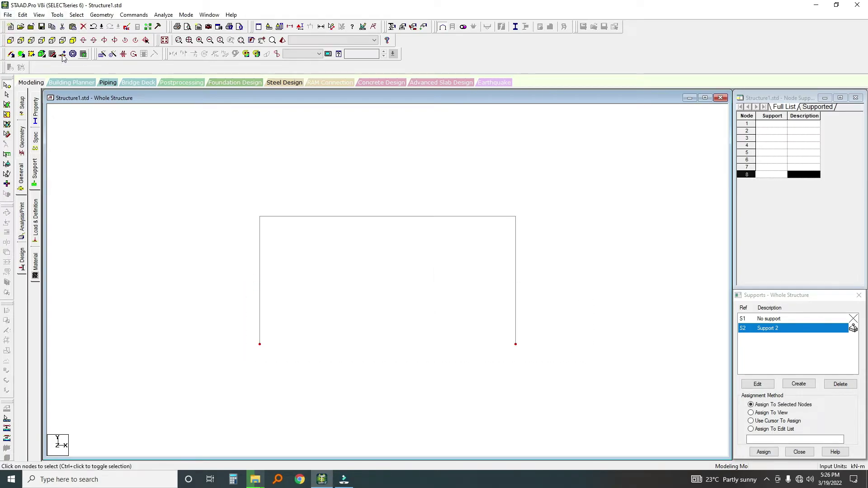
left_click(73, 40)
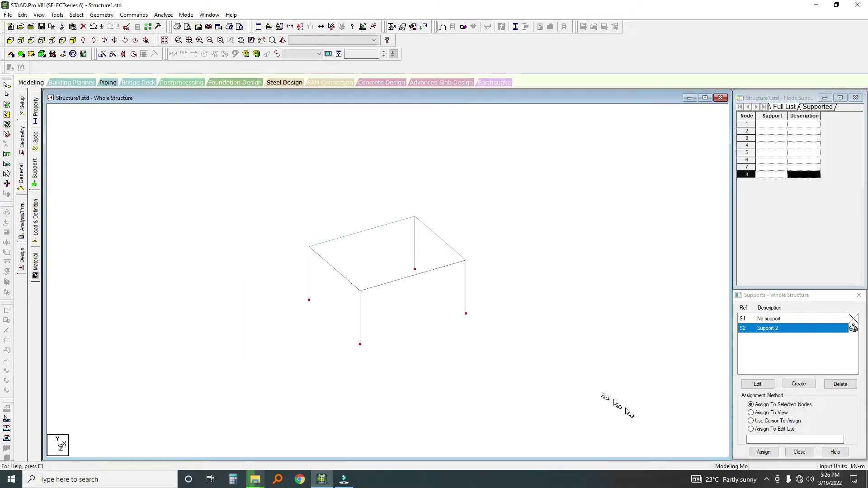
left_click(764, 452)
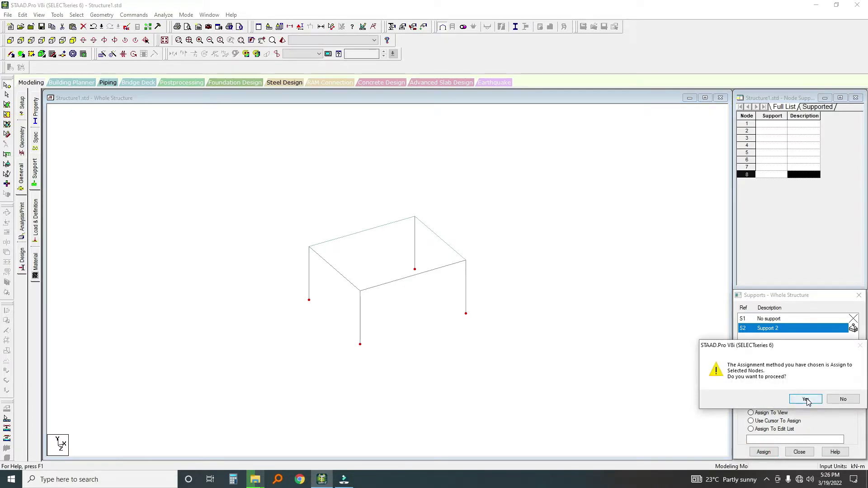
left_click(806, 399)
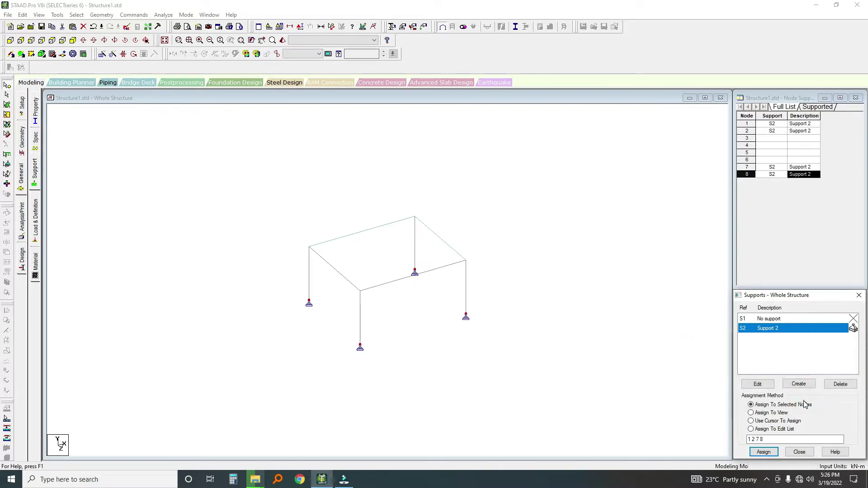
Rotate the view slightly and bring up the Load & Definition page
key("Down")
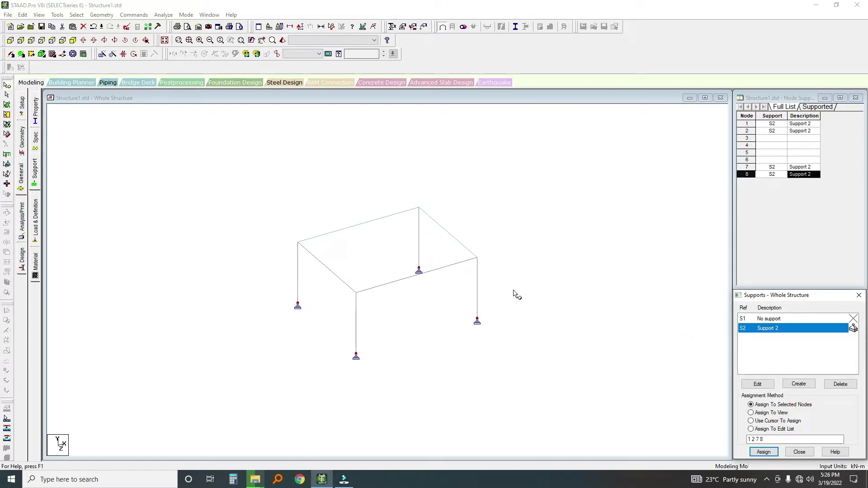
key("Down")
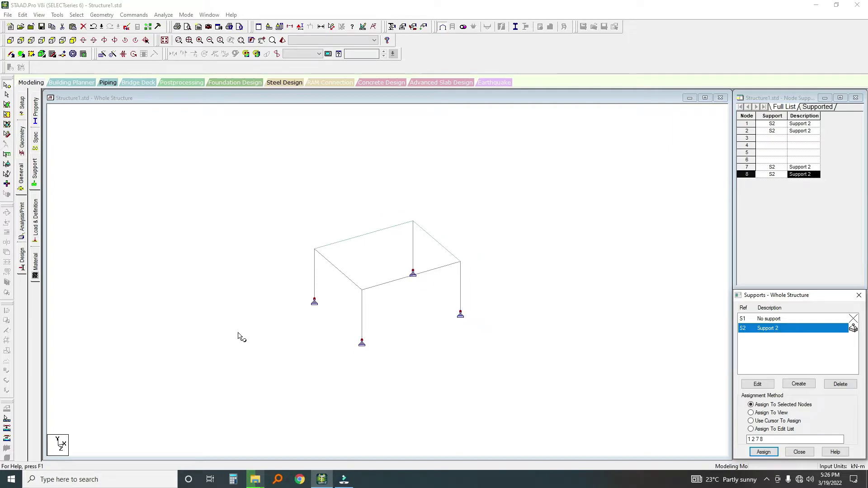
left_click(233, 329)
left_click(38, 217)
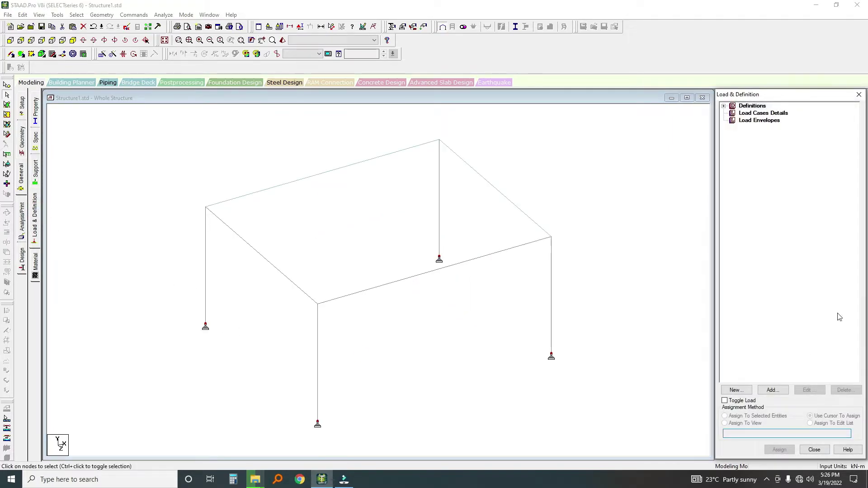
Add load case 1 of Dead type titled 'dl'
left_click(763, 113)
left_click(773, 390)
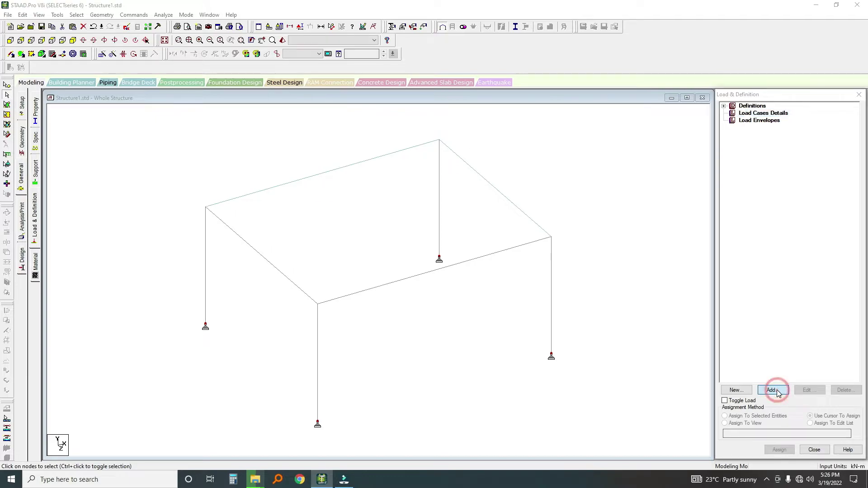
left_click(513, 187)
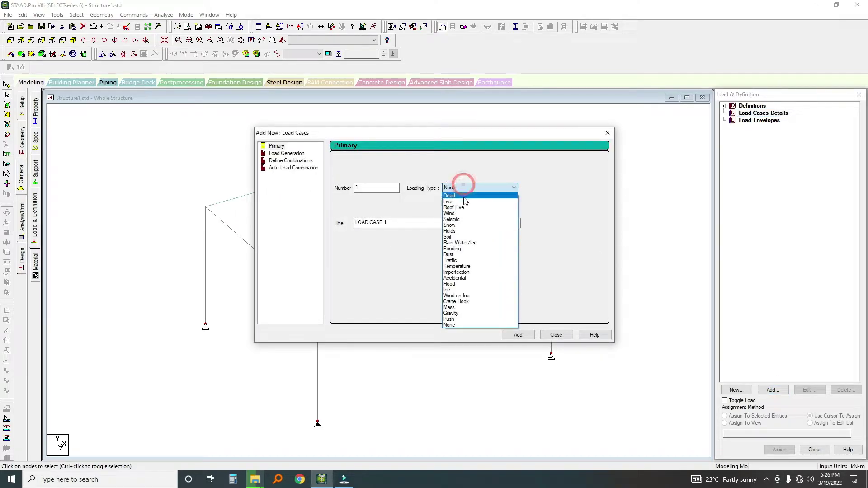
left_click(464, 199)
left_click(392, 222)
left_click_drag(328, 228, 307, 224)
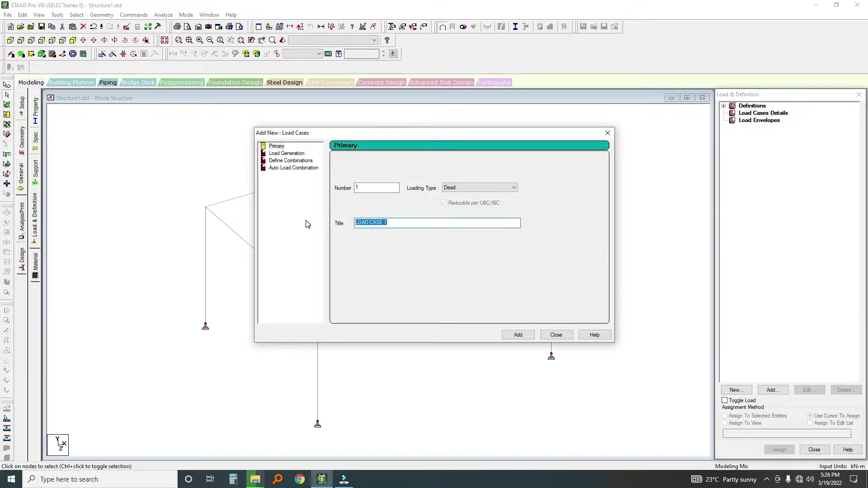
type("dl")
left_click(518, 334)
Add load case 2 of Live type titled 'll', then select case 1 for new loads
left_click_drag(391, 222, 281, 224)
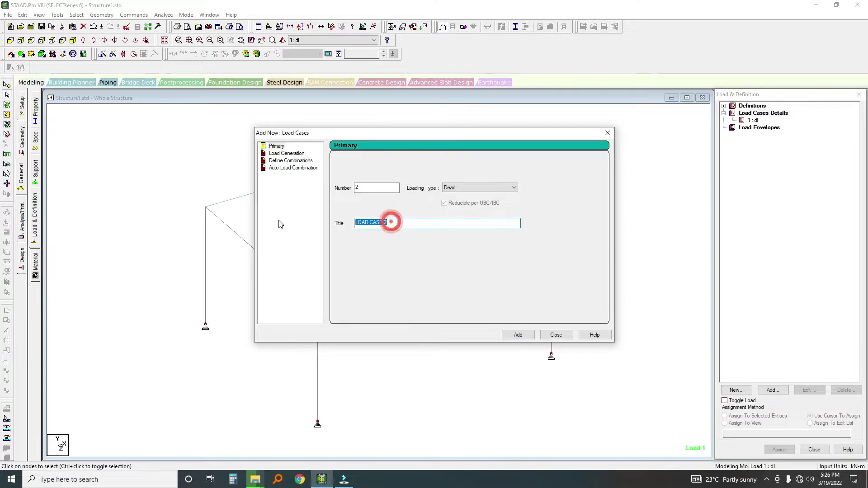
type("ll")
left_click(460, 194)
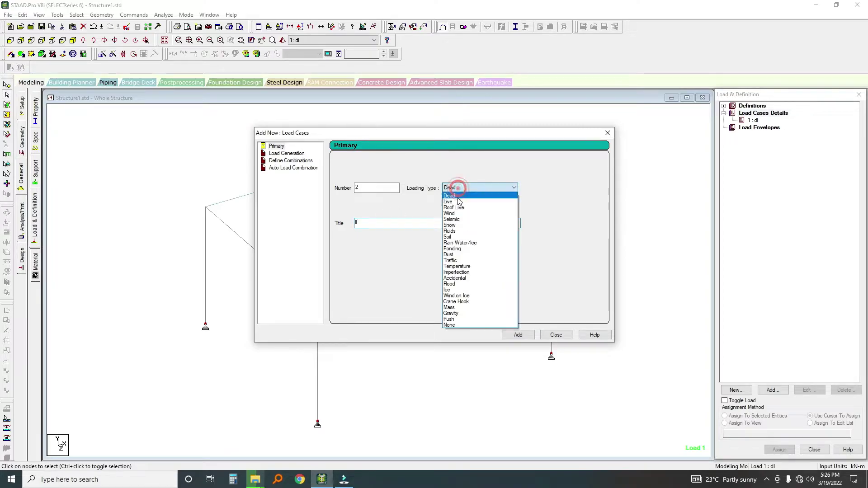
left_click(452, 199)
left_click(516, 335)
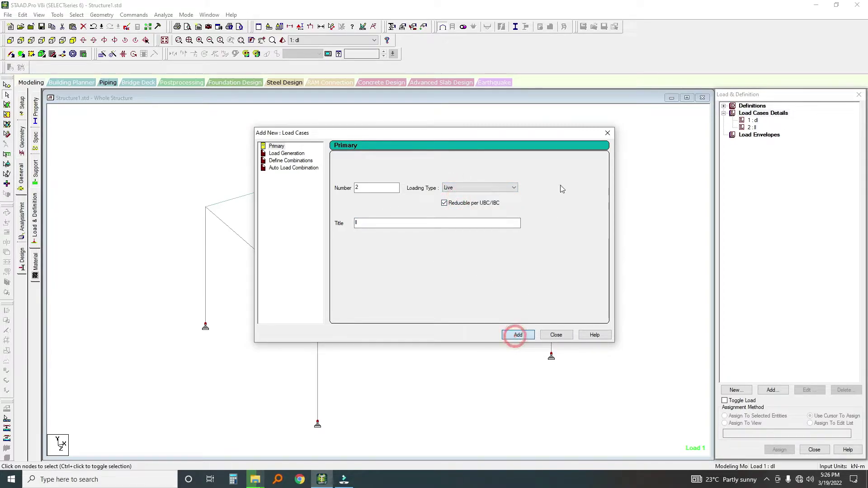
left_click(607, 133)
left_click(753, 120)
left_click(771, 391)
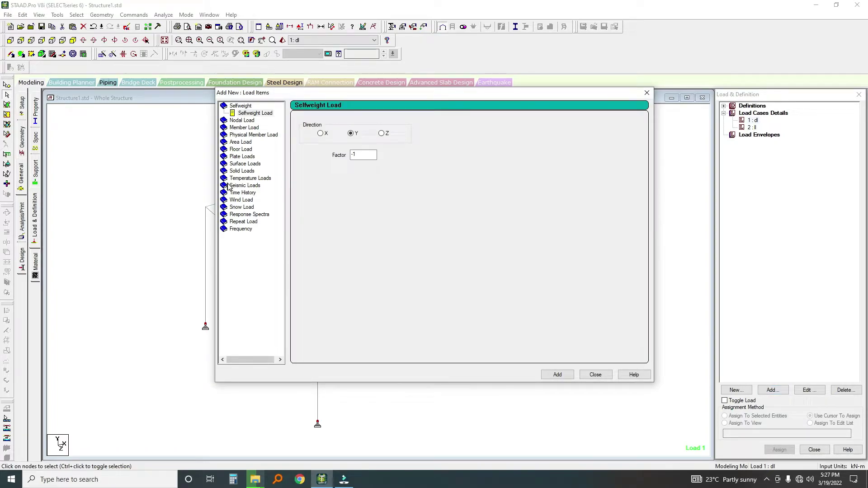
Add a -3 kN/m2 full-plate pressure in GY to load case 1
left_click(227, 158)
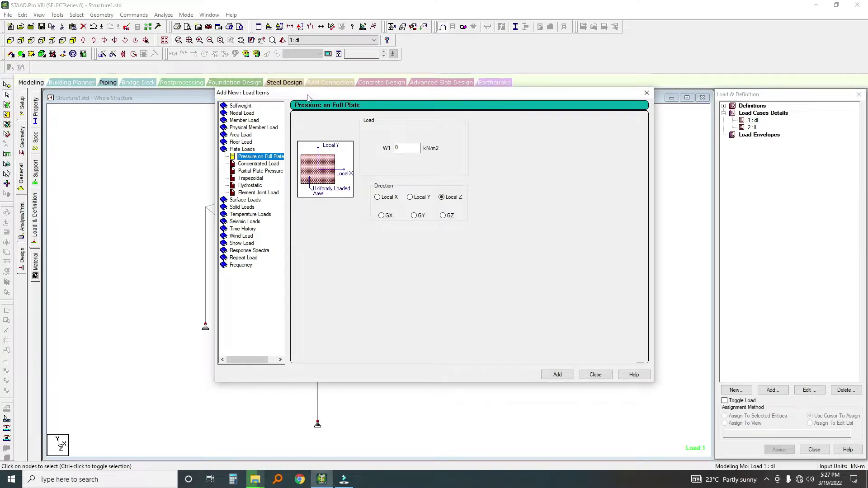
left_click_drag(308, 94, 418, 111)
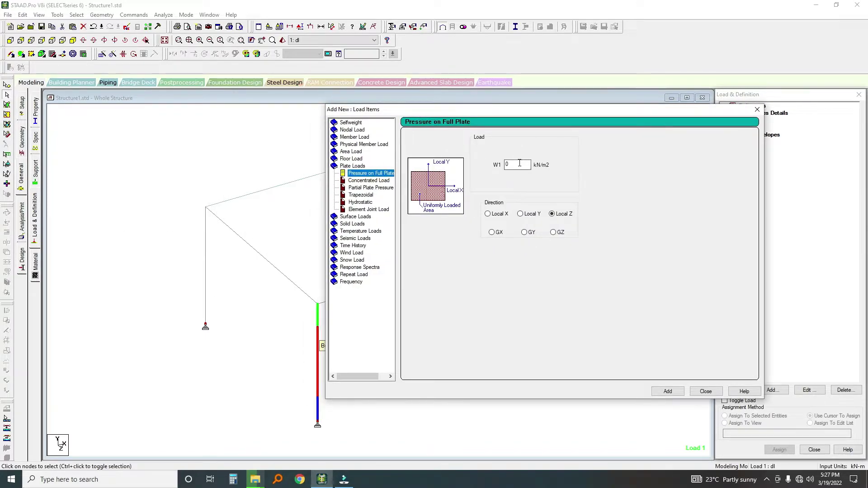
key("Tab")
left_click(525, 233)
left_click(668, 392)
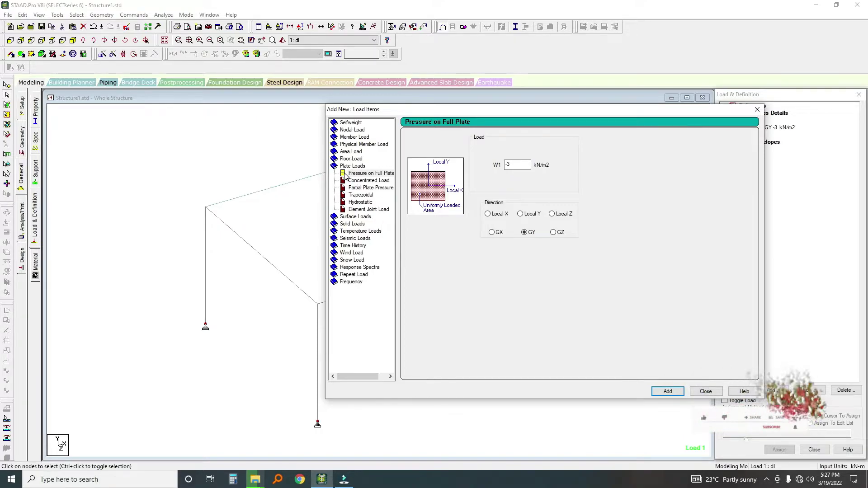
Begin a uniform force member load, entering a negative W1 value
left_click(341, 138)
double_click(496, 161)
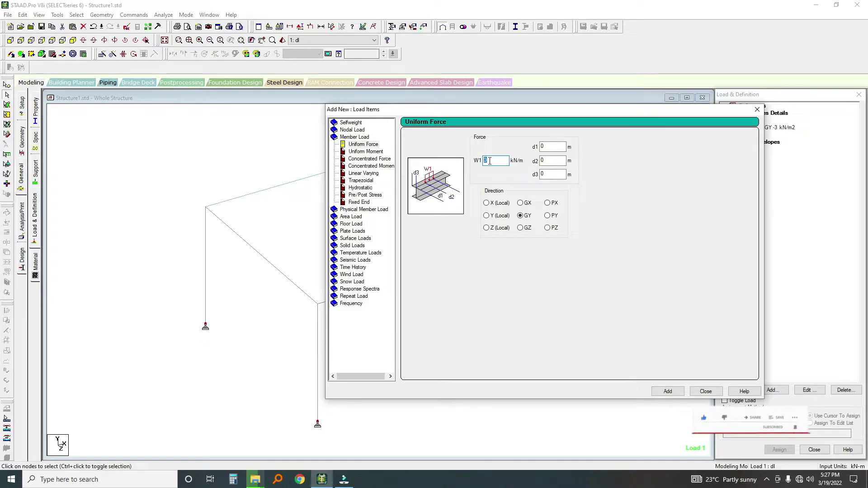
type("-")
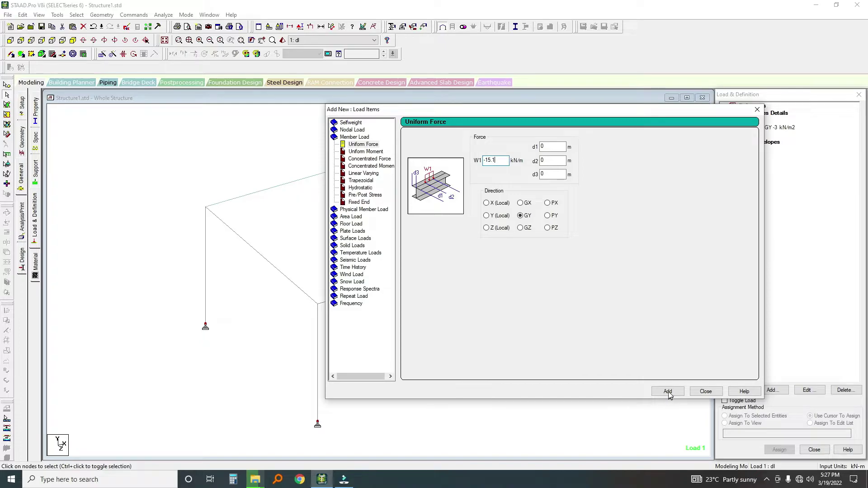
Add a -15.1 kN/m GY uniform member load to load case 1, then start adding loads to case 2
left_click(668, 392)
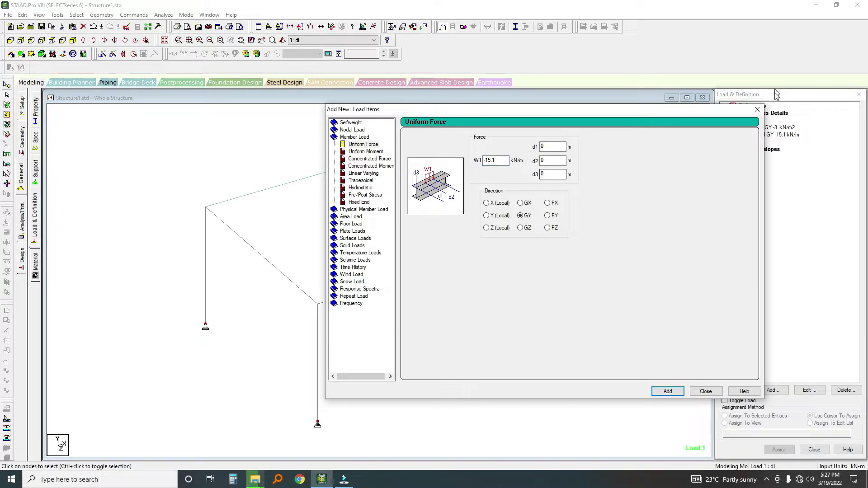
left_click(758, 110)
scroll(574, 203, "down", 3)
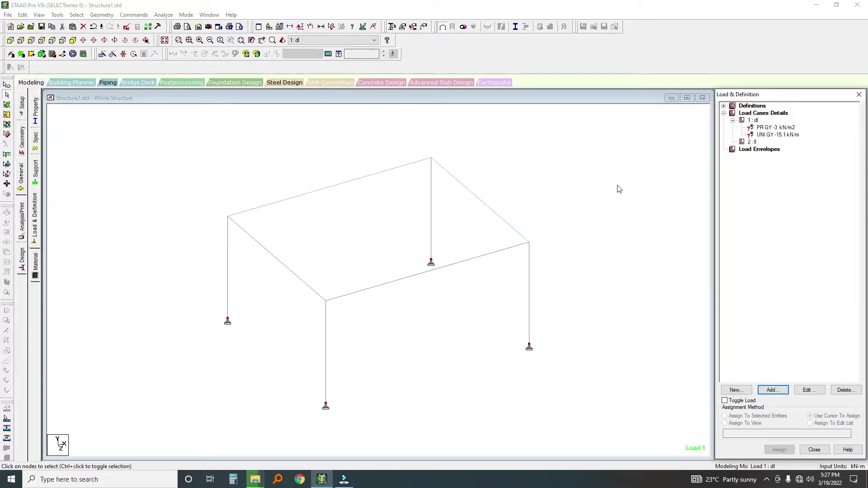
left_click(745, 142)
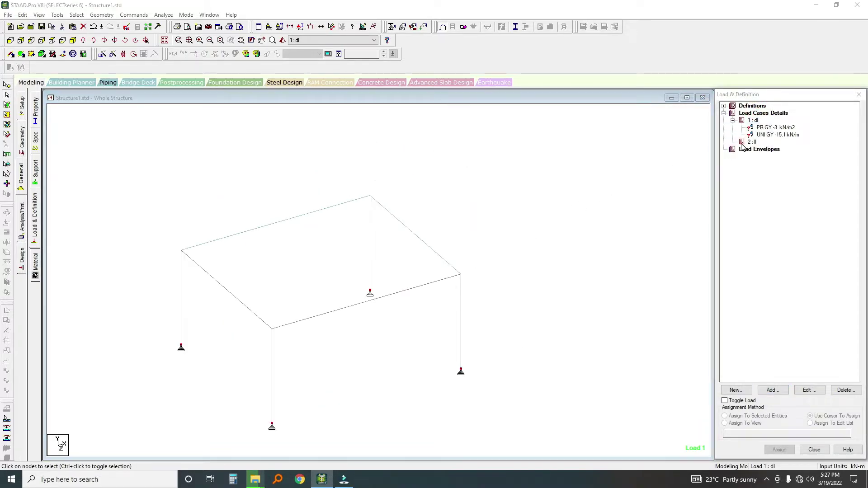
left_click(772, 390)
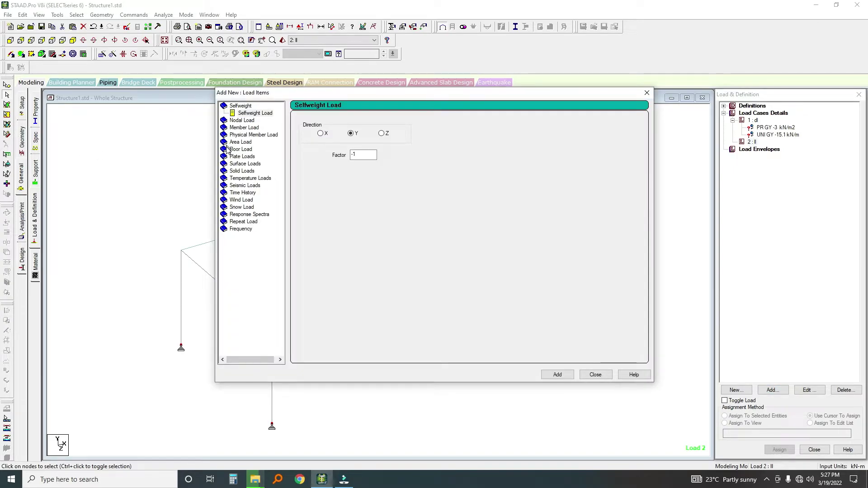
Add a -1.5 kN/m2 full-plate pressure in GY to load case 2 and delete the local-Z duplicate
left_click(225, 157)
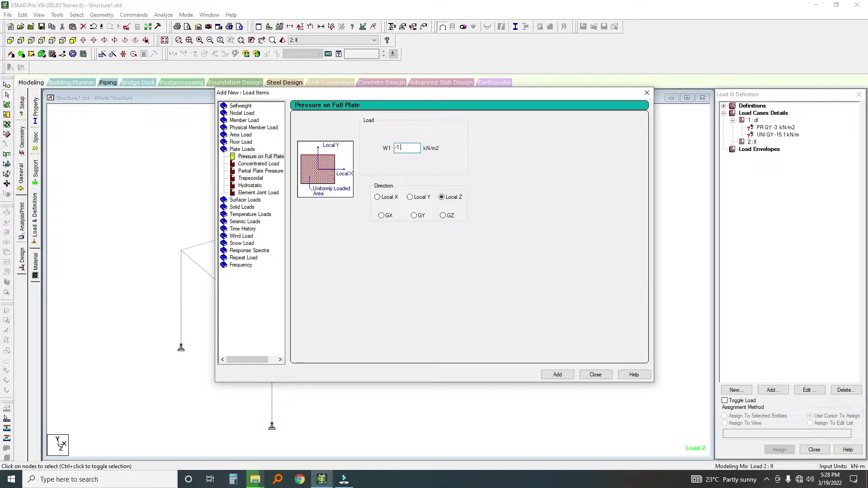
left_click(557, 376)
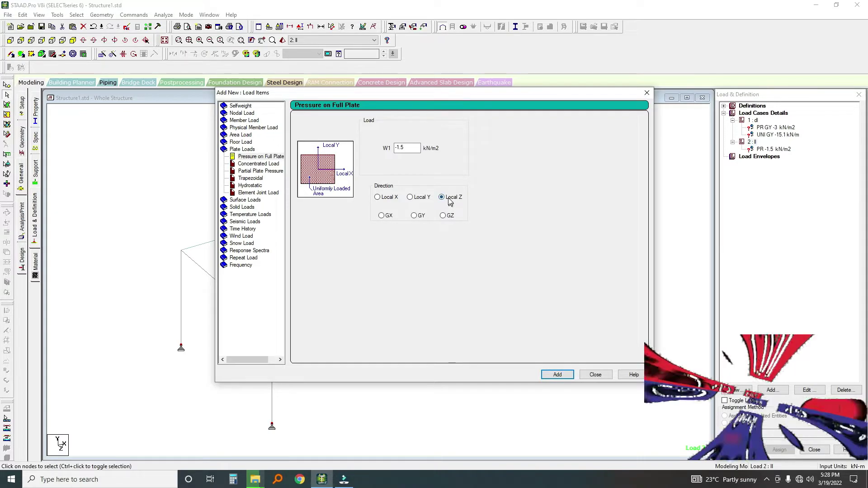
left_click(414, 216)
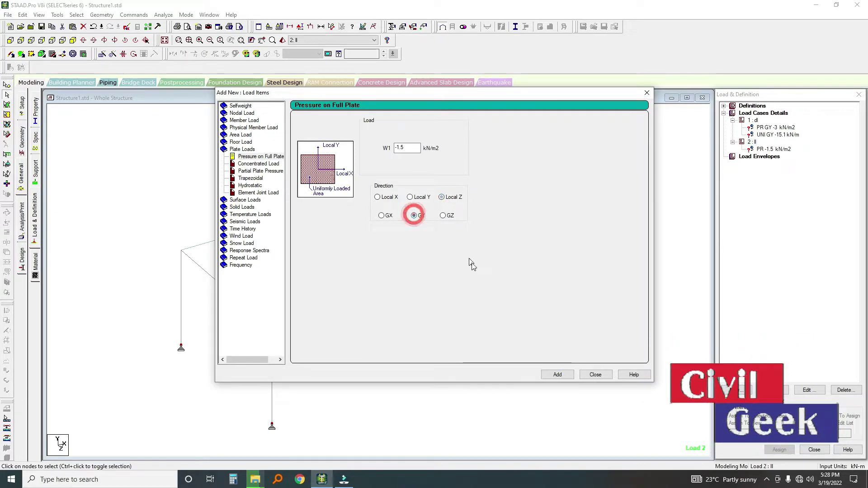
left_click(549, 375)
left_click(646, 93)
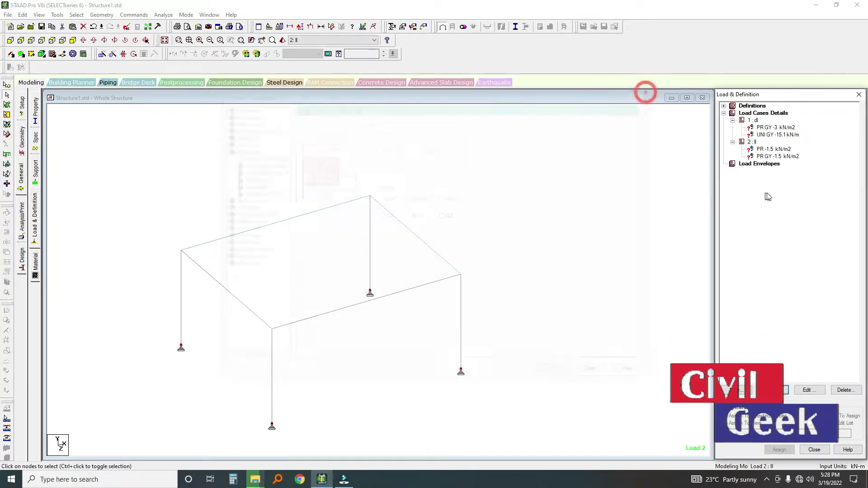
left_click(769, 150)
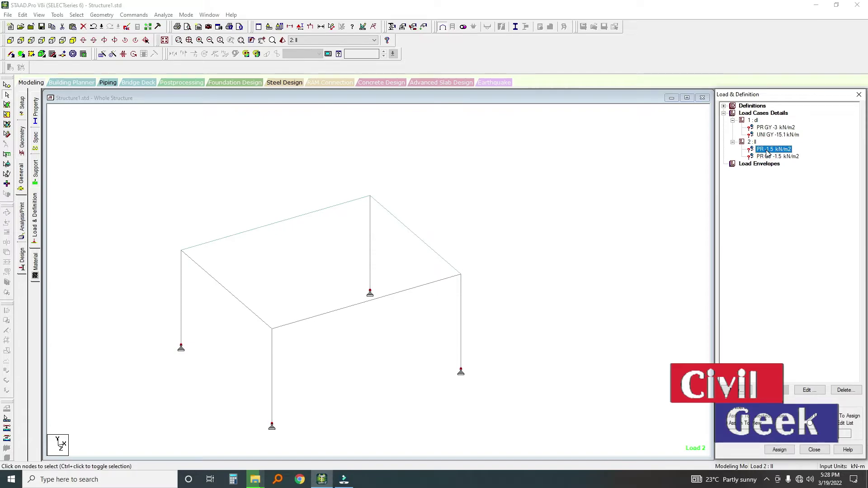
key("Delete")
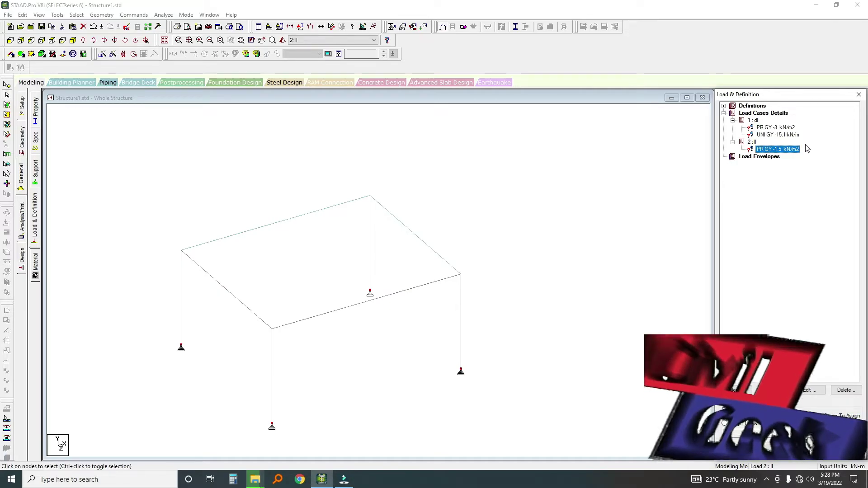
Assign load case 2's -1.5 kN/m2 GY pressure to everything in the view
left_click(725, 423)
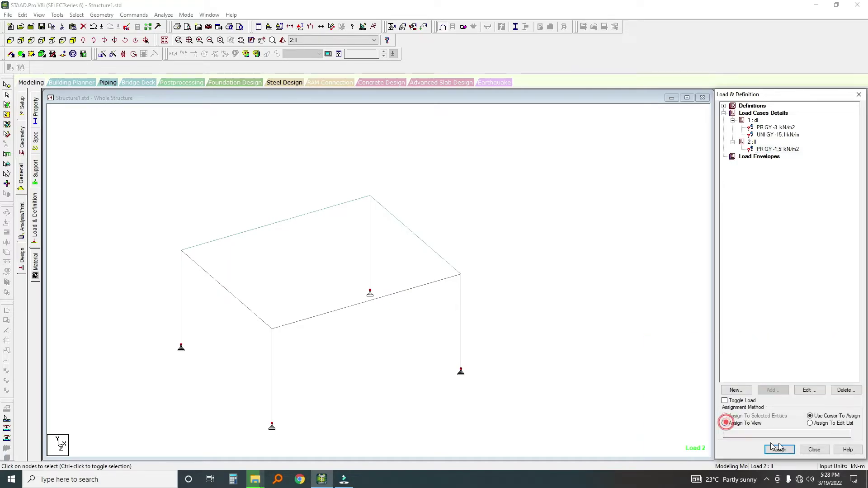
left_click(779, 449)
left_click(807, 298)
Select load case 1's -15.1 kN/m GY uniform load item
scroll(344, 327, "up", 4)
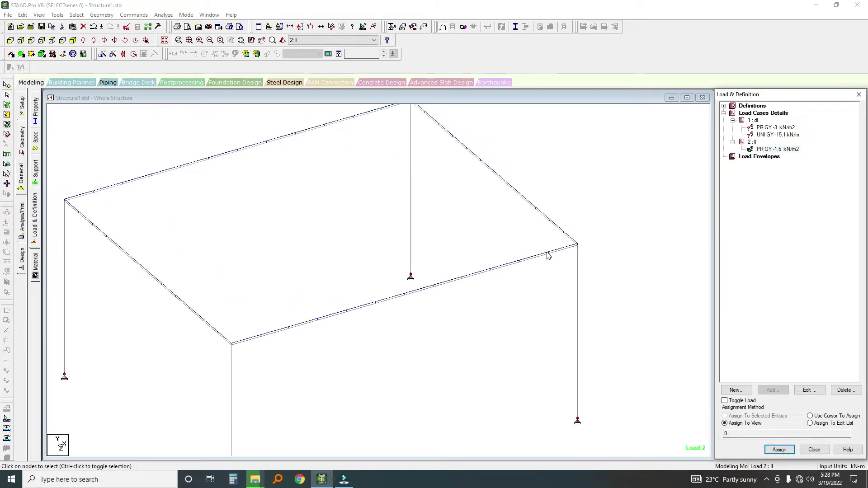
left_click(770, 135)
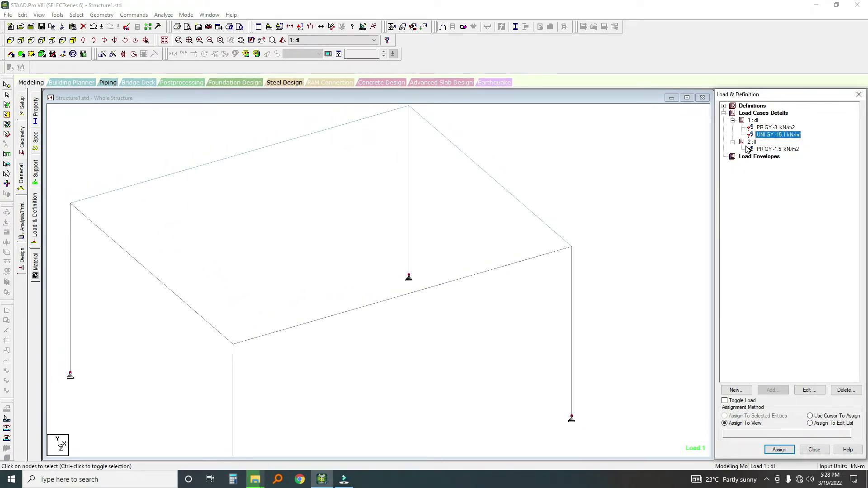
scroll(382, 285, "down", 2)
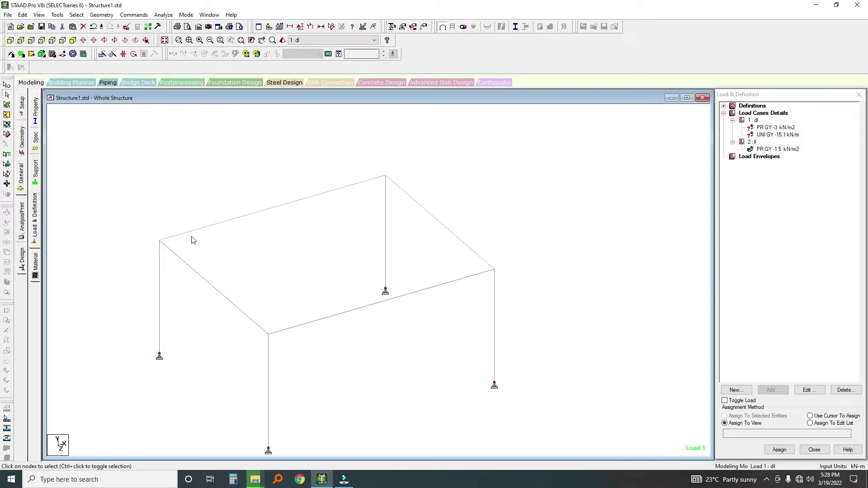
scroll(133, 108, "down", 2)
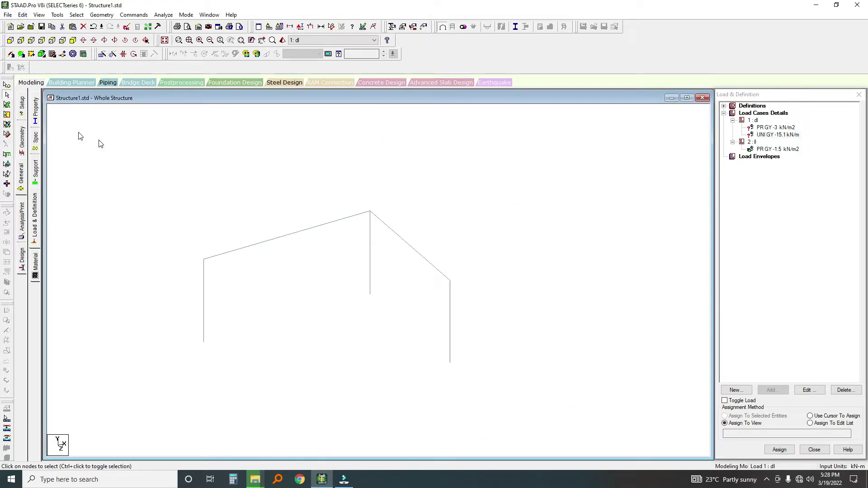
Select only the four roof beams, members 3 to 6, leaving the columns unselected
left_click(6, 134)
scroll(229, 158, "down", 2)
key("ctrl+a")
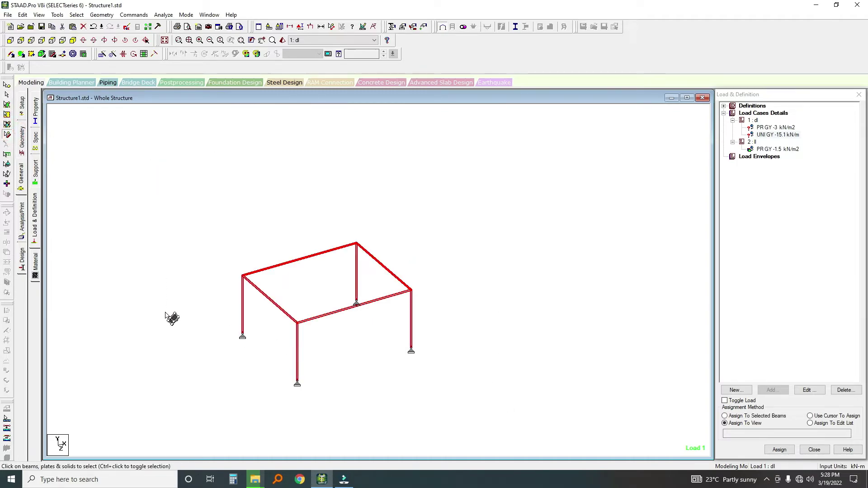
left_click(243, 301, "ctrl")
left_click(297, 345, "ctrl")
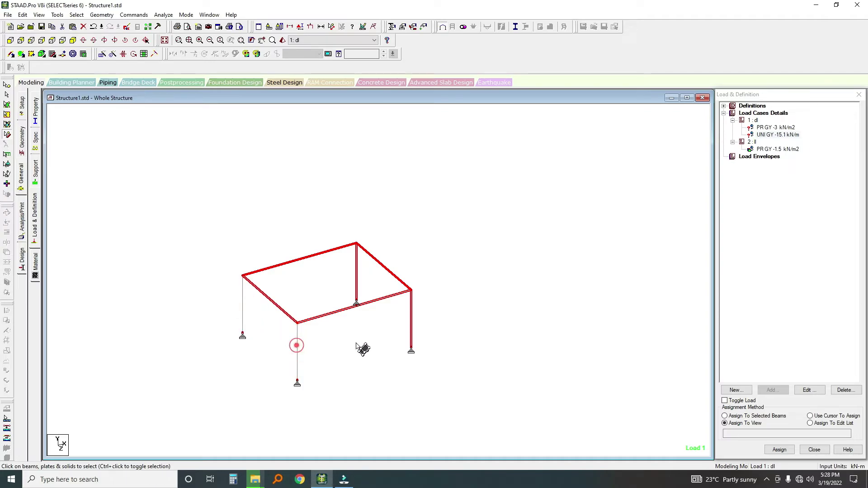
left_click(411, 325, "ctrl")
left_click(357, 285, "ctrl")
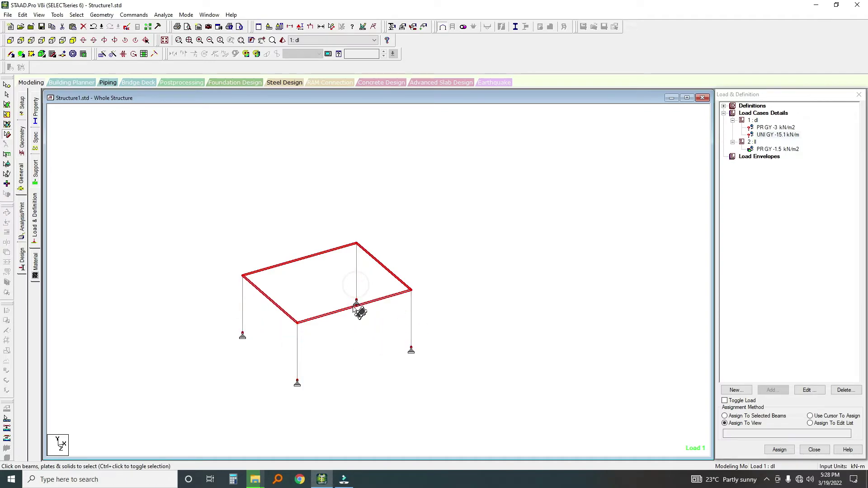
left_click(357, 298, "ctrl")
left_click(361, 304, "ctrl")
Assign the -15.1 kN/m uniform load to the selected roof beams 3 to 6
left_click(725, 416)
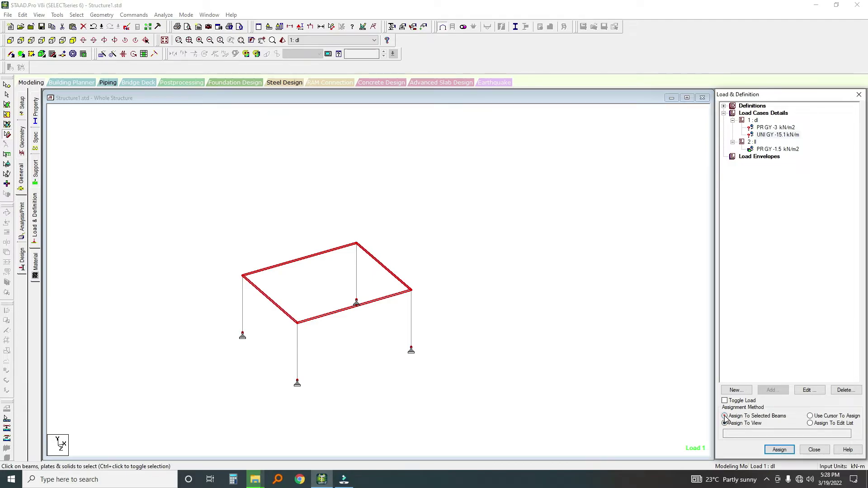
left_click(779, 450)
left_click(806, 298)
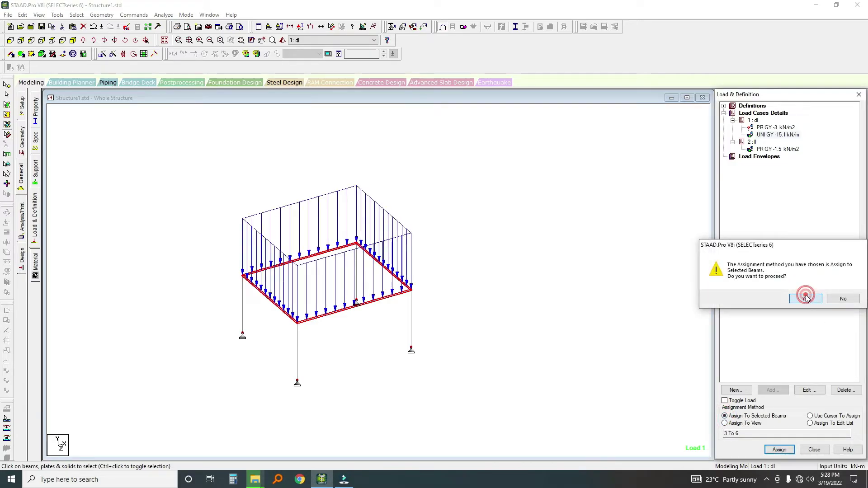
scroll(244, 307, "up", 1)
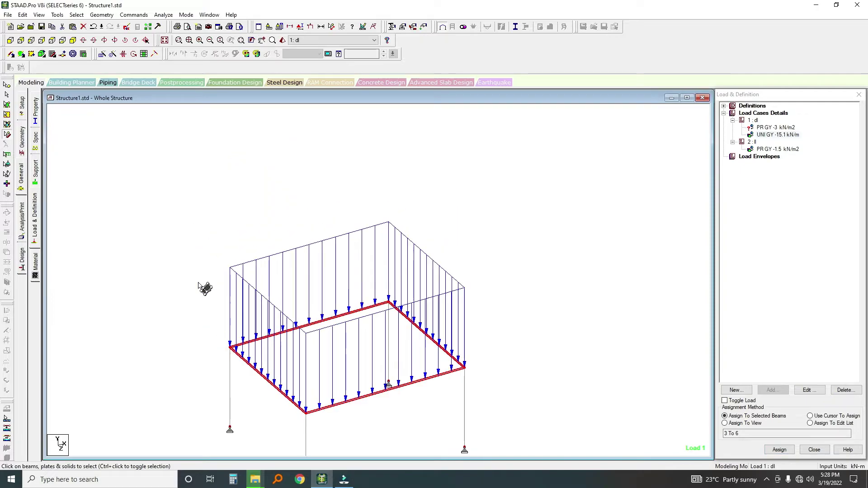
scroll(203, 286, "down", 2)
Assign load case 1's -3 kN/m2 GY pressure to the whole view and hide load diagrams
left_click(176, 222)
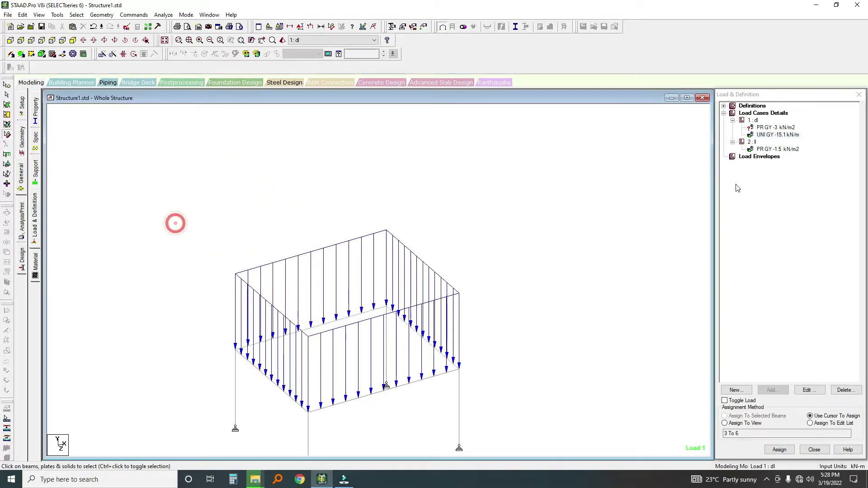
left_click(763, 127)
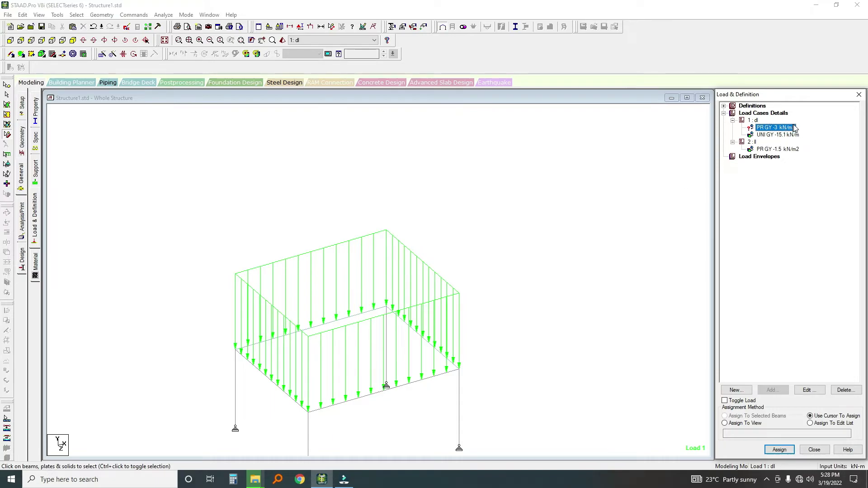
scroll(581, 155, "down", 3)
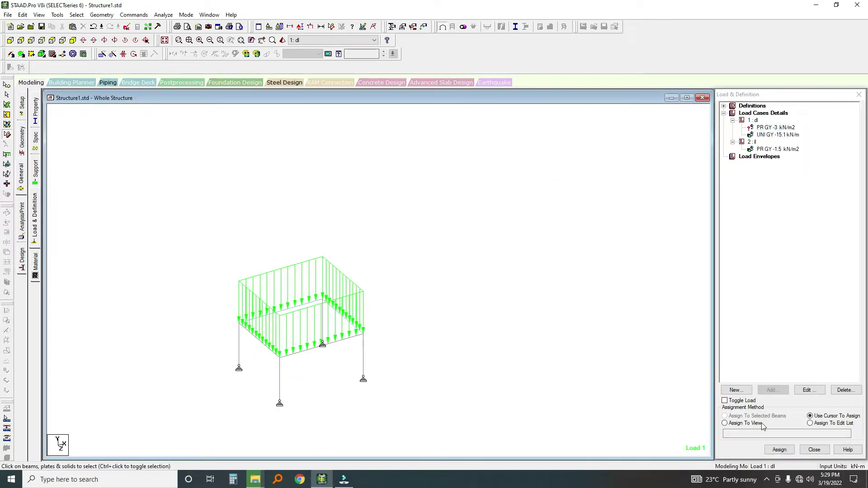
left_click(725, 423)
left_click(780, 449)
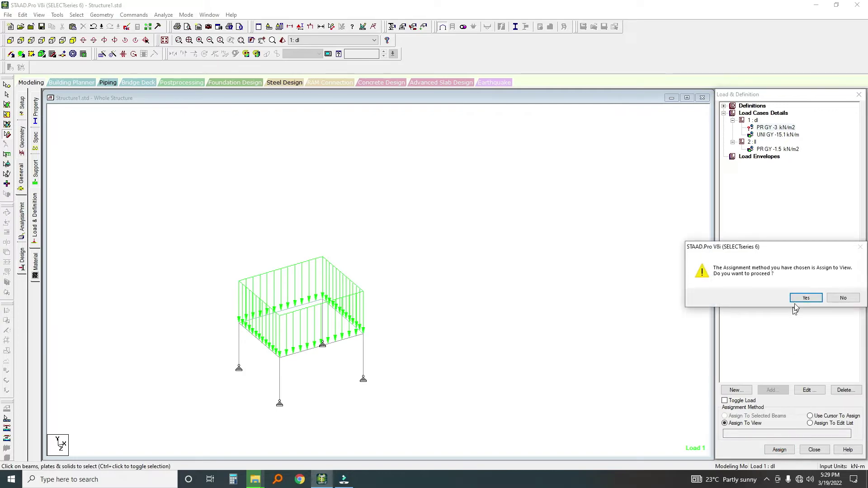
left_click(805, 298)
scroll(465, 333, "up", 3)
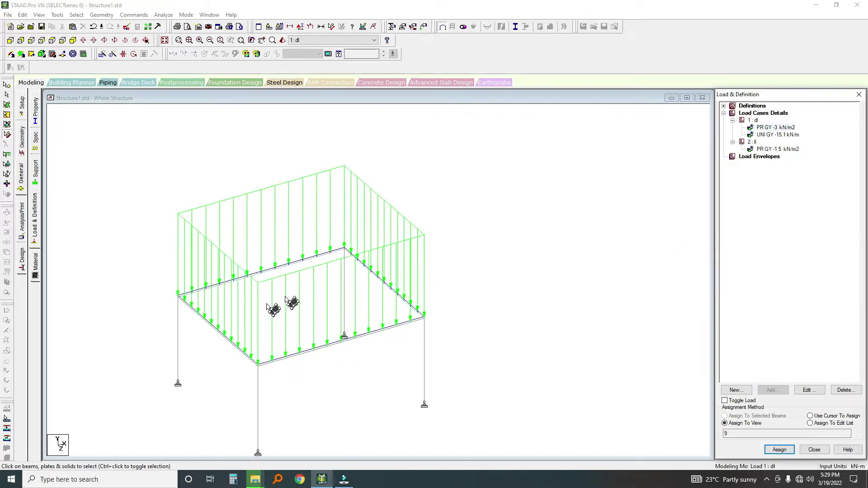
scroll(637, 217, "down", 2)
left_click(764, 113)
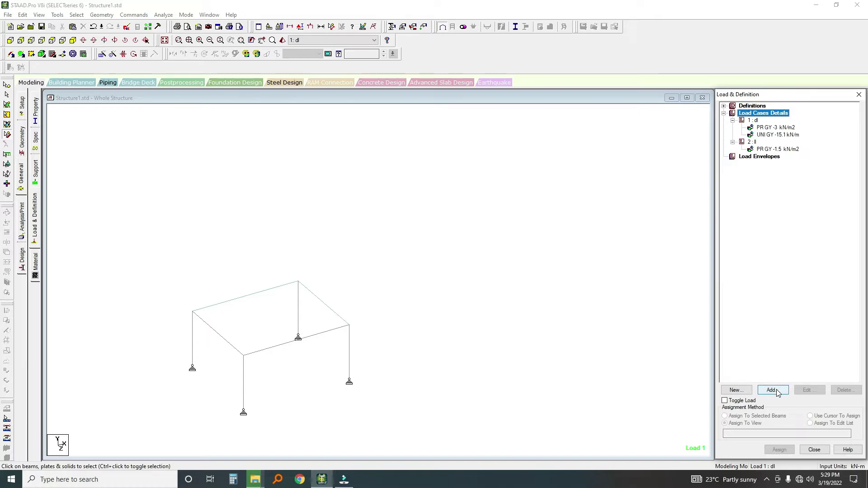
Auto-generate British BS 8110 combinations 3–5: 1.4L1+1.6L2, 1.4L1 and 1.2L1+1.2L2
left_click(777, 393)
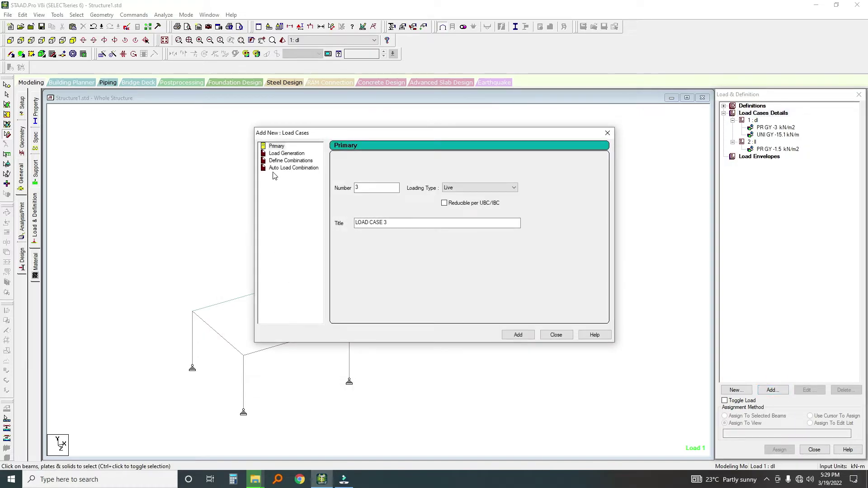
left_click(272, 168)
left_click(435, 162)
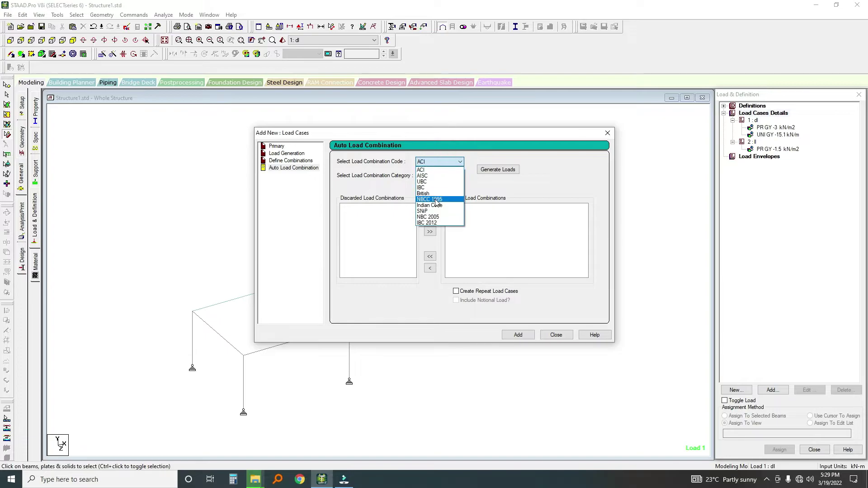
left_click(430, 194)
left_click(436, 177)
left_click(430, 189)
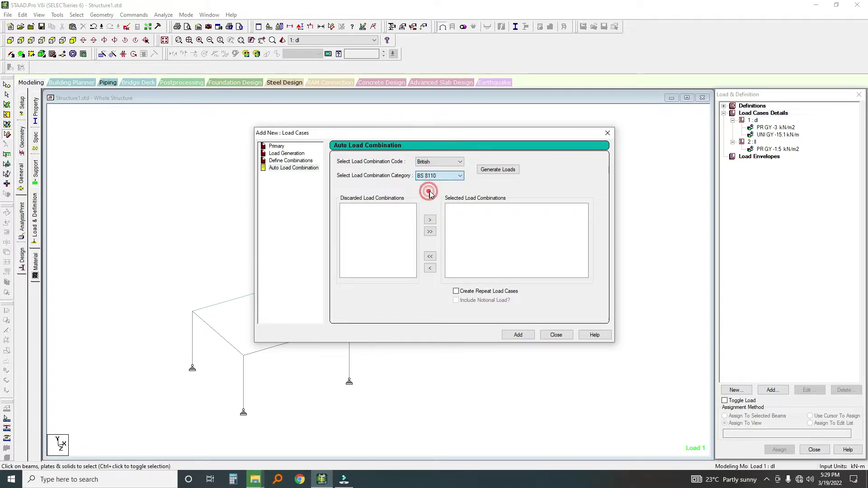
left_click(498, 170)
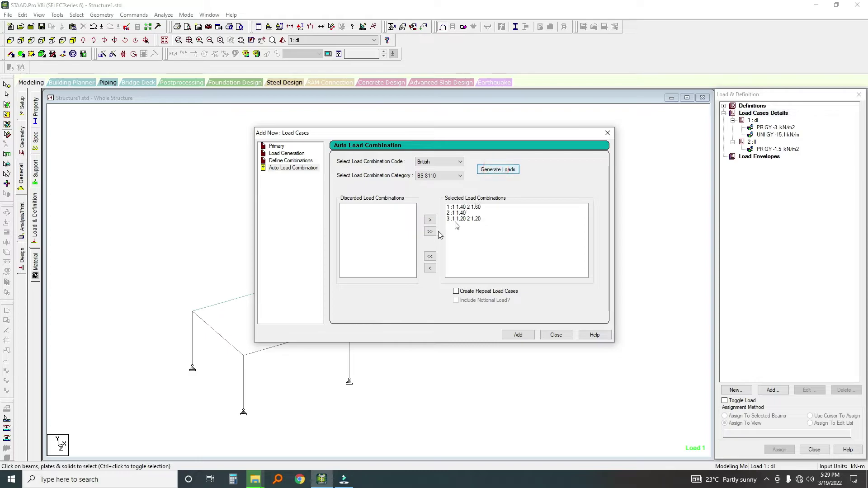
left_click(517, 337)
left_click(607, 133)
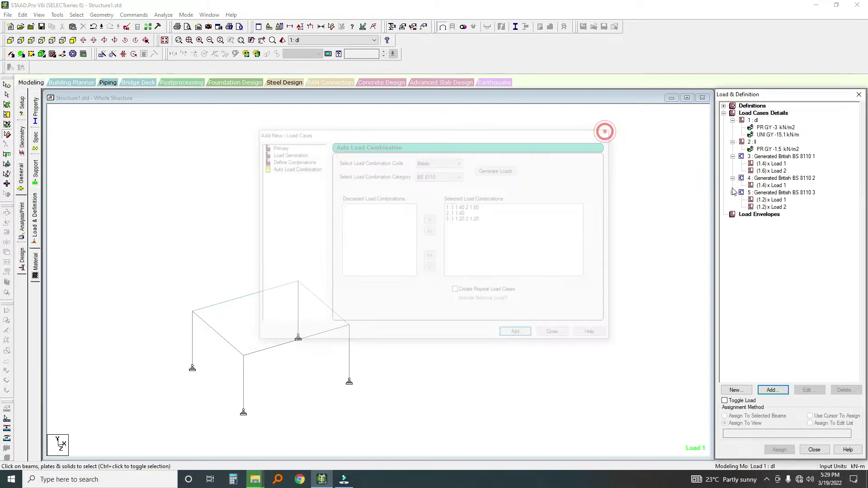
left_click(758, 207)
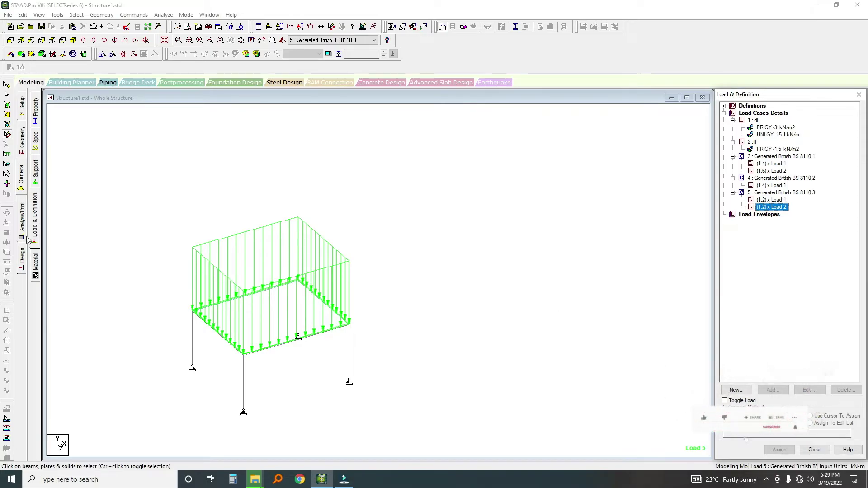
left_click(24, 225)
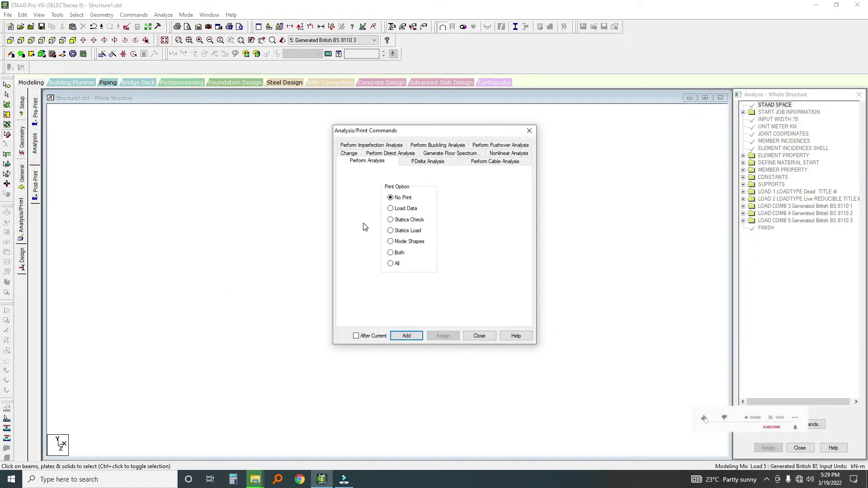
Add a Perform Analysis command, then save the model and run the analysis
left_click(401, 336)
left_click(529, 131)
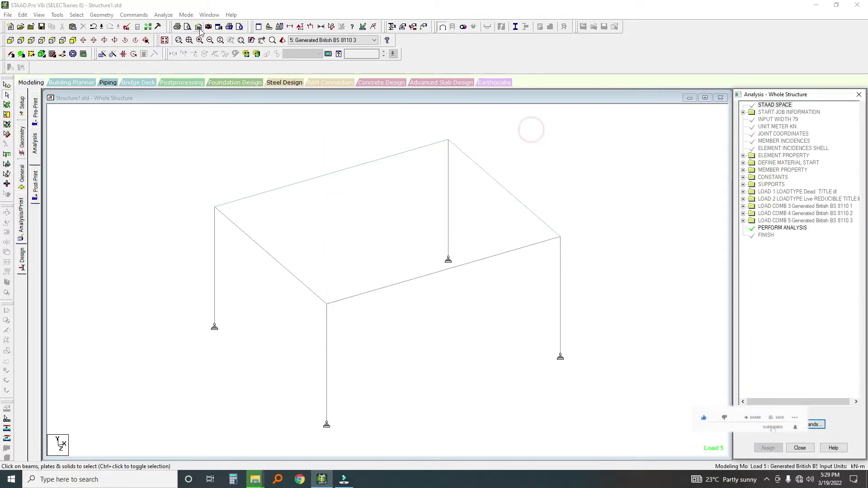
left_click(164, 15)
left_click(176, 26)
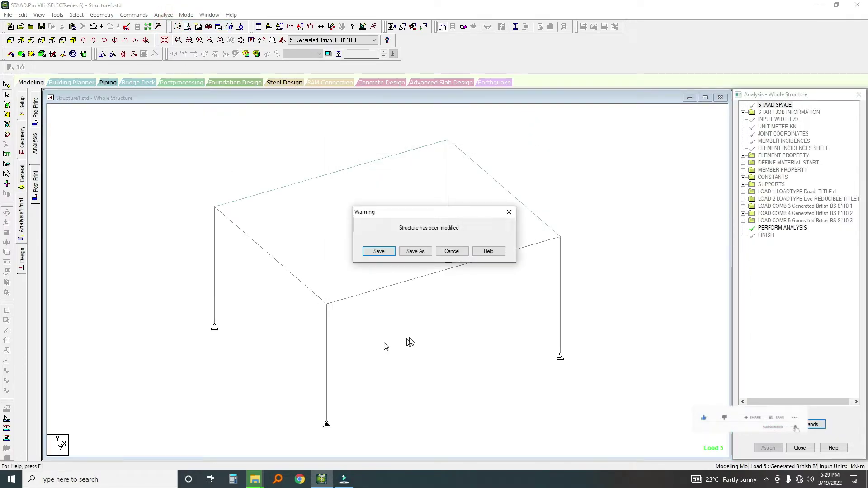
left_click(379, 253)
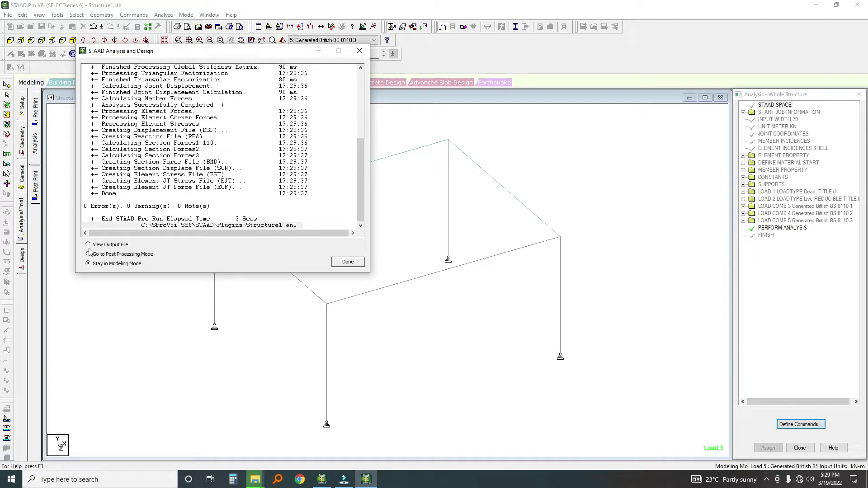
Enter post-processing with results limited to combinations 3–5, moving 1 dl and 2 ll out
left_click(348, 263)
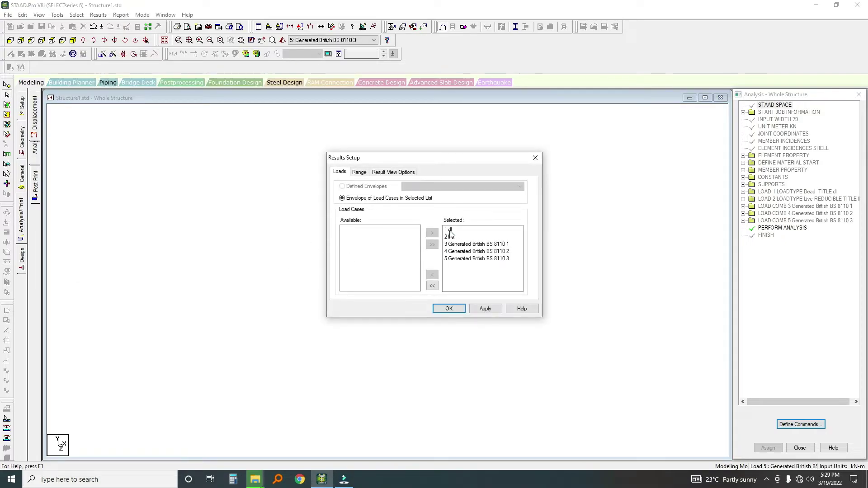
left_click(450, 230)
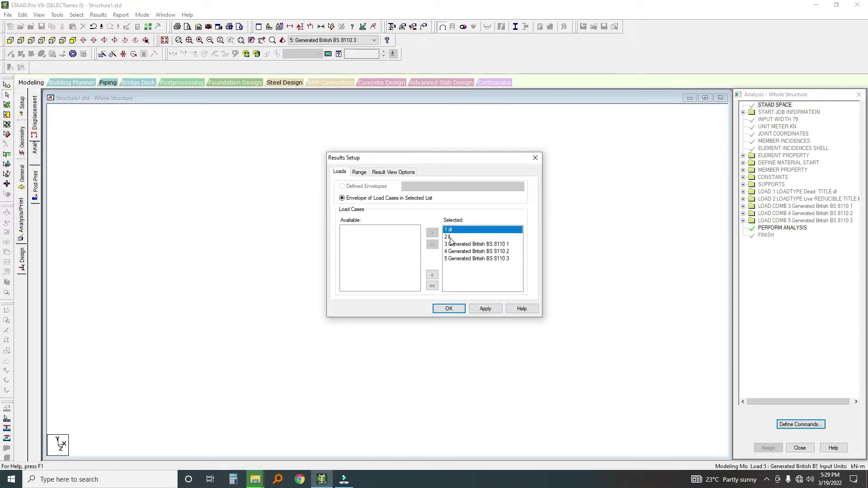
left_click(452, 245)
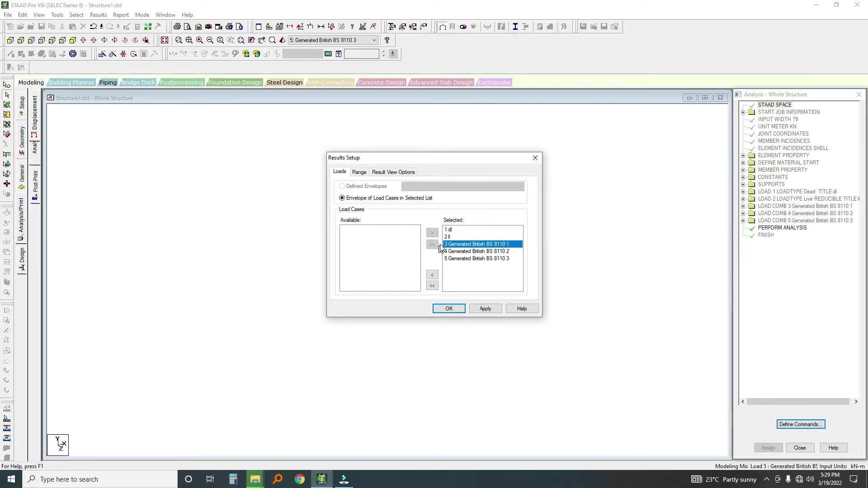
left_click(450, 237)
left_click(433, 274)
left_click(450, 230)
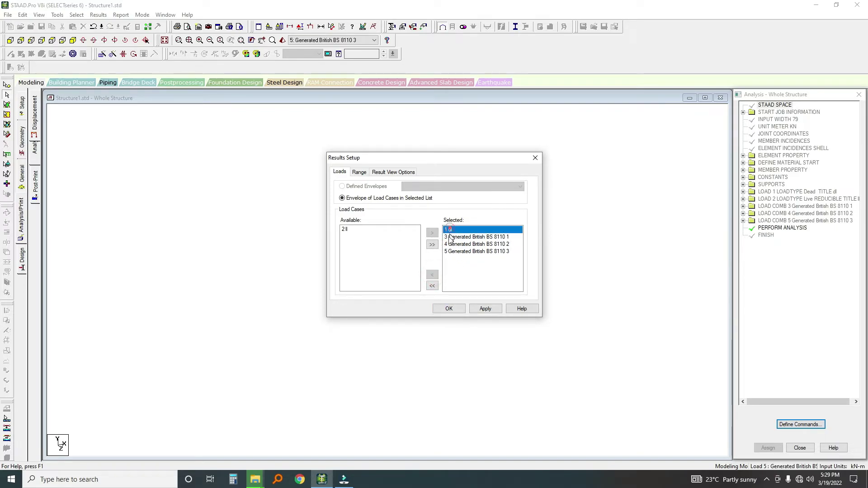
left_click(449, 308)
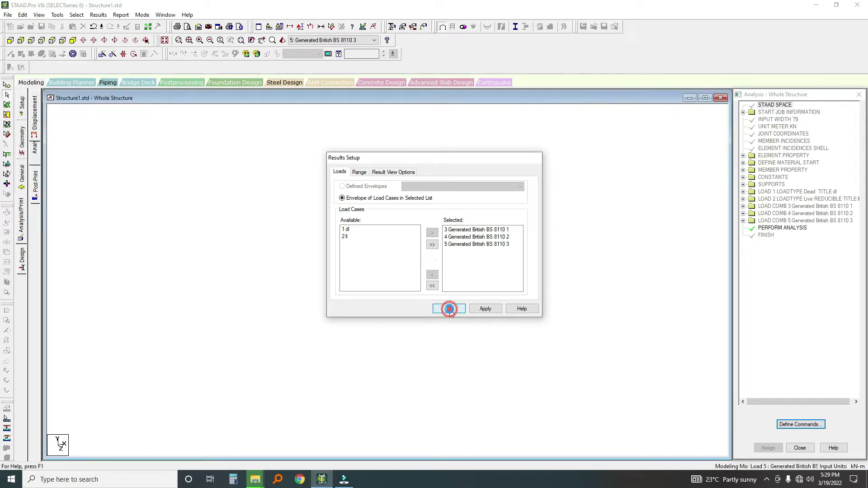
Stop the deflection animation and show load 5's Bending Z diagram, panning the frame right
scroll(273, 267, "down", 2)
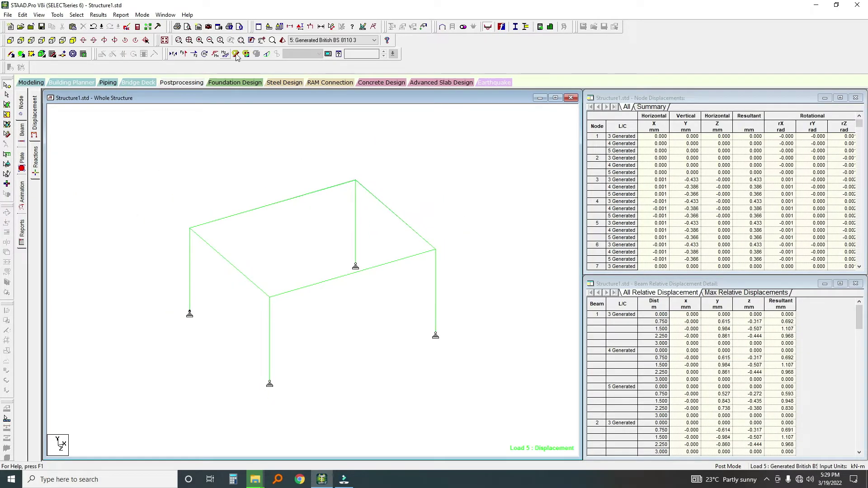
left_click(267, 54)
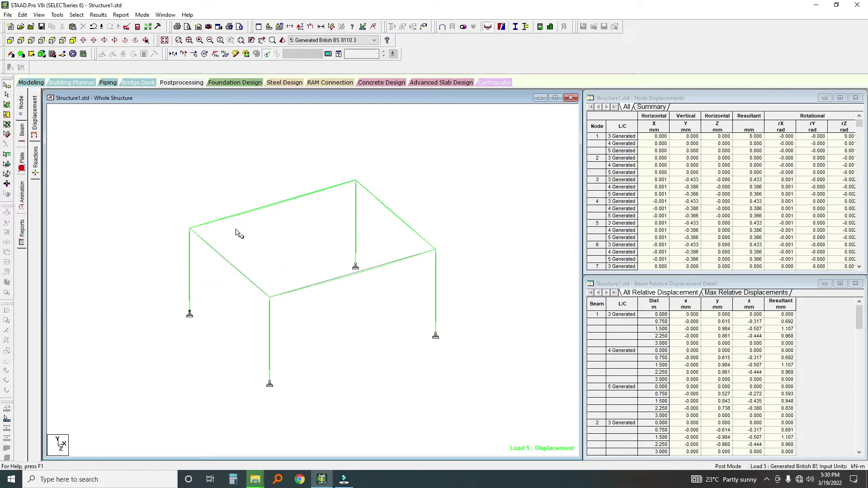
left_click(267, 54)
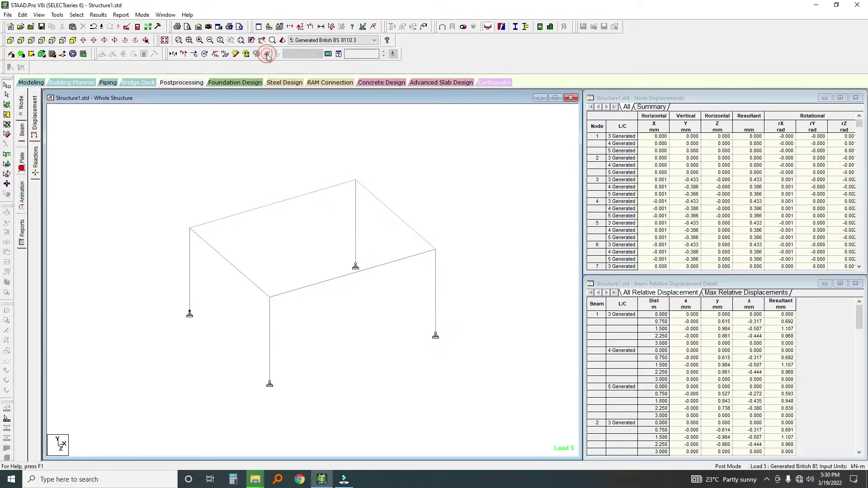
left_click(225, 54)
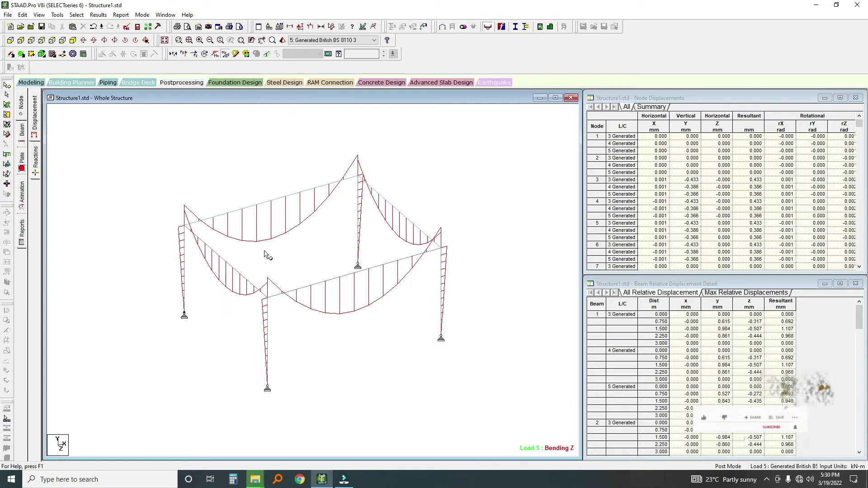
mouse_move(208, 311)
middle_mouse_down()
mouse_move(225, 298)
mouse_move(248, 301)
middle_mouse_up()
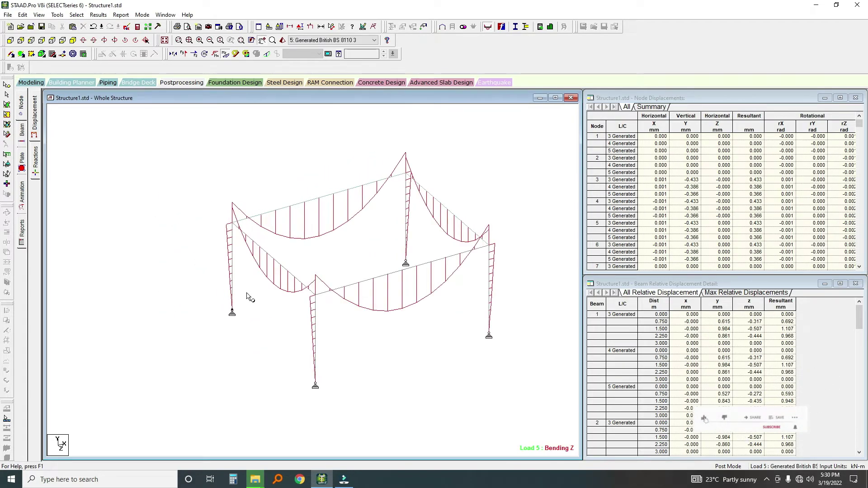
Annotate the bending moment diagram with end, maximum and mid-point beam moment values
left_click(98, 14)
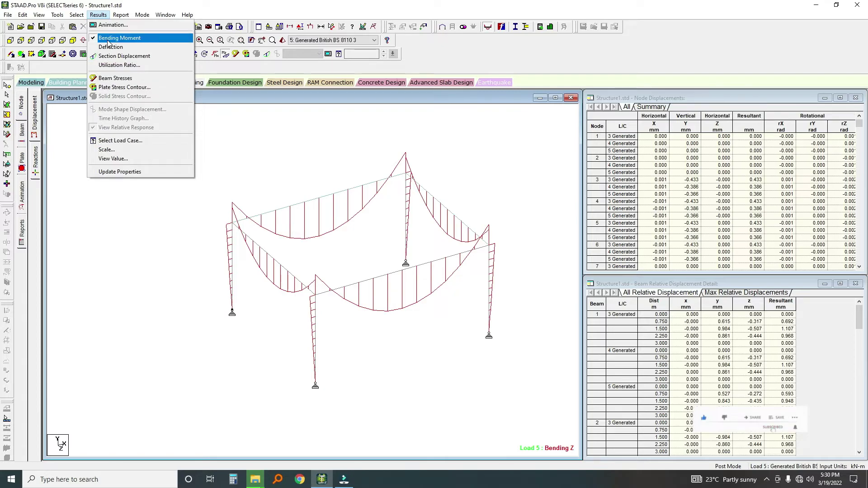
left_click(107, 159)
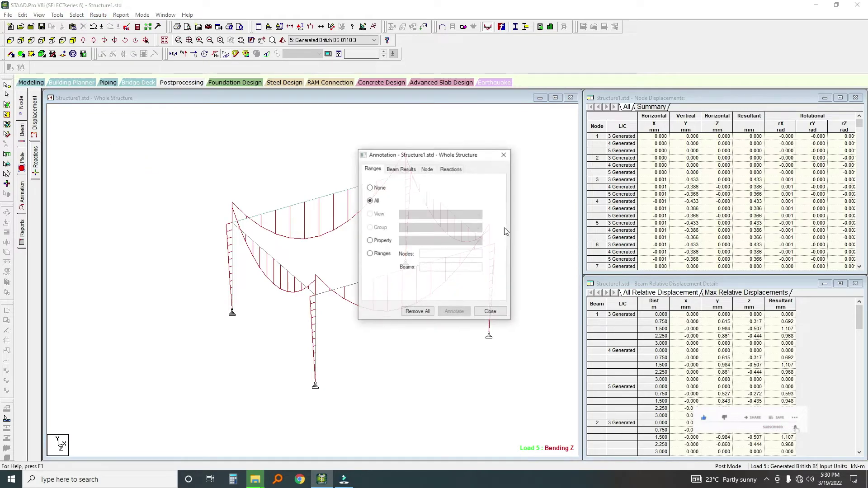
left_click(401, 169)
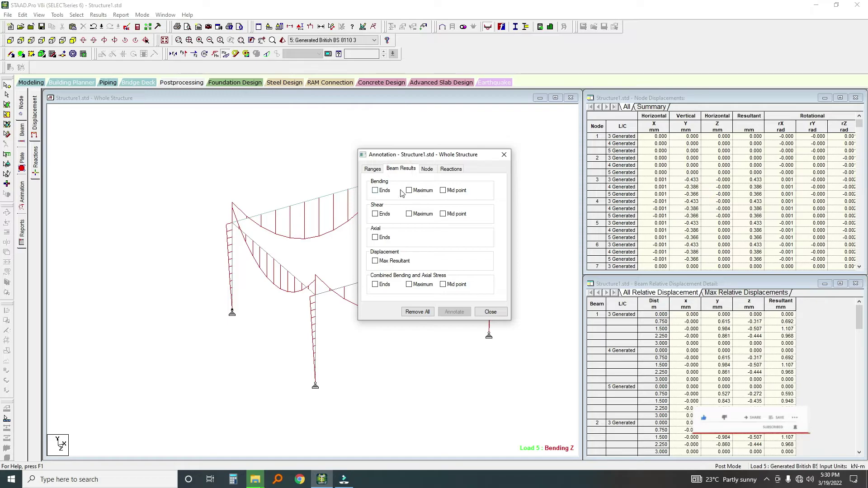
left_click(408, 190)
left_click(443, 190)
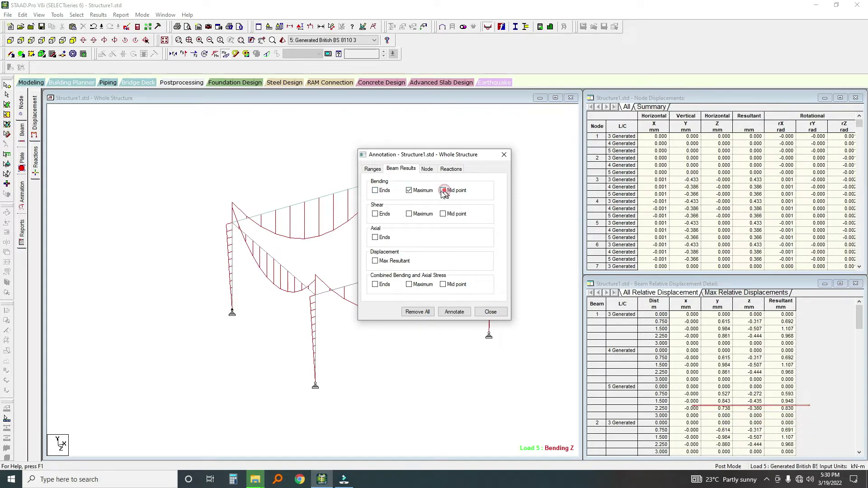
left_click(375, 191)
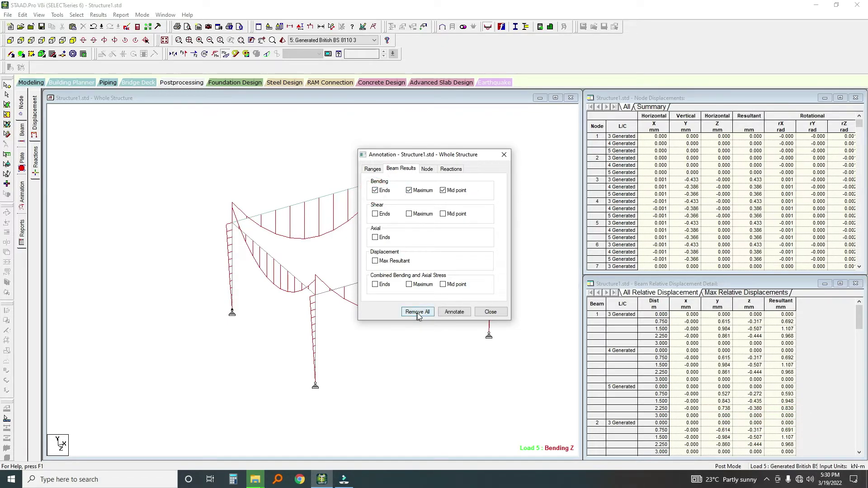
left_click(454, 312)
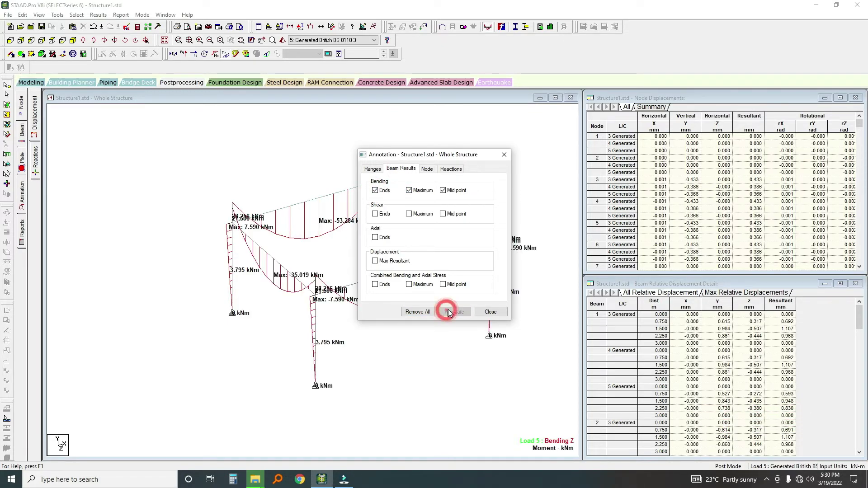
left_click(504, 155)
Return to Modeling mode
scroll(248, 283, "up", 2)
scroll(454, 320, "up", 3)
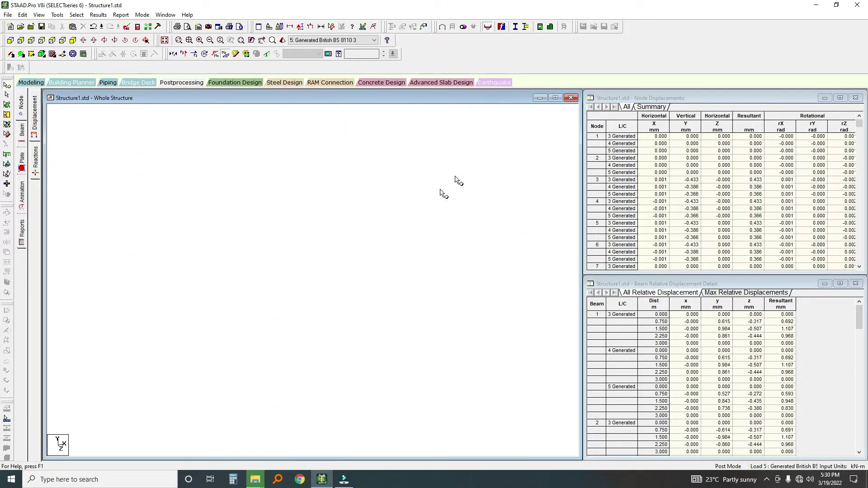
scroll(458, 181, "down", 2)
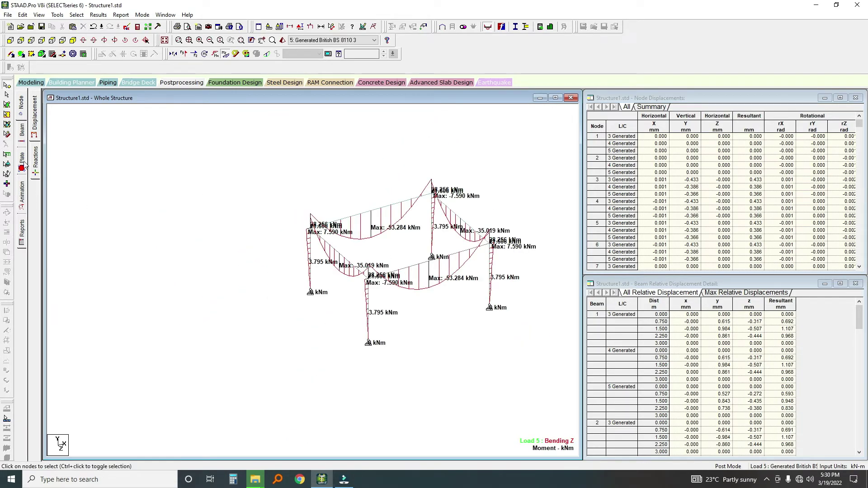
left_click(36, 85)
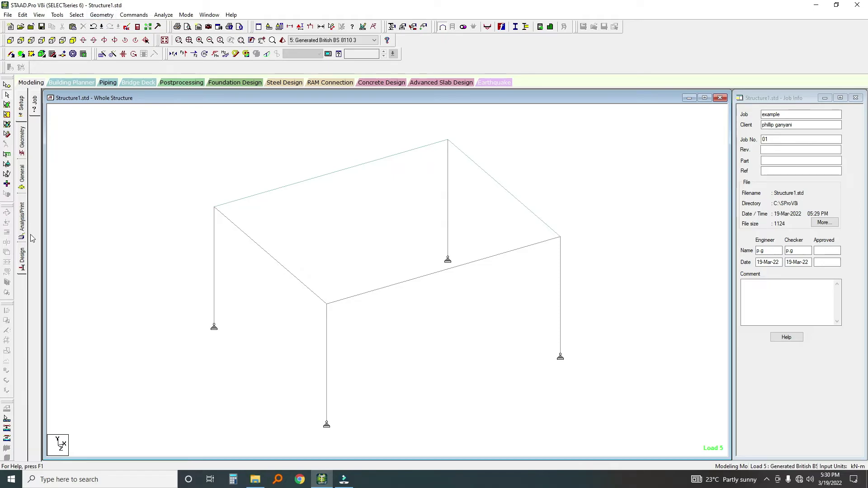
Close steel parameter selection, switch to Concrete design and set the current code to CP65
left_click(22, 255)
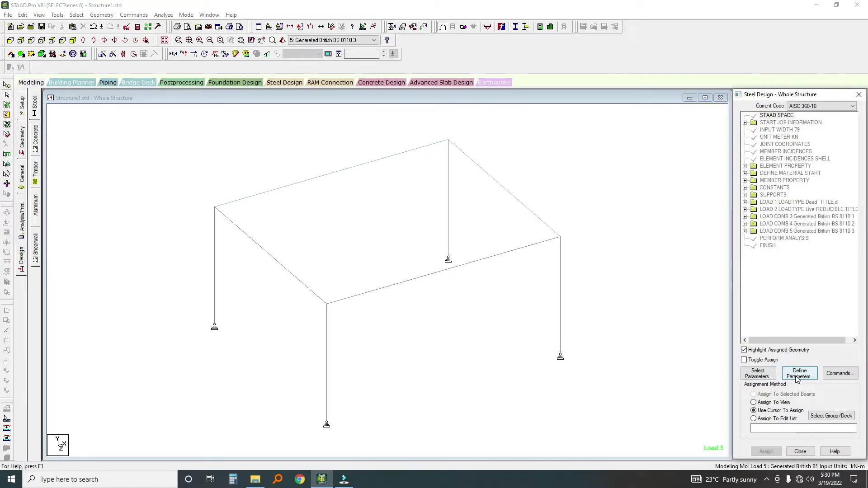
left_click(763, 378)
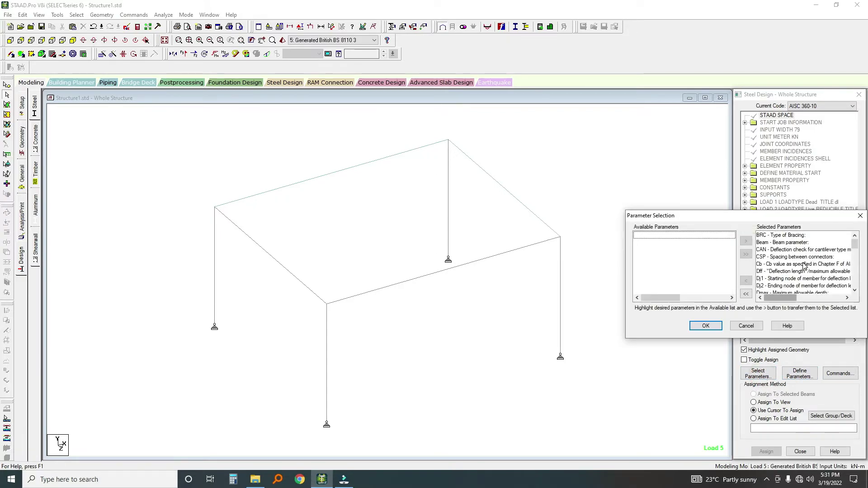
left_click(860, 216)
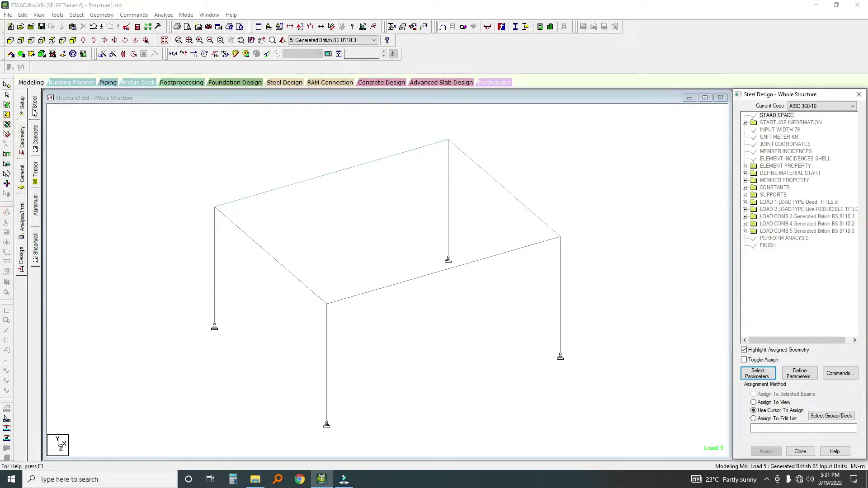
left_click(36, 140)
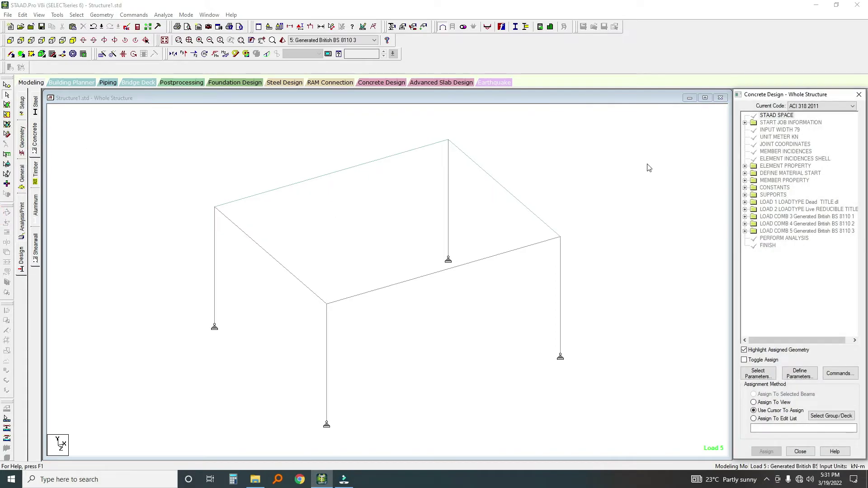
left_click(819, 106)
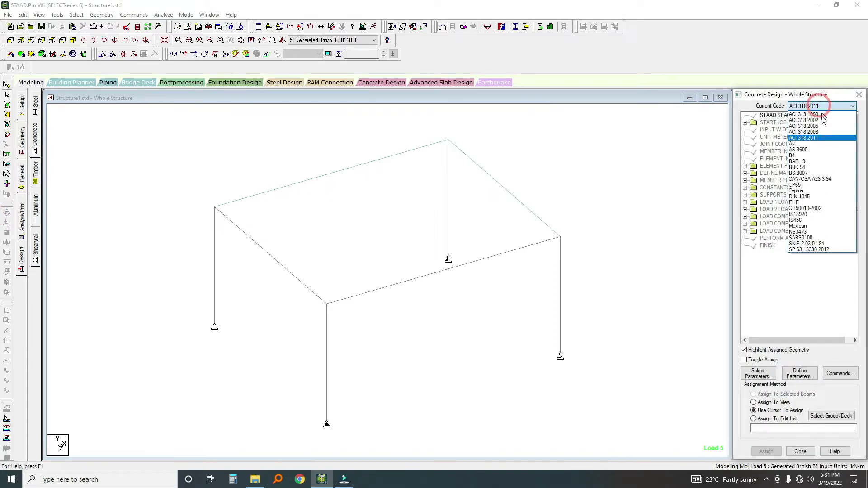
left_click(815, 186)
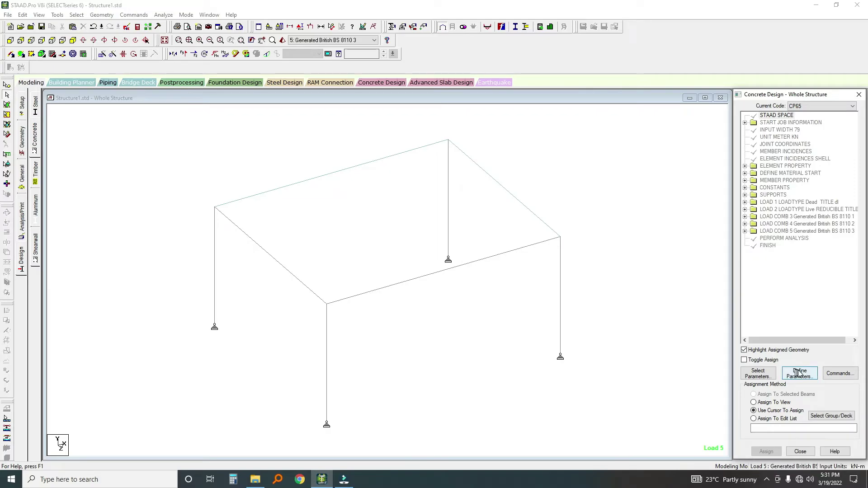
Replace the selected concrete design parameters with just CLEAR, FC, FYMAIN and FYSEC
left_click(758, 374)
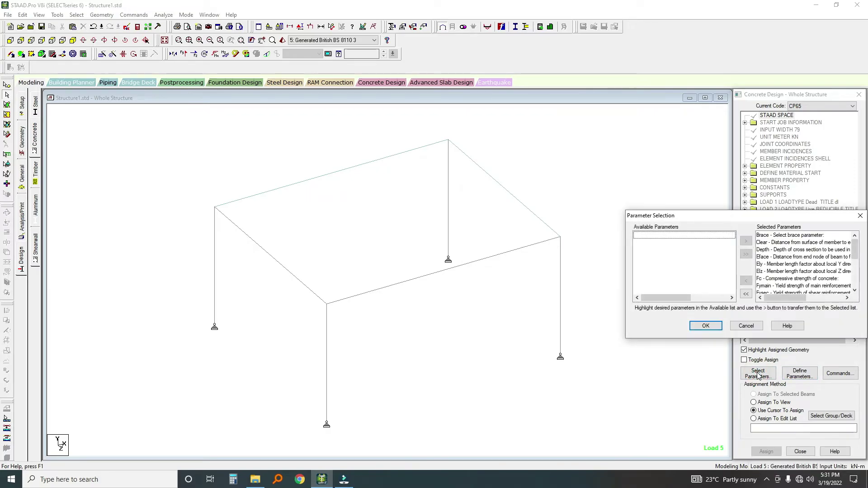
left_click(746, 294)
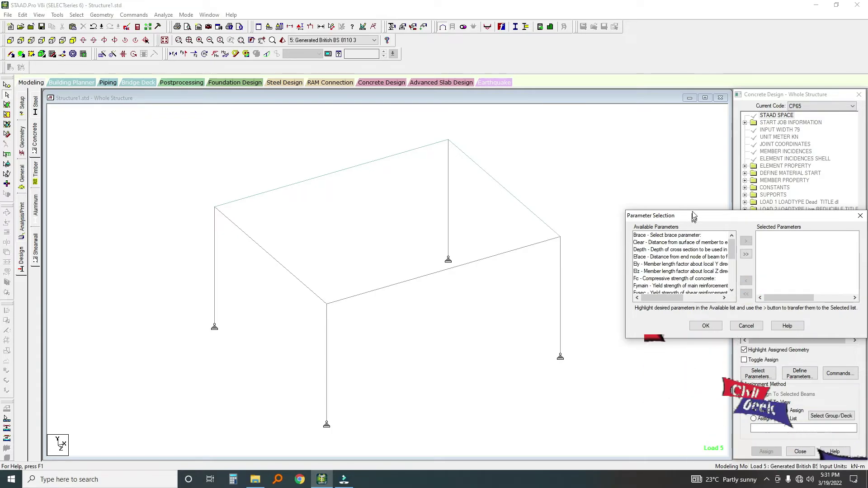
left_click_drag(683, 217, 325, 184)
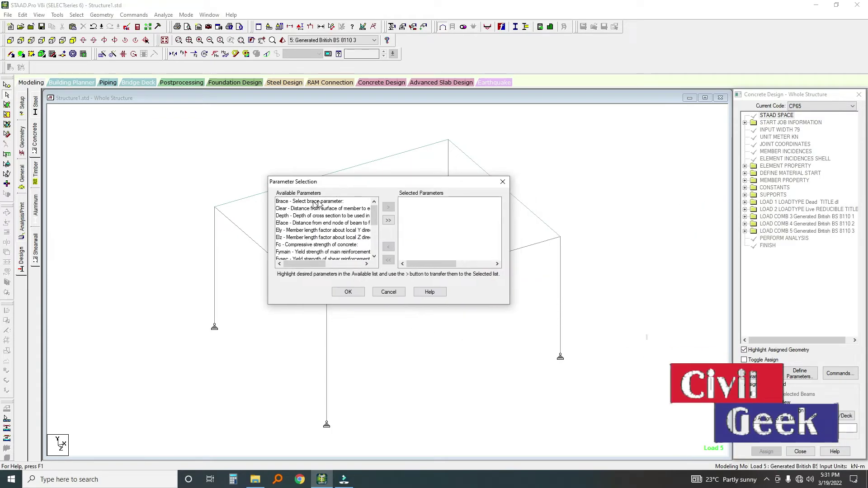
left_click(286, 208)
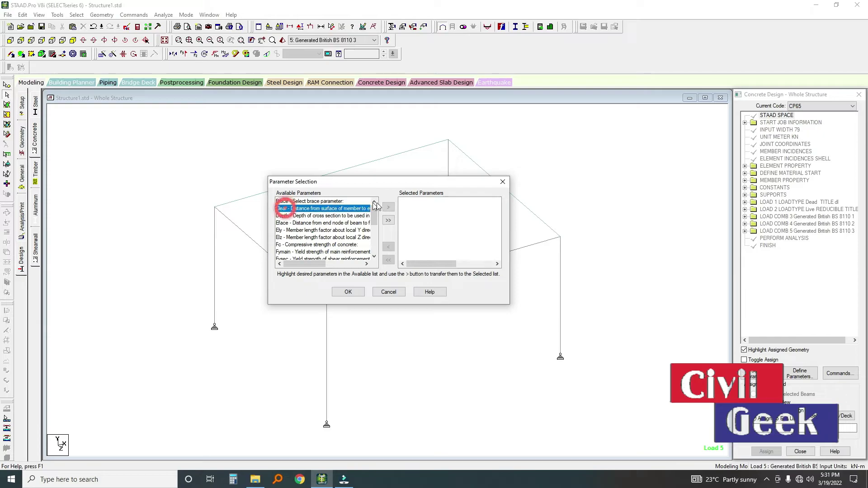
left_click(388, 207)
left_click(280, 238)
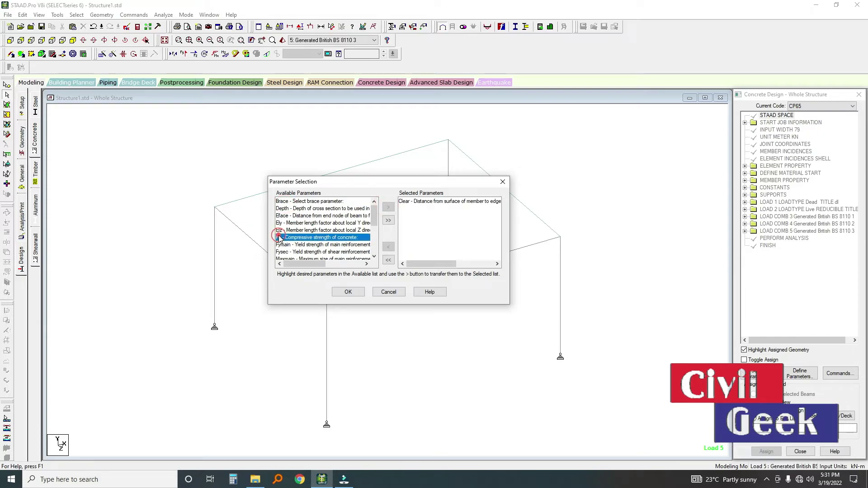
left_click(388, 208)
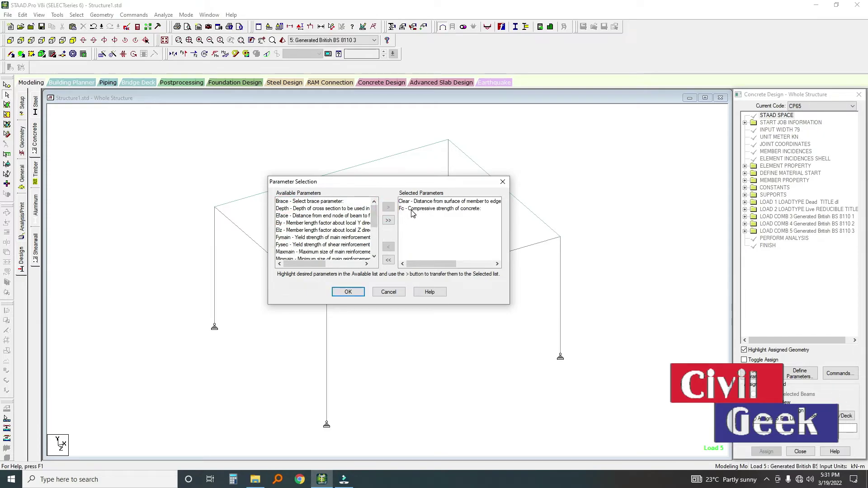
left_click(283, 240)
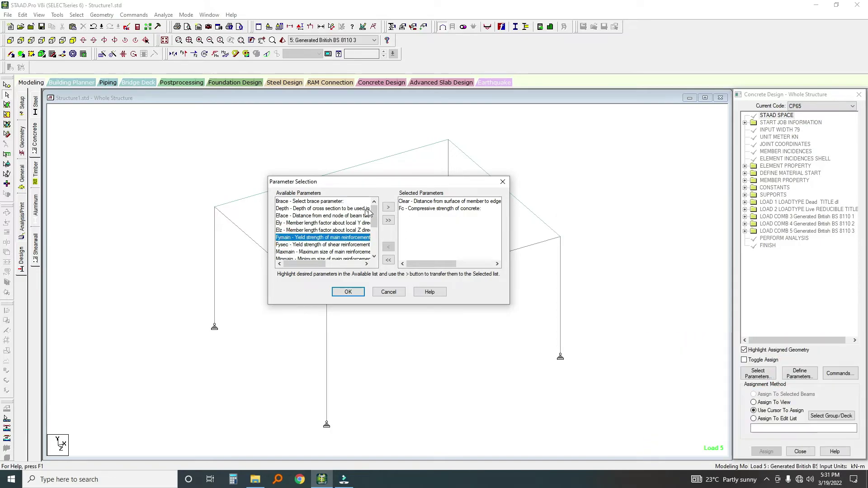
left_click(388, 208)
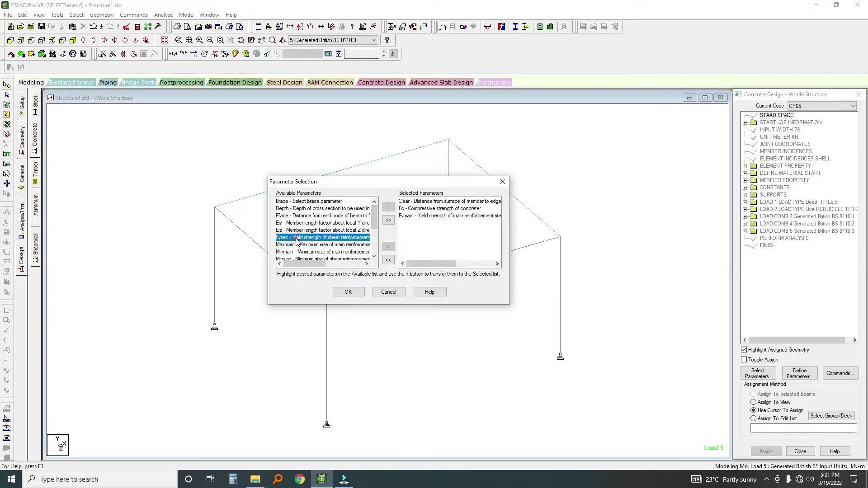
left_click(388, 208)
left_click(347, 291)
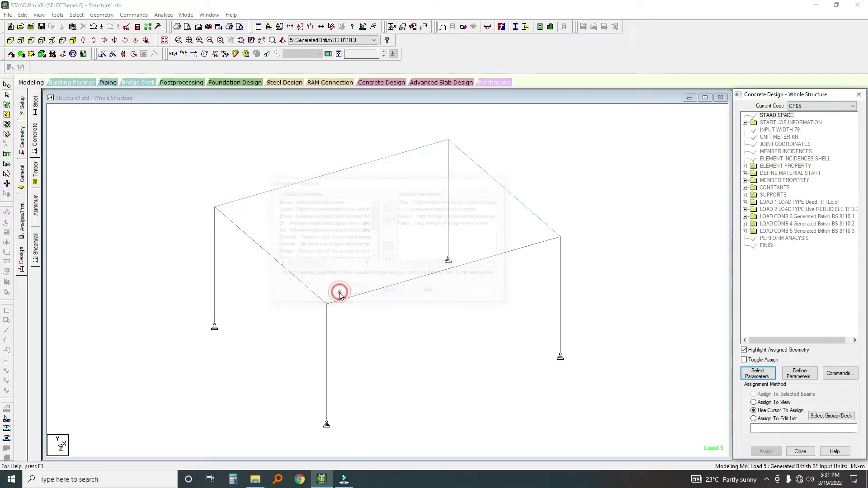
left_click(795, 373)
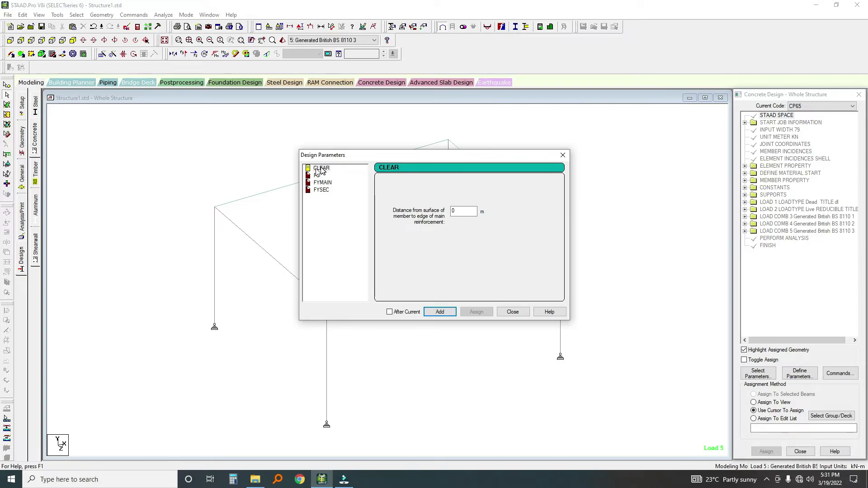
Add the CLEAR 0.025 cover and FC 25000 concrete strength design commands
left_click(458, 211)
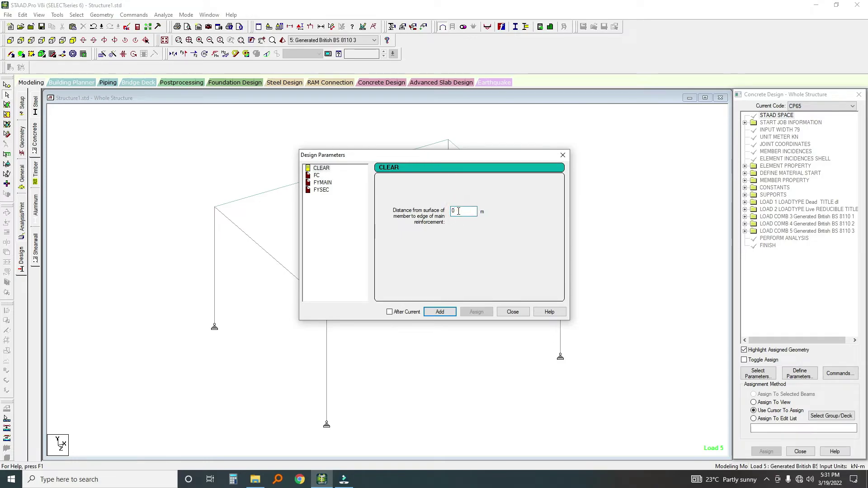
type(".025")
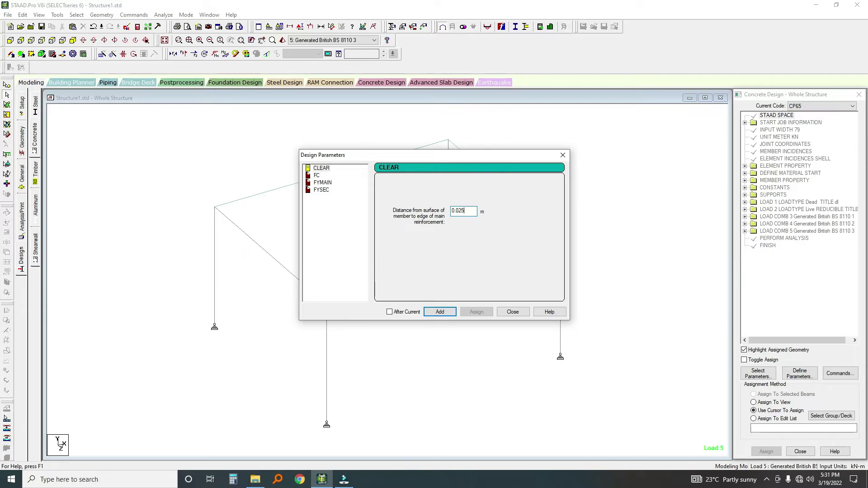
left_click(438, 312)
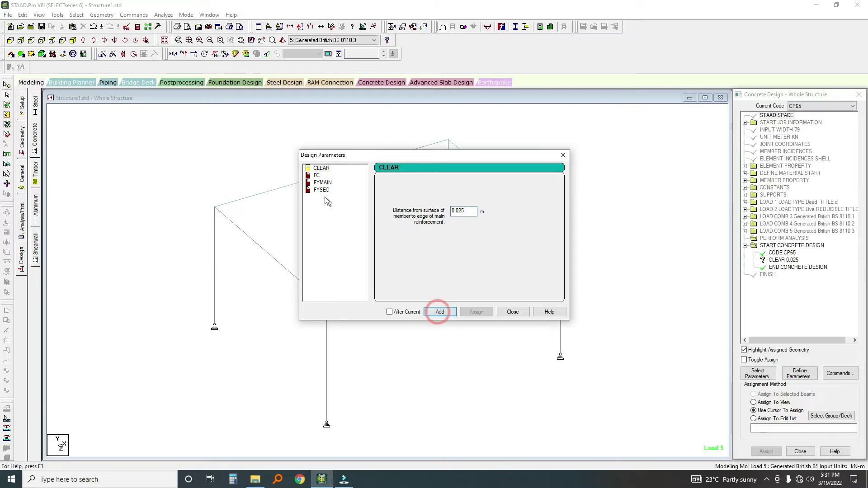
left_click(316, 175)
double_click(461, 211)
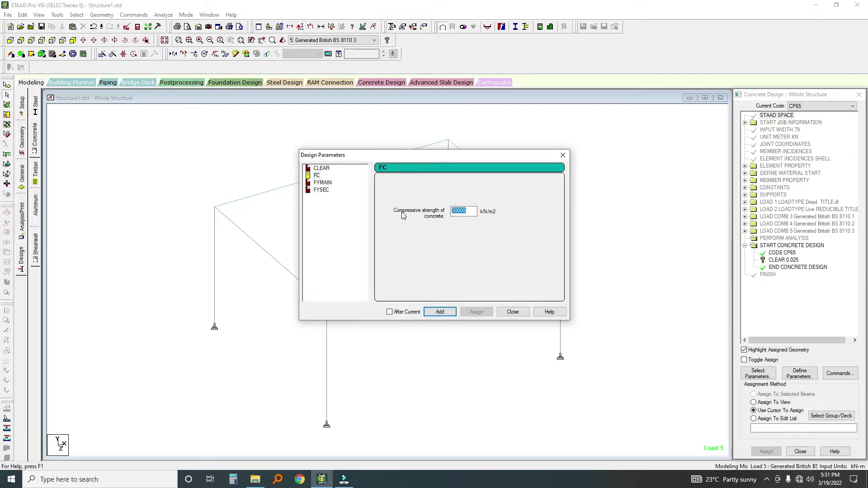
type("25000")
left_click(440, 312)
Add FYMAIN 460000 and FYSEC 250000 yield strength commands, then close the definitions
left_click(323, 183)
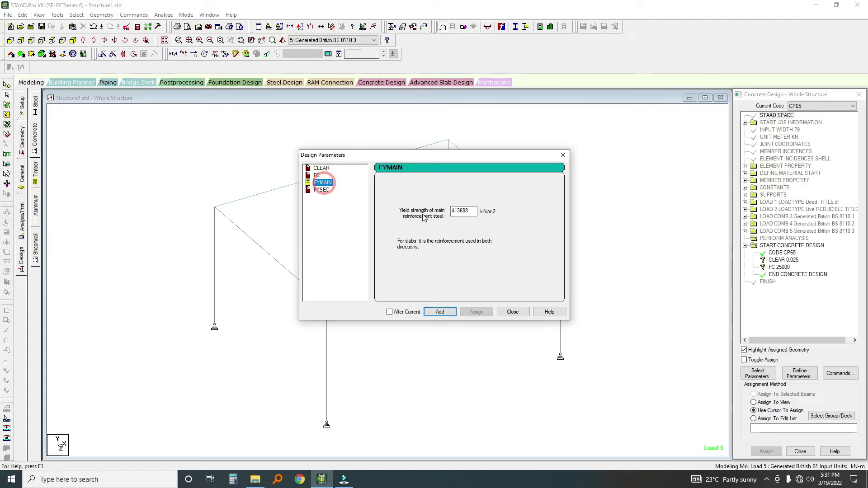
double_click(461, 211)
type("460000")
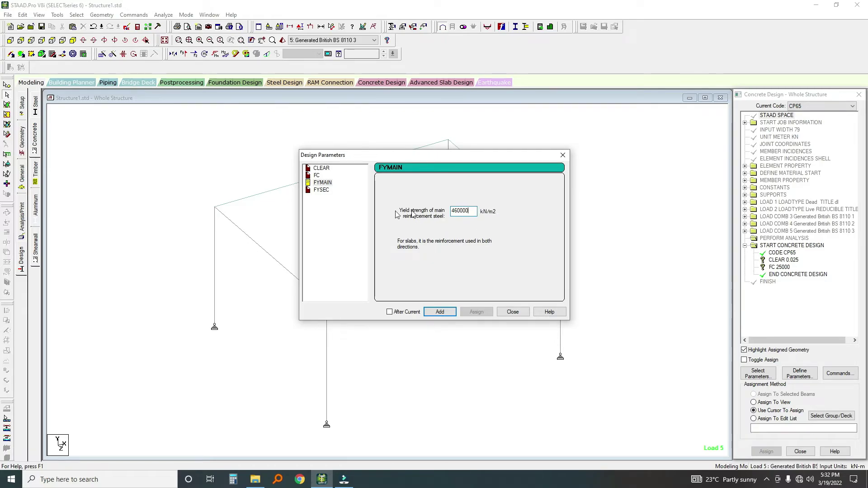
left_click(439, 312)
left_click(322, 190)
double_click(471, 211)
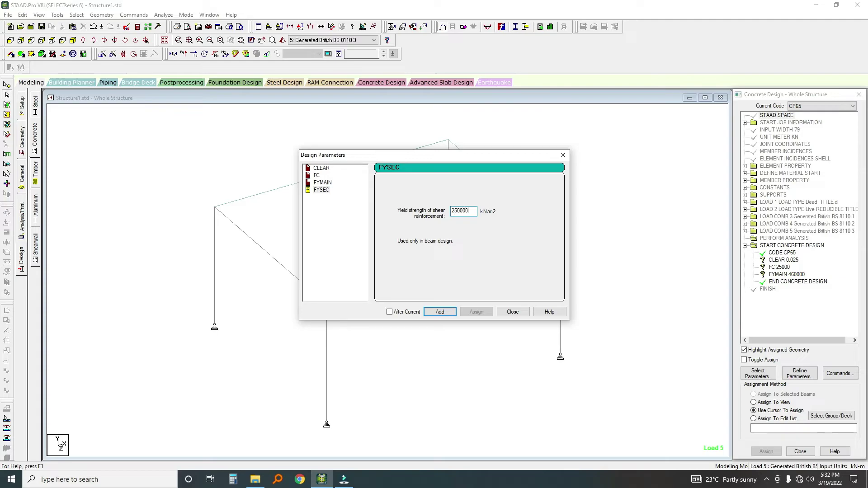
left_click(435, 313)
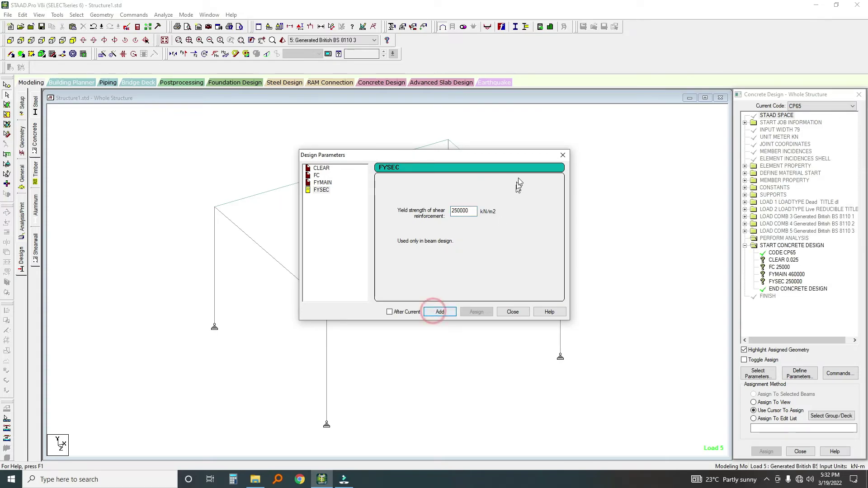
left_click(562, 156)
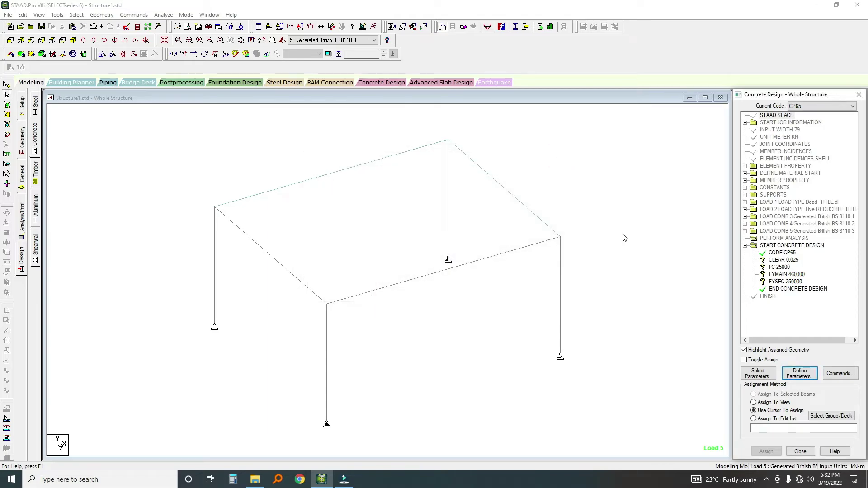
Assign CLEAR 0.025 and FC 25000 to all members in view
left_click(766, 260)
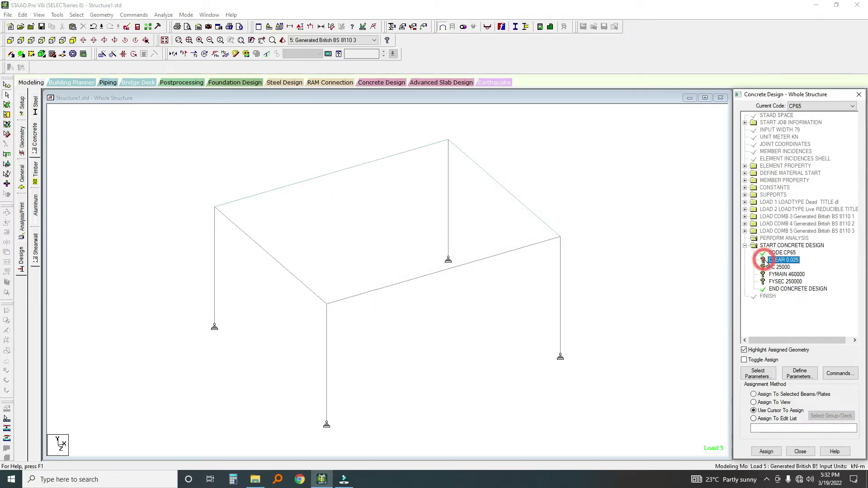
left_click(754, 402)
left_click(767, 451)
left_click(798, 299)
left_click(778, 267)
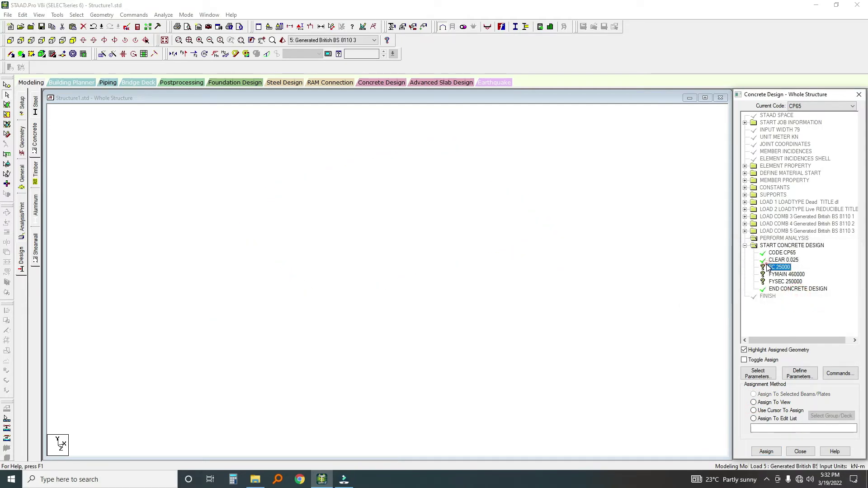
left_click(753, 402)
left_click(766, 451)
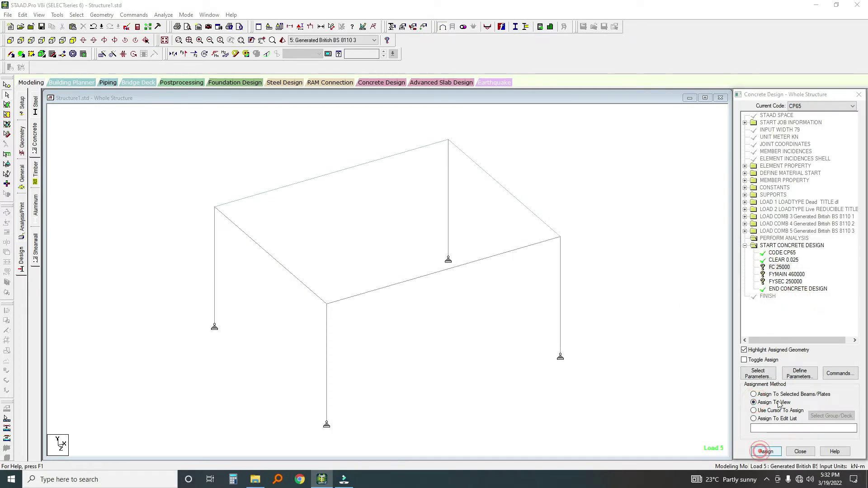
left_click(798, 298)
Assign FYMAIN 460000 and FYSEC 250000 to the whole frame
left_click(787, 275)
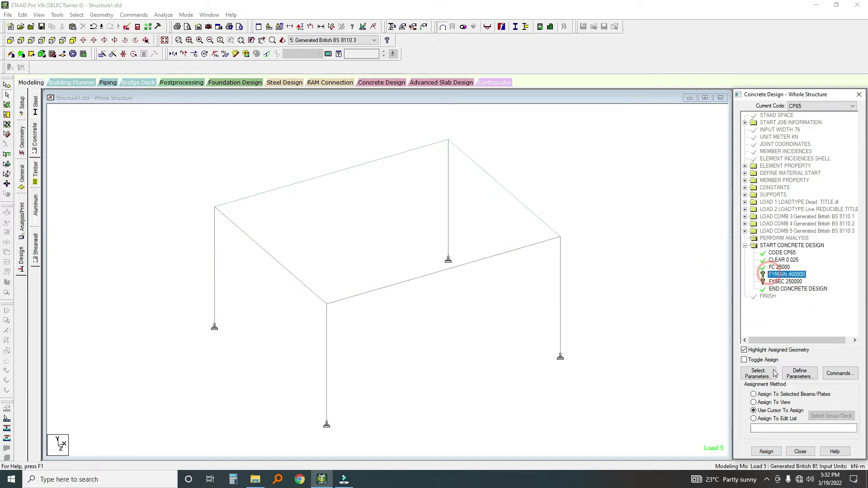
left_click(753, 402)
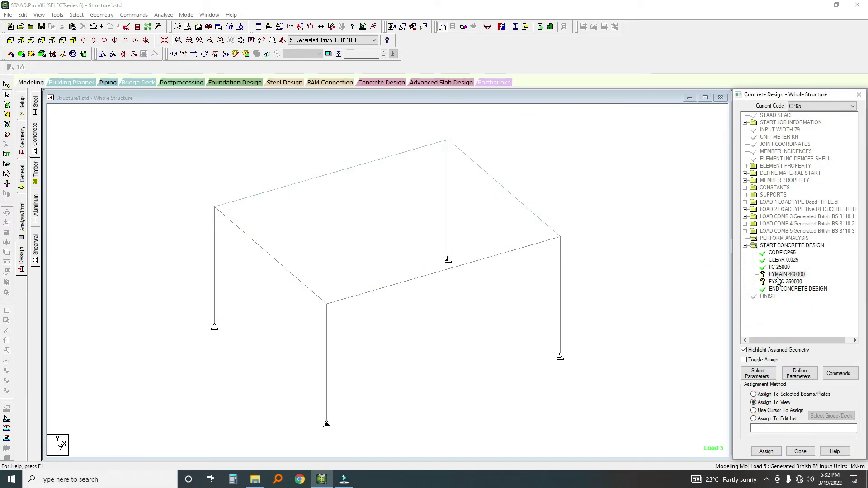
left_click(766, 451)
left_click(798, 296)
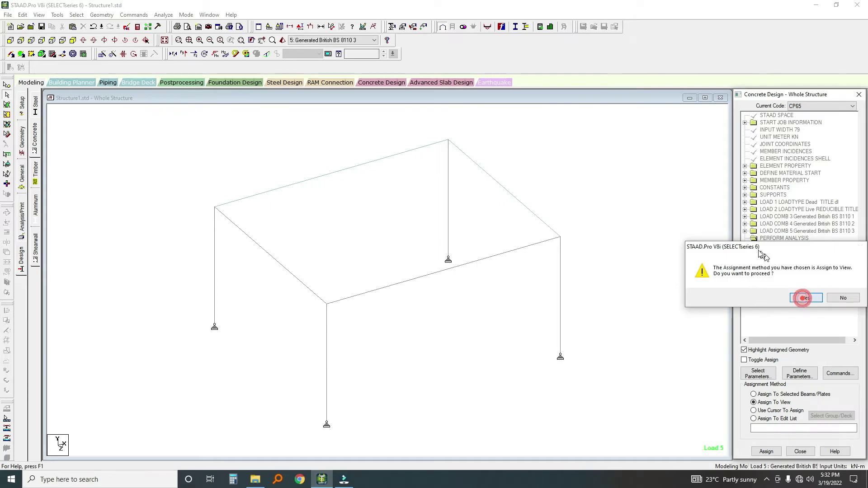
left_click(767, 281)
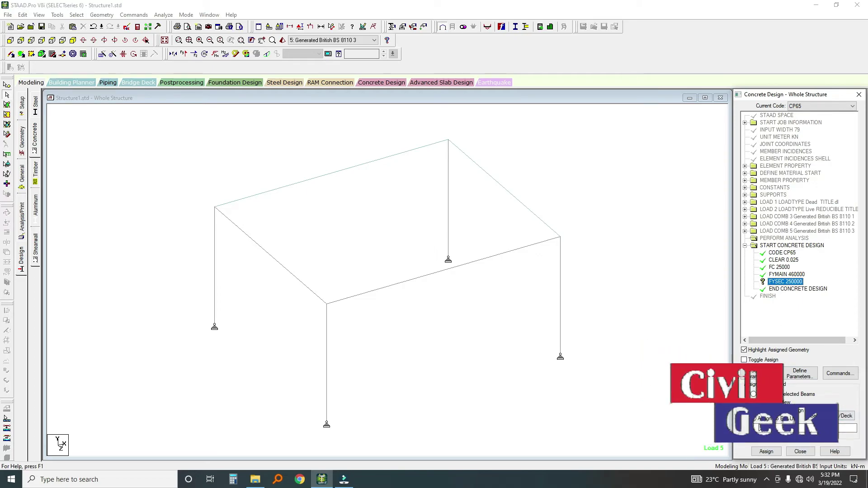
left_click(764, 451)
left_click(805, 297)
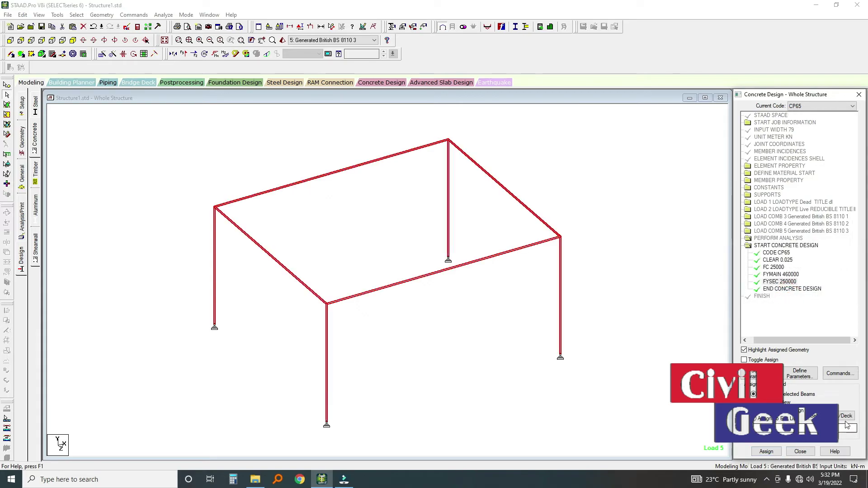
left_click(844, 374)
Add the DESIGN BEAM and DESIGN COLUMN commands to the design input
left_click_drag(702, 200, 435, 147)
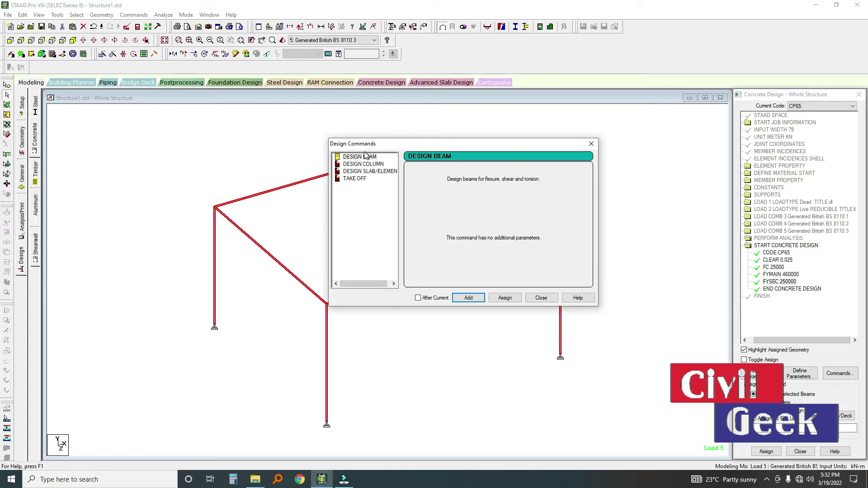
left_click(462, 298)
left_click(363, 165)
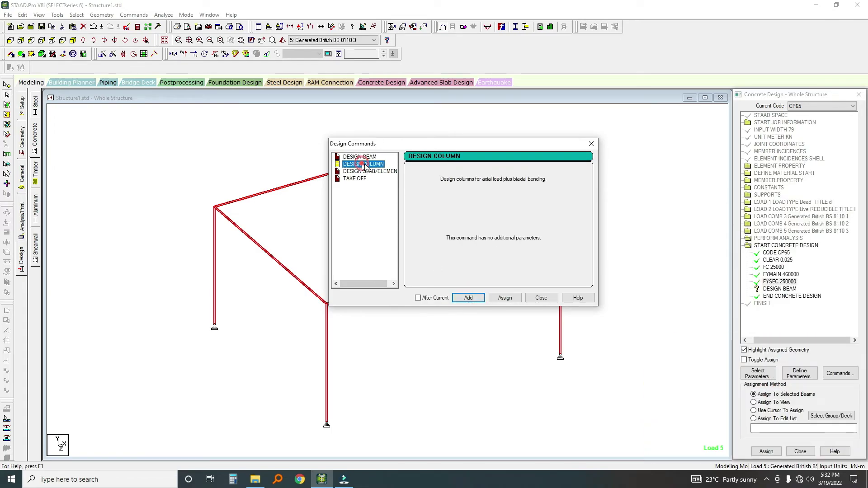
left_click(468, 297)
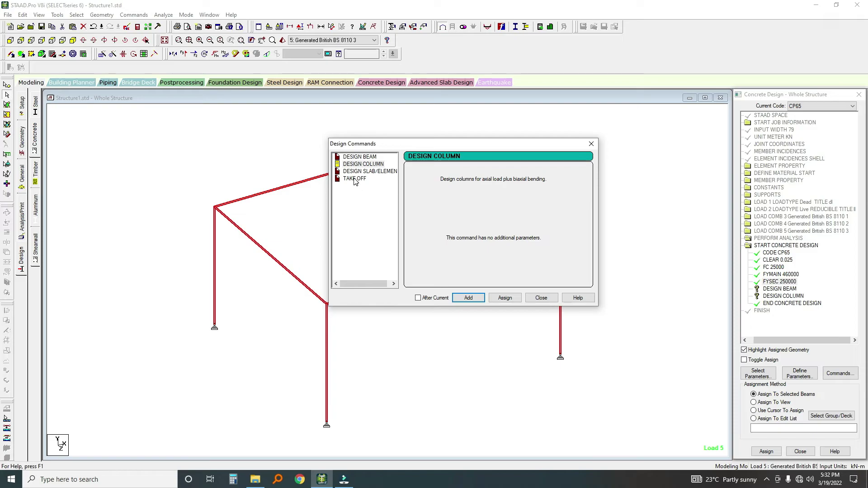
left_click(591, 143)
scroll(155, 251, "down", 2)
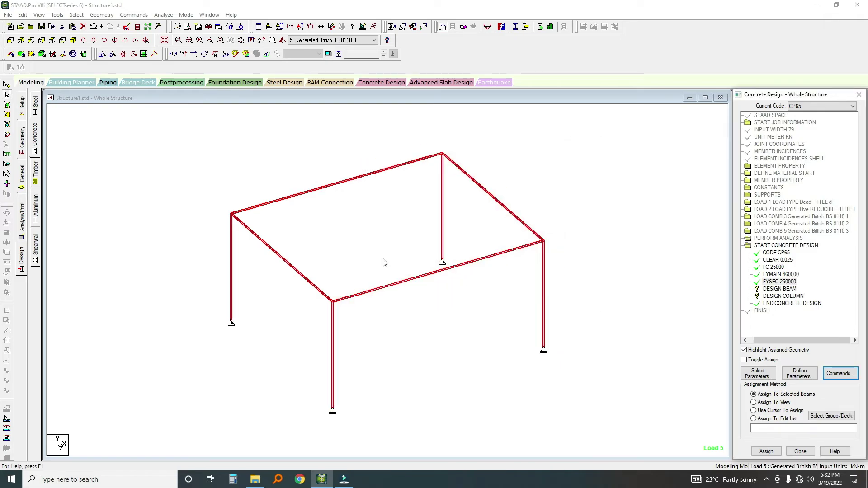
left_click(132, 252)
scroll(235, 299, "down", 2)
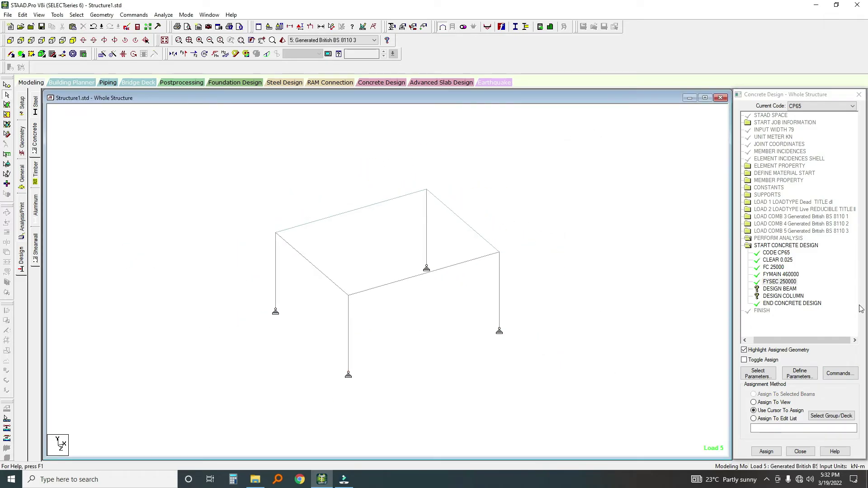
Assign DESIGN BEAM to the four roof beams, members 3 to 6
left_click(779, 289)
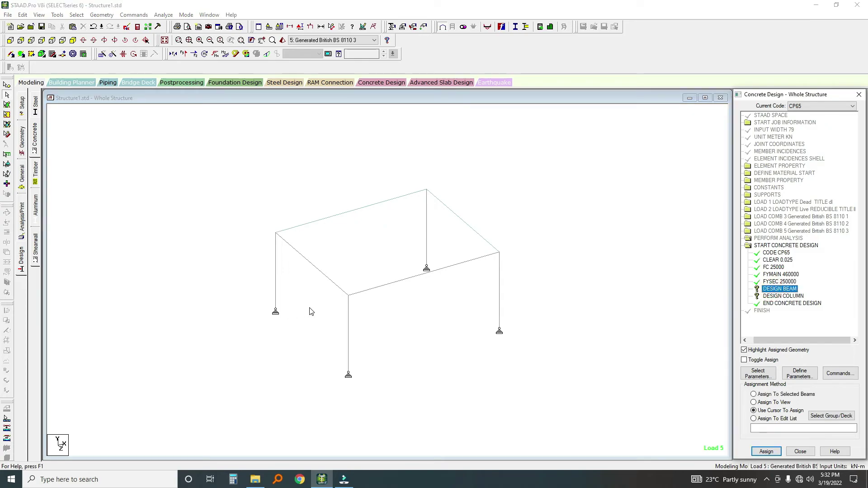
left_click(312, 264)
left_click(304, 224, "ctrl")
left_click(383, 286, "ctrl")
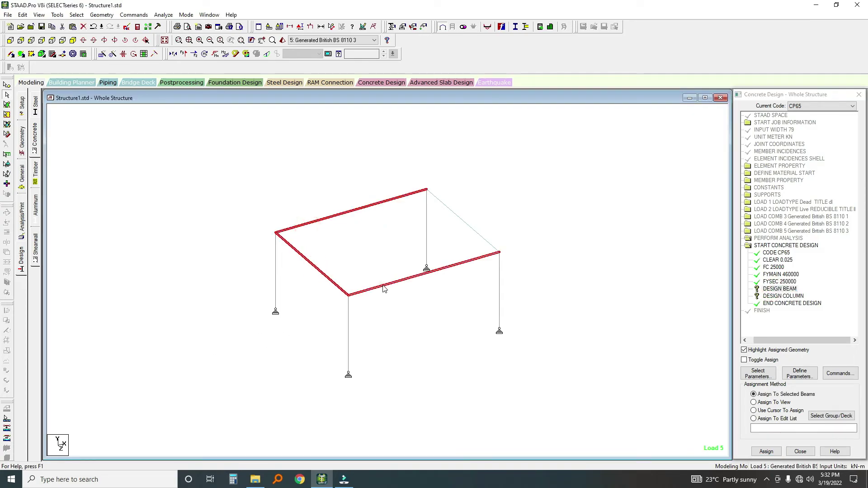
left_click(466, 222, "ctrl")
left_click(754, 455)
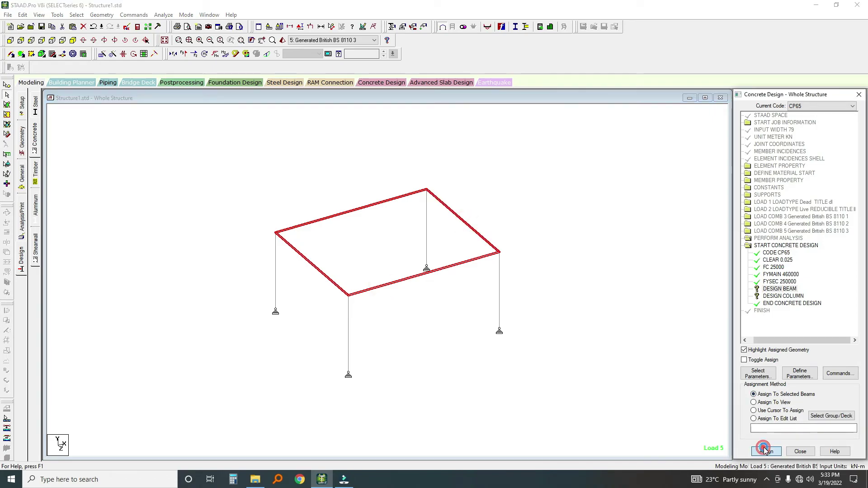
left_click(799, 300)
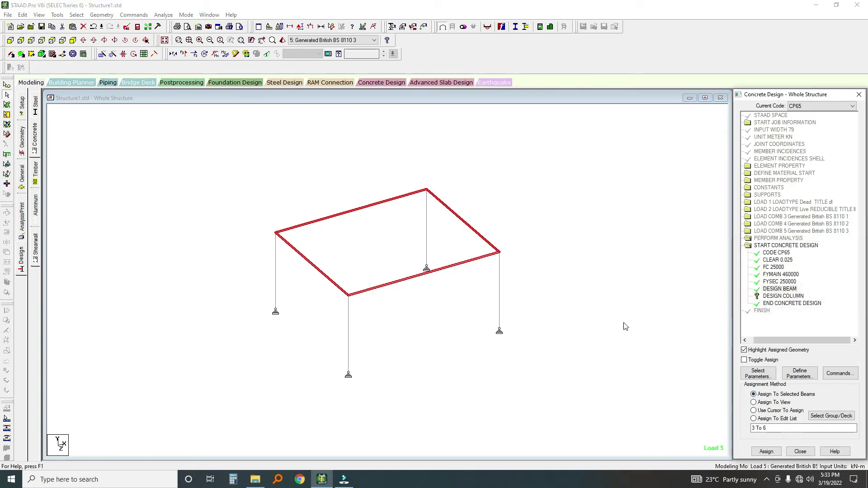
left_click(657, 344)
Assign DESIGN COLUMN to the four columns, members 1, 2, 7 and 8
left_click(275, 274)
left_click(348, 319)
left_click(427, 220)
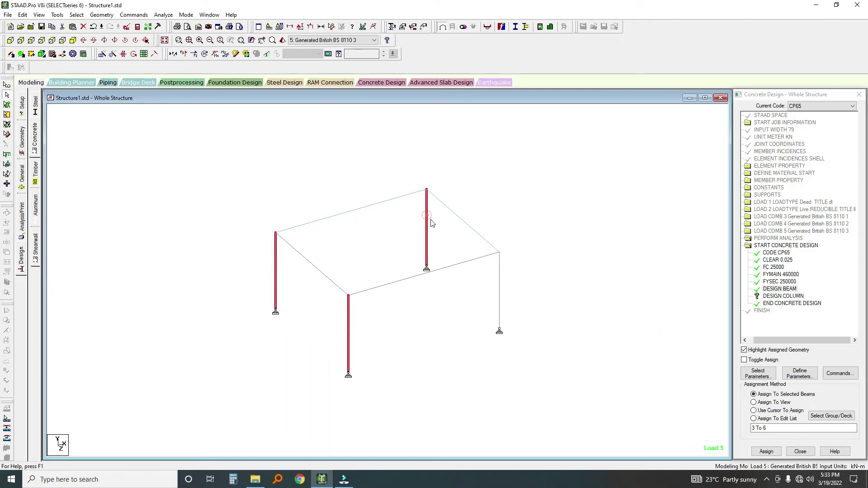
left_click(500, 278)
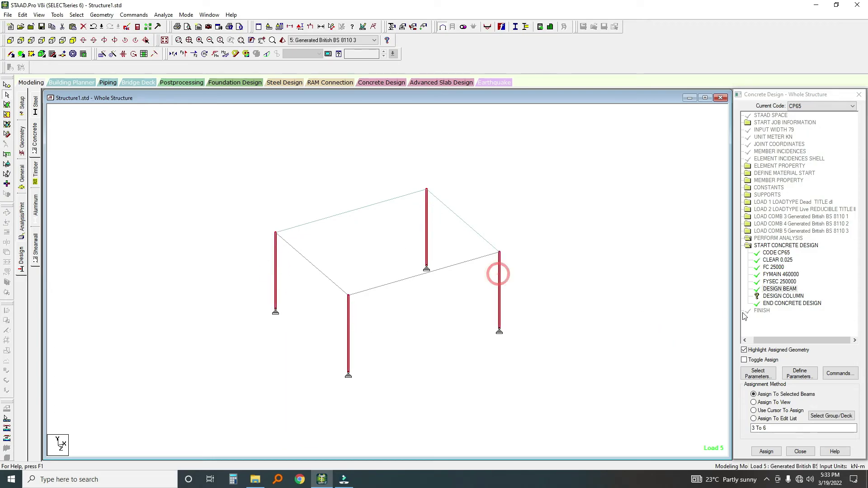
left_click(774, 299)
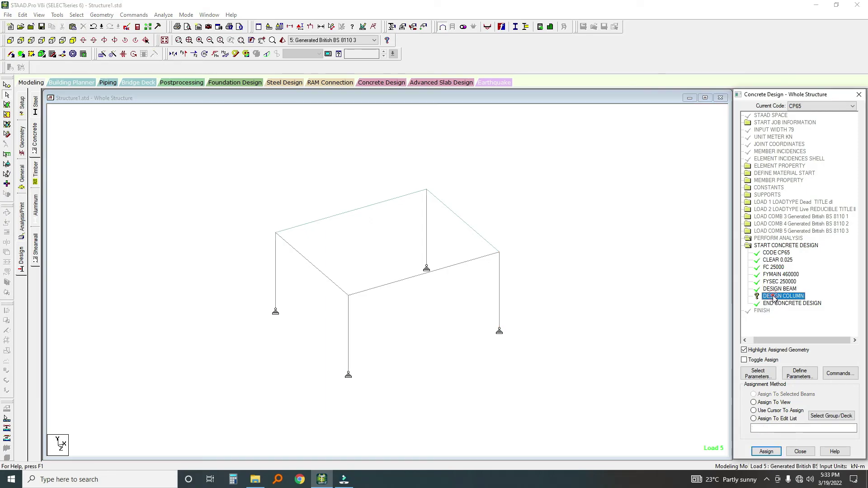
left_click(499, 291)
left_click(426, 230)
left_click(275, 274)
left_click(349, 313)
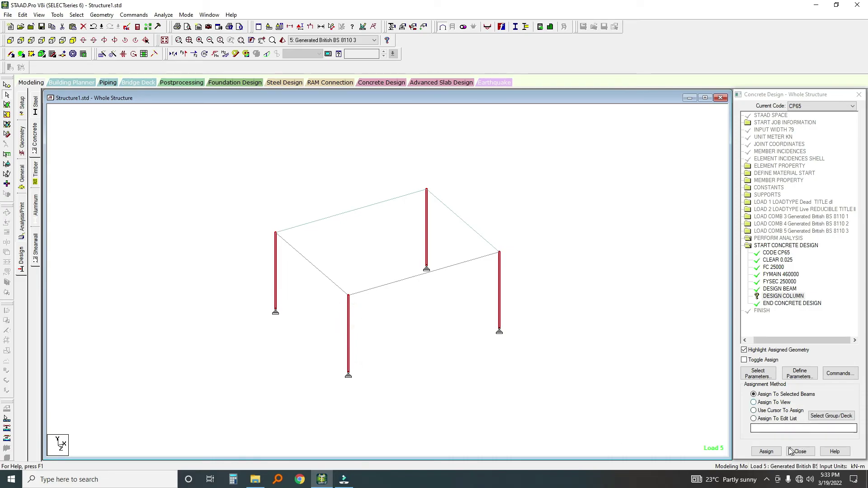
left_click(768, 452)
left_click(797, 299)
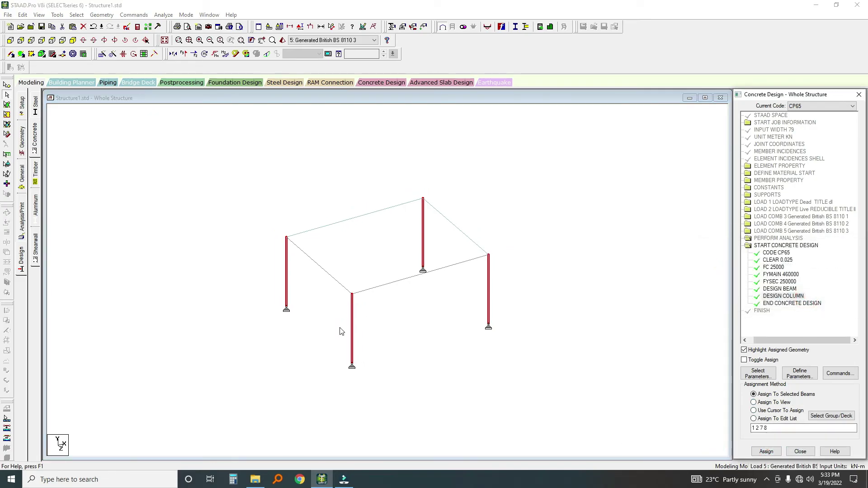
middle_click_drag(201, 310, 230, 290)
scroll(205, 301, "down", 1)
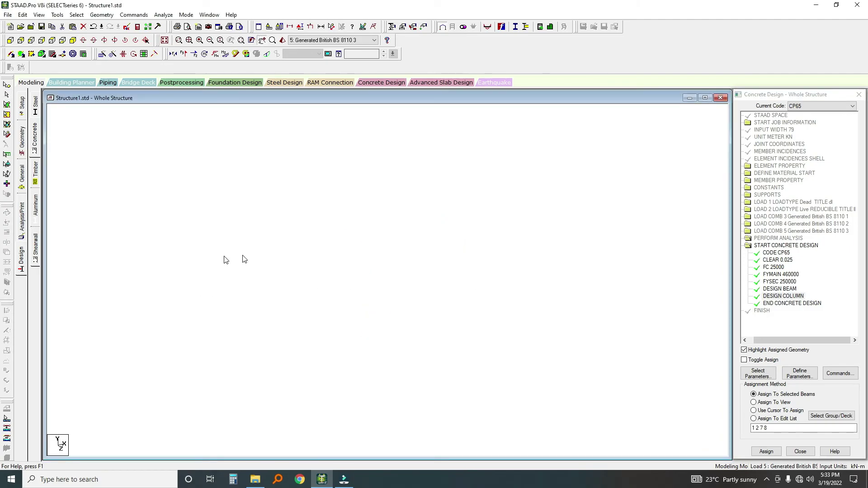
Add a PERFORM ANALYSIS command with PRINT ALL output
left_click(22, 224)
left_click(391, 264)
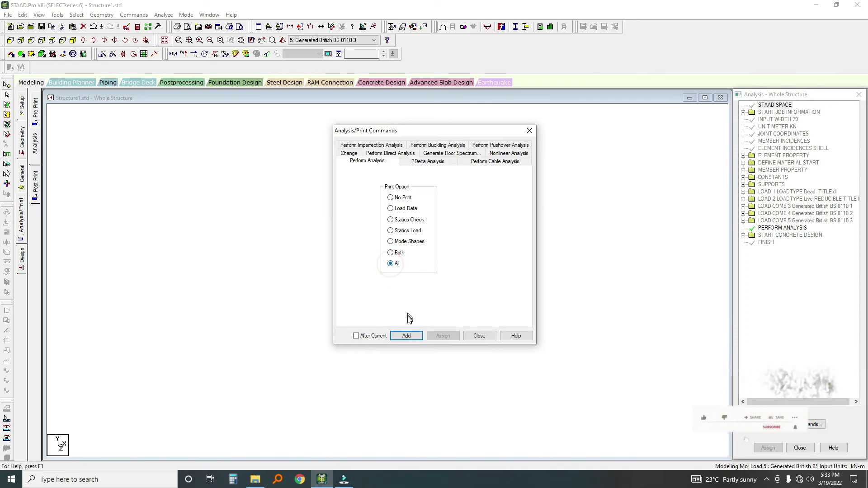
left_click(407, 335)
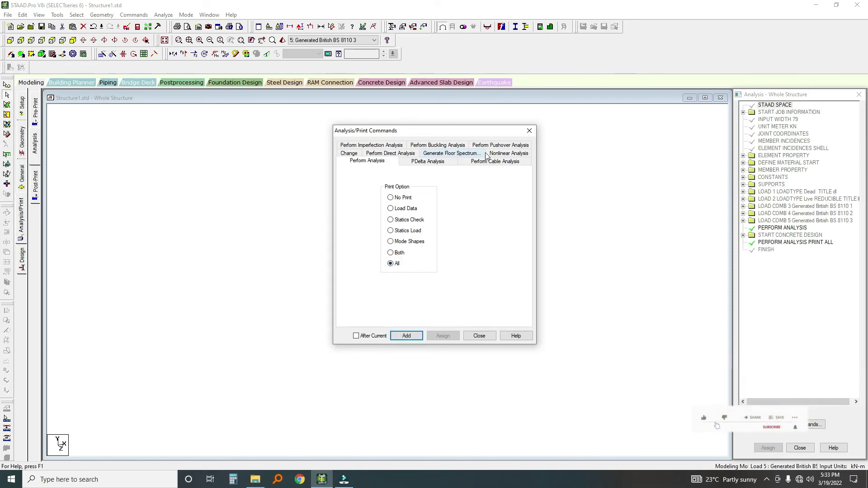
left_click(530, 131)
Save the model and run the analysis and design, finishing with 0 errors
left_click(164, 15)
left_click(169, 25)
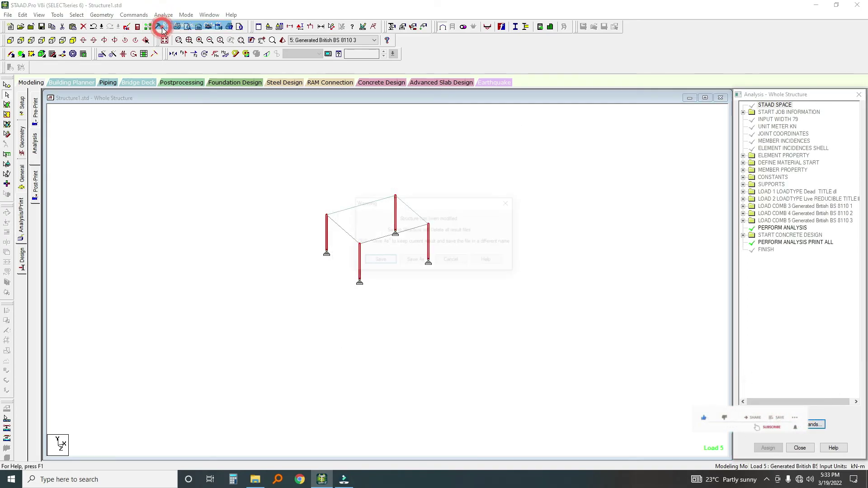
left_click(379, 261)
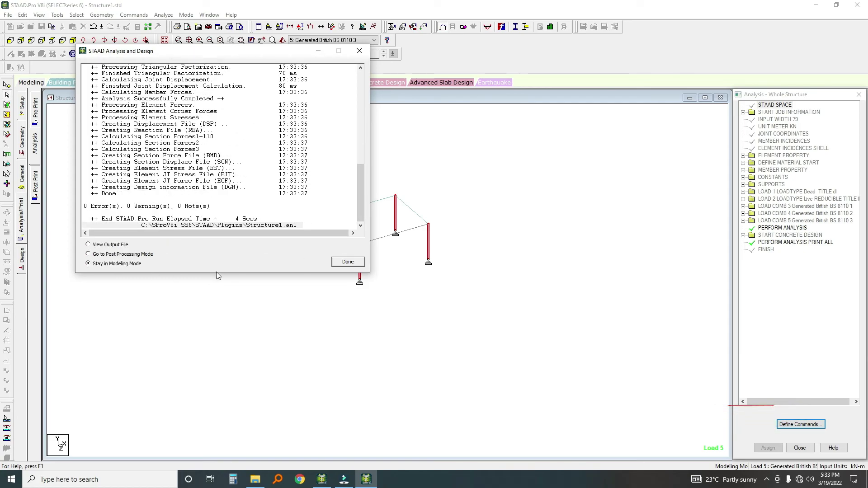
left_click(347, 262)
Show beam 3's concrete design: 3#12 bottom bars, 4#8 top bars, #8 links at 250
left_click(289, 237)
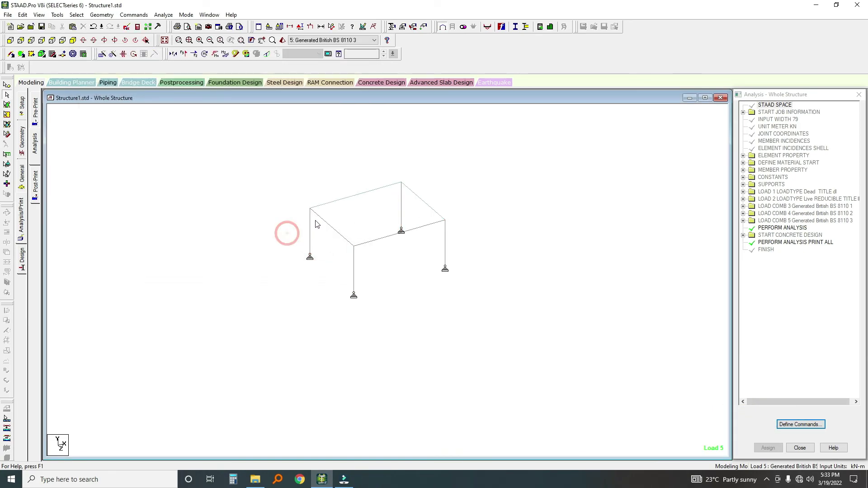
double_click(337, 205)
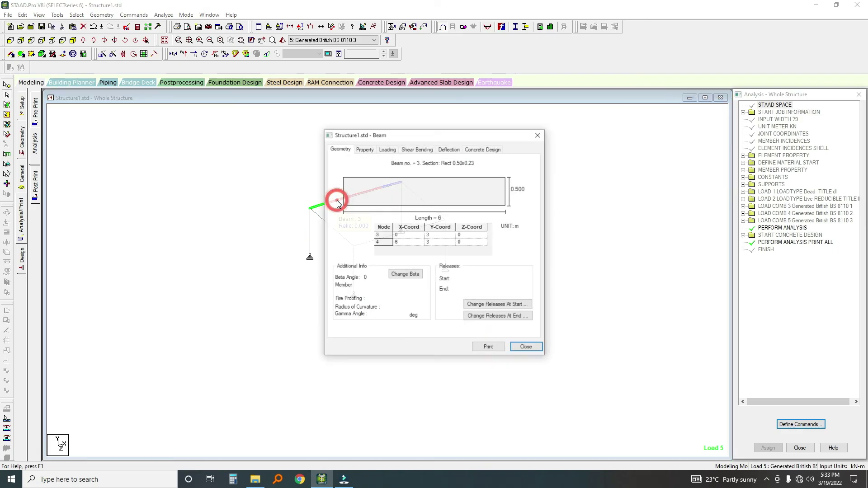
left_click(483, 150)
left_click_drag(382, 135, 261, 123)
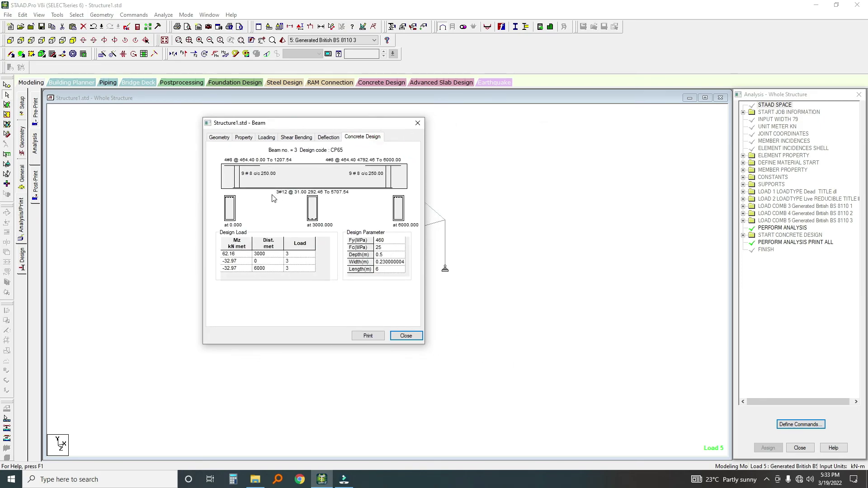